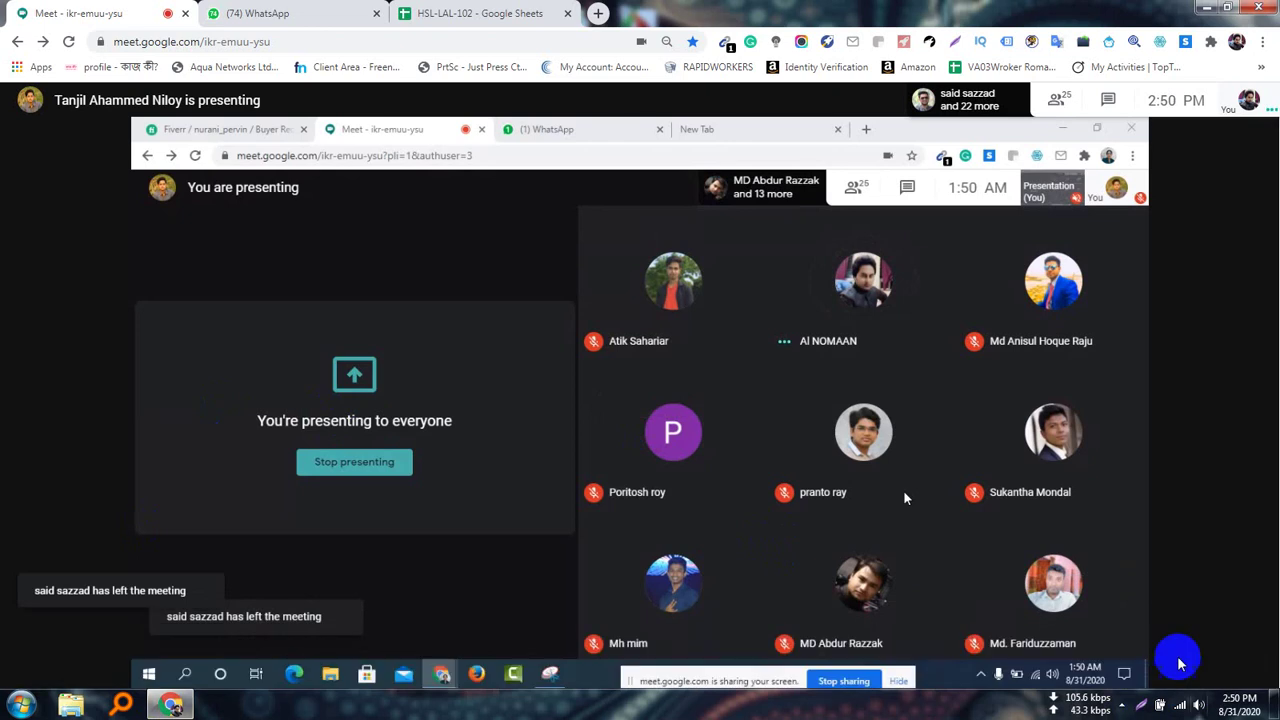
# Take over as presenter sharing your entire screen, dismiss the notice, and open a blank tab
pyautogui.click(1182, 658)
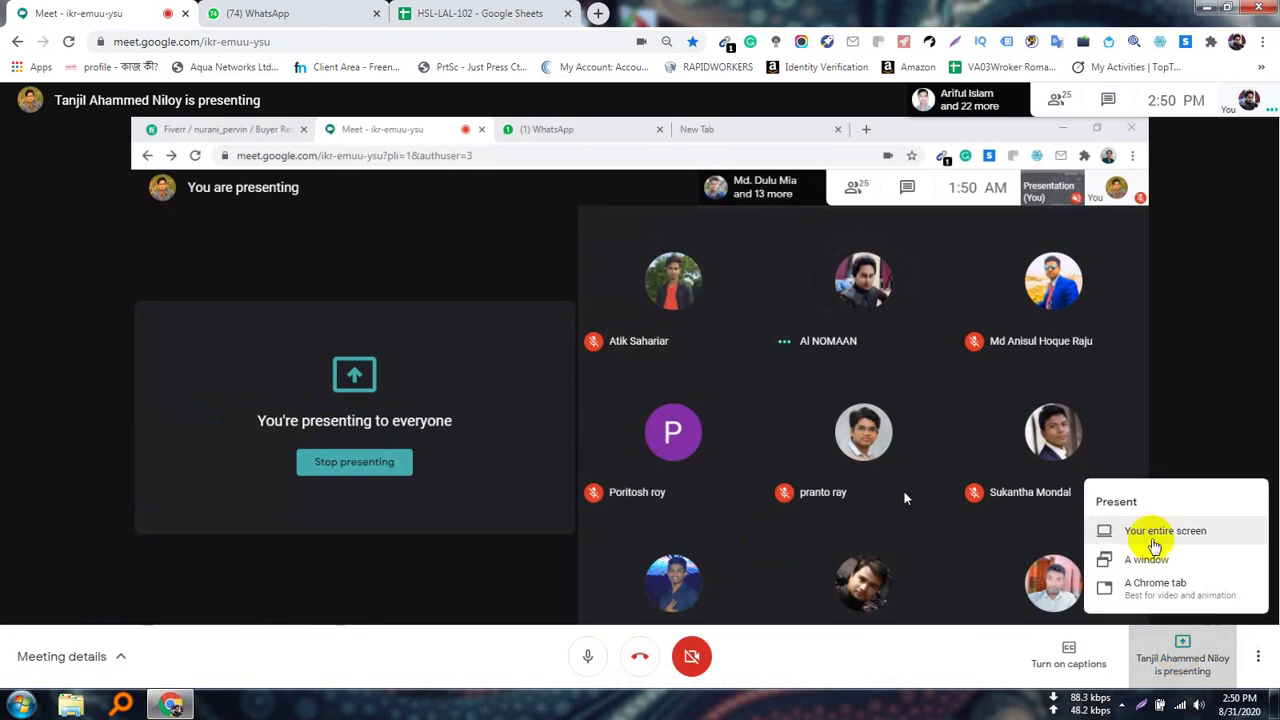
pyautogui.click(1148, 531)
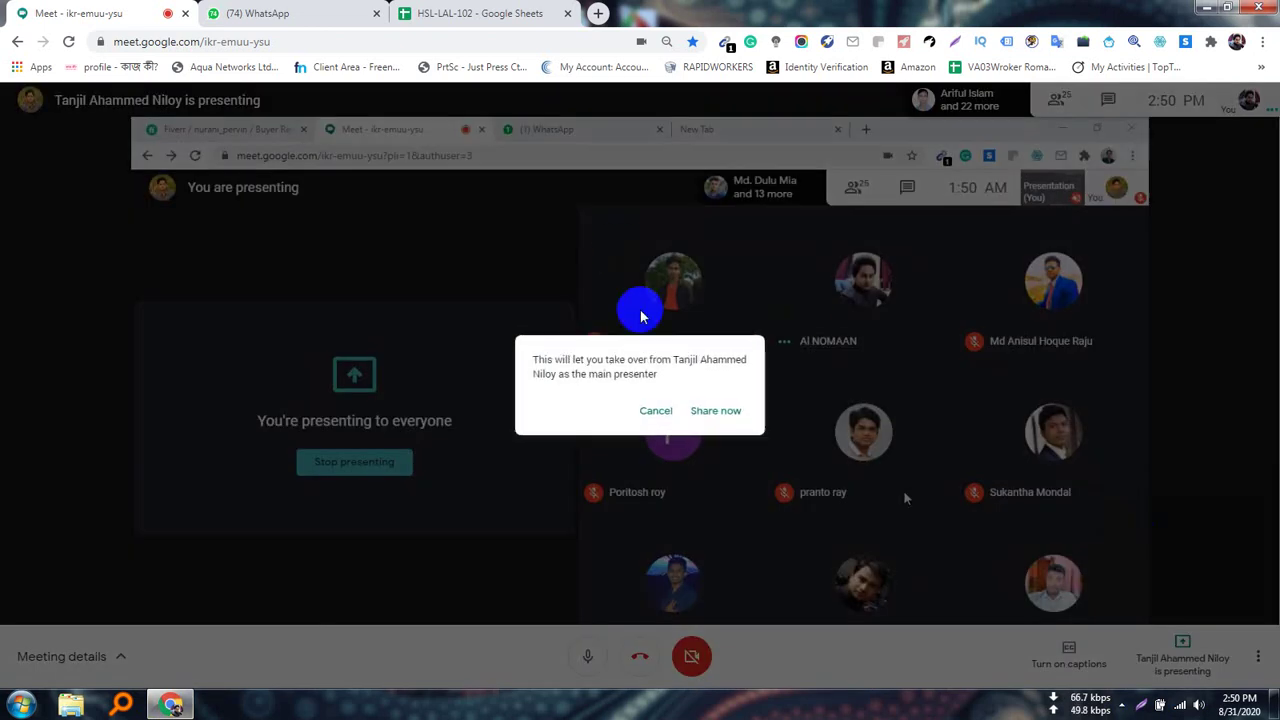
pyautogui.click(729, 410)
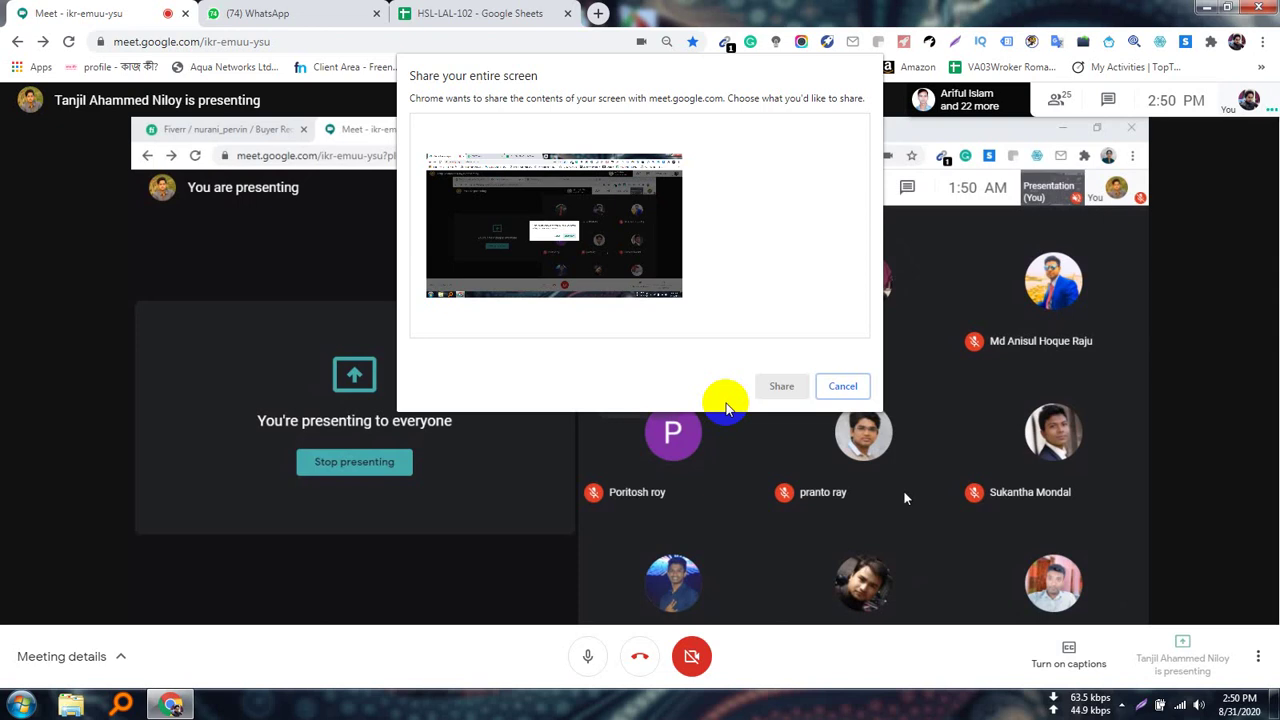
pyautogui.click(601, 222)
pyautogui.click(778, 386)
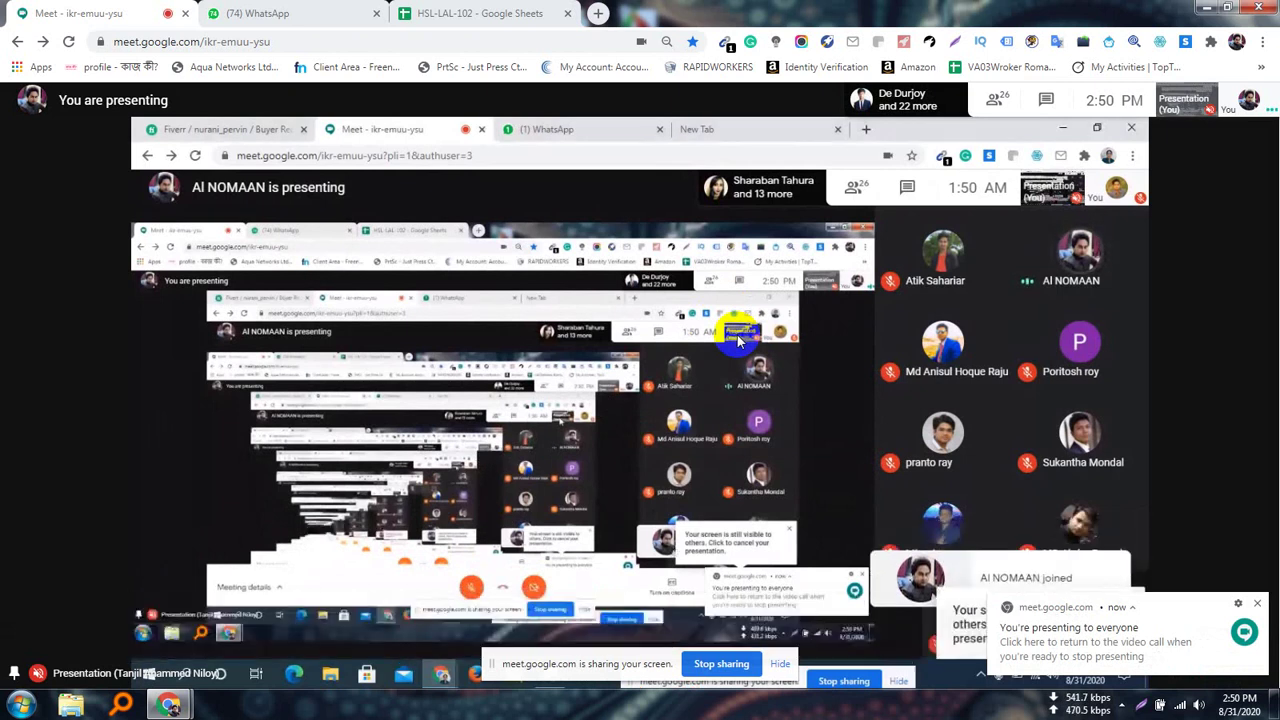
pyautogui.click(1133, 528)
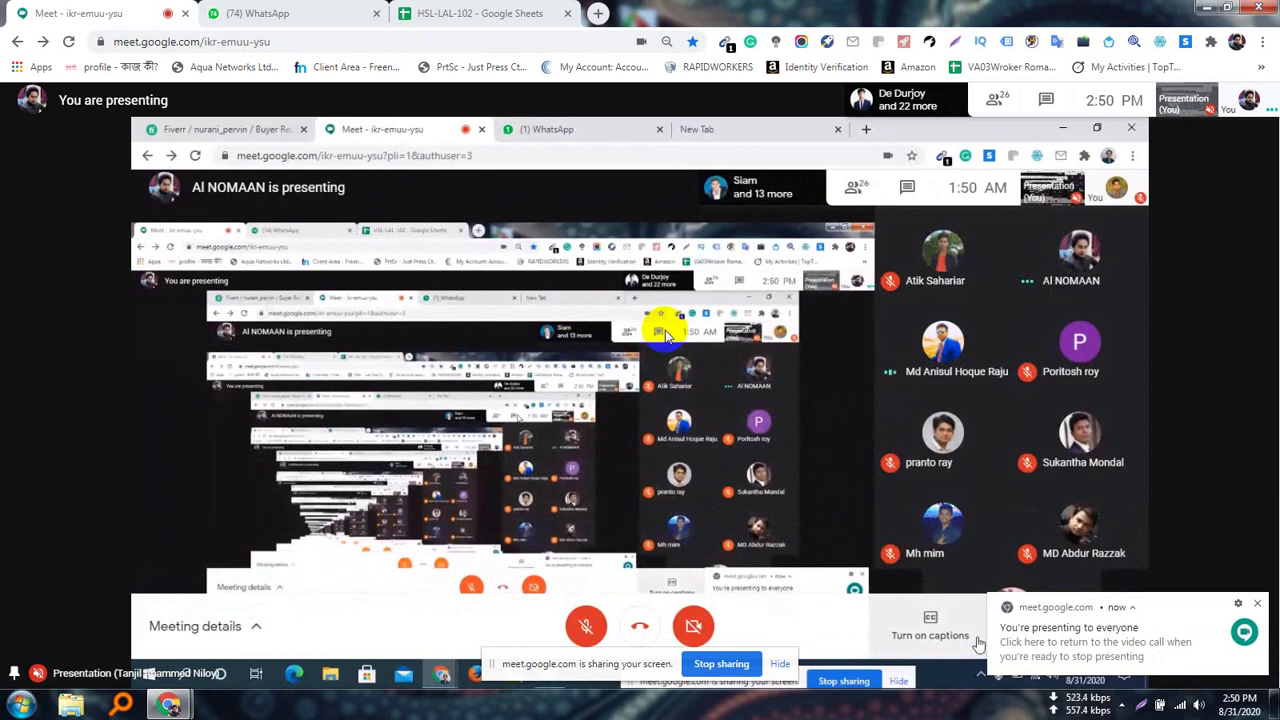
pyautogui.click(597, 12)
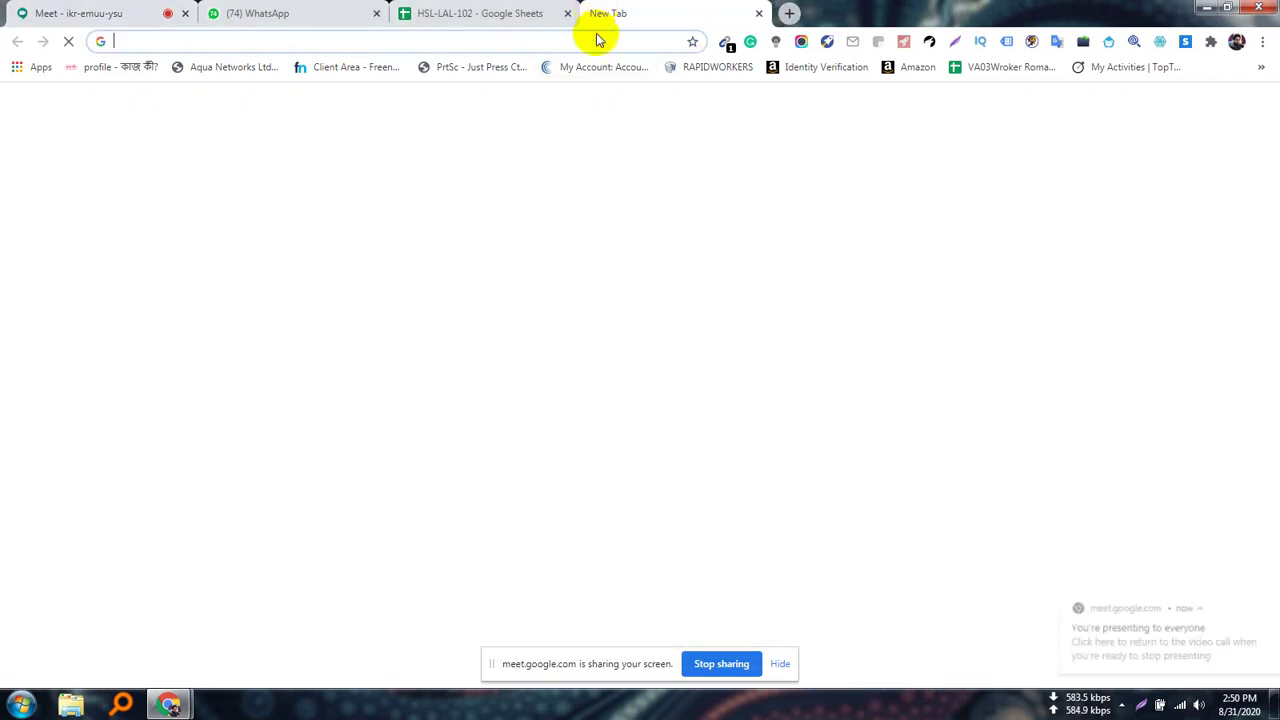
# Search Google for 'upwork' without the autocompleted text, and hide the screen-sharing bar
pyautogui.write('up')
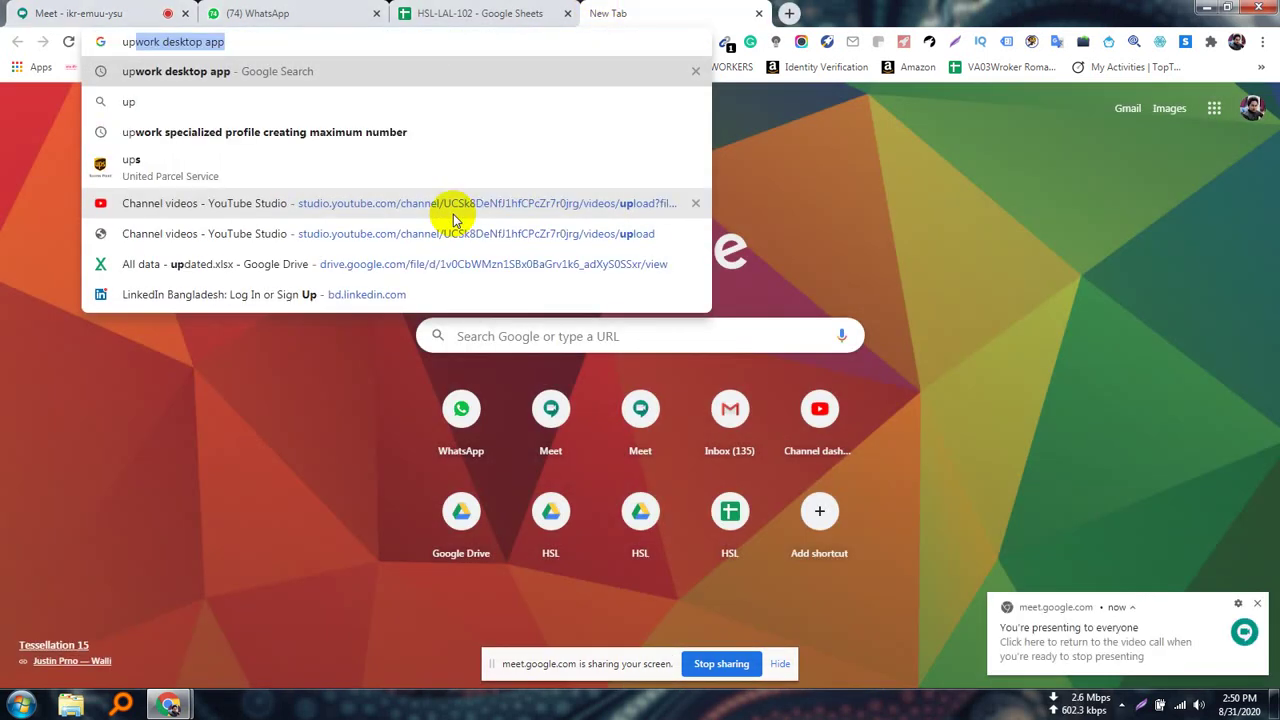
pyautogui.press('Right')
pyautogui.press('BackSpace')
pyautogui.press('BackSpace')
pyautogui.press('BackSpace')
pyautogui.press('BackSpace')
pyautogui.press('BackSpace')
pyautogui.press('BackSpace')
pyautogui.press('BackSpace')
pyautogui.press('BackSpace')
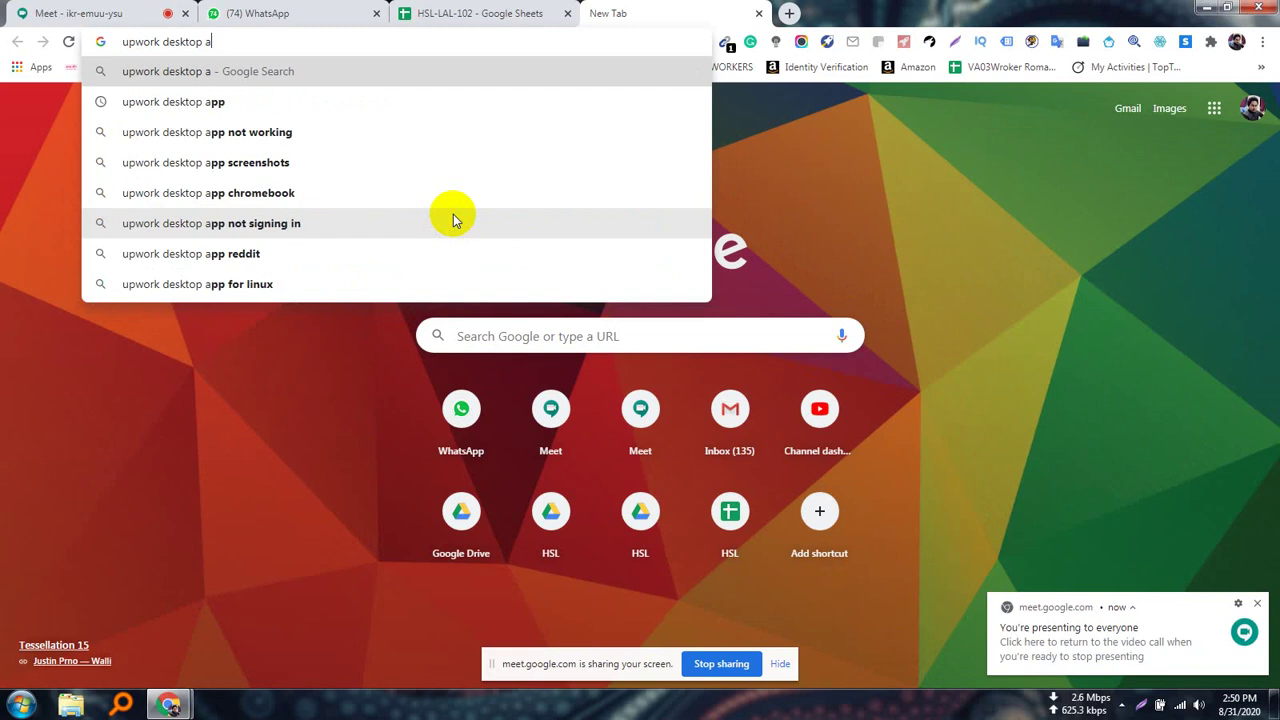
pyautogui.press('BackSpace')
pyautogui.press('BackSpace')
pyautogui.press('BackSpace')
pyautogui.press('BackSpace')
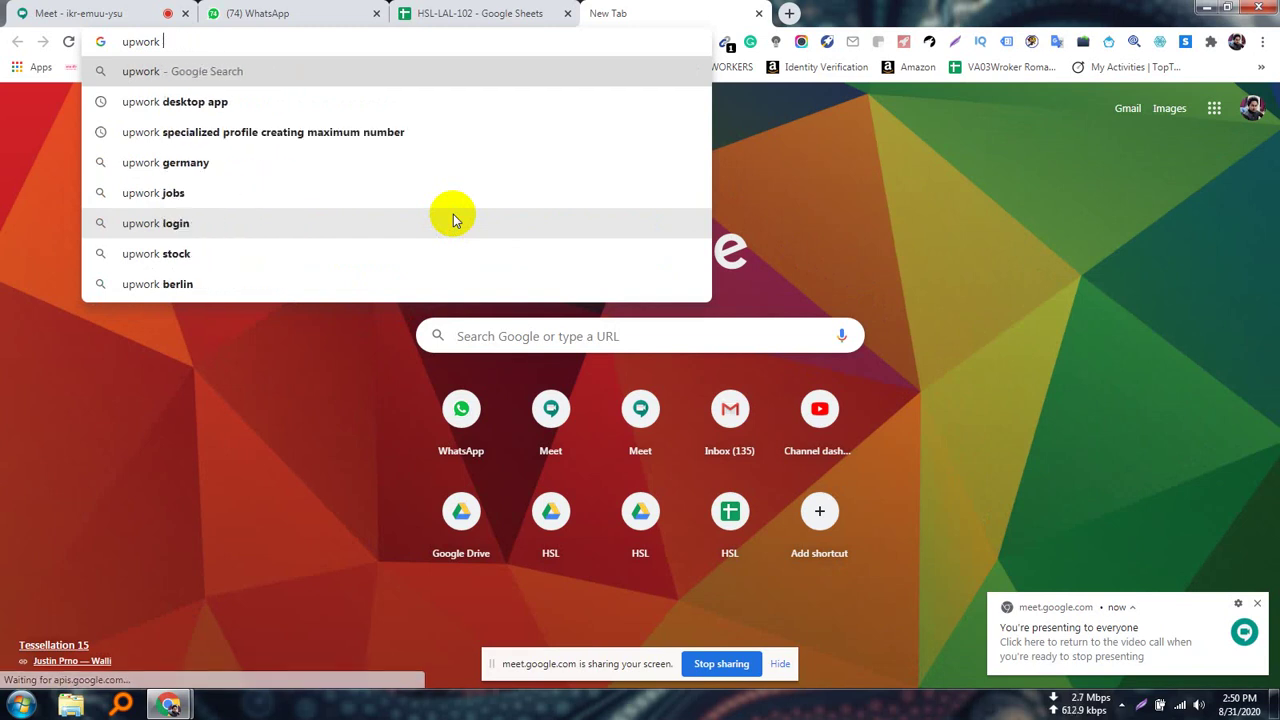
pyautogui.press('Return')
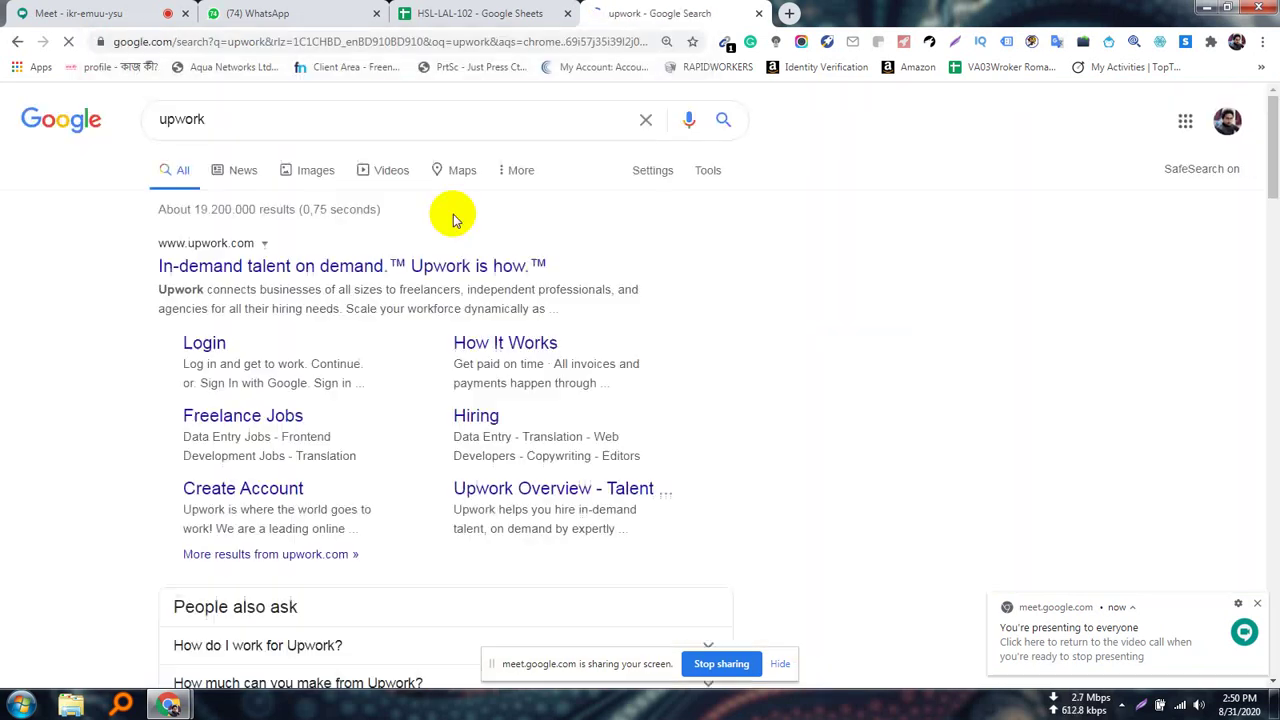
pyautogui.click(779, 664)
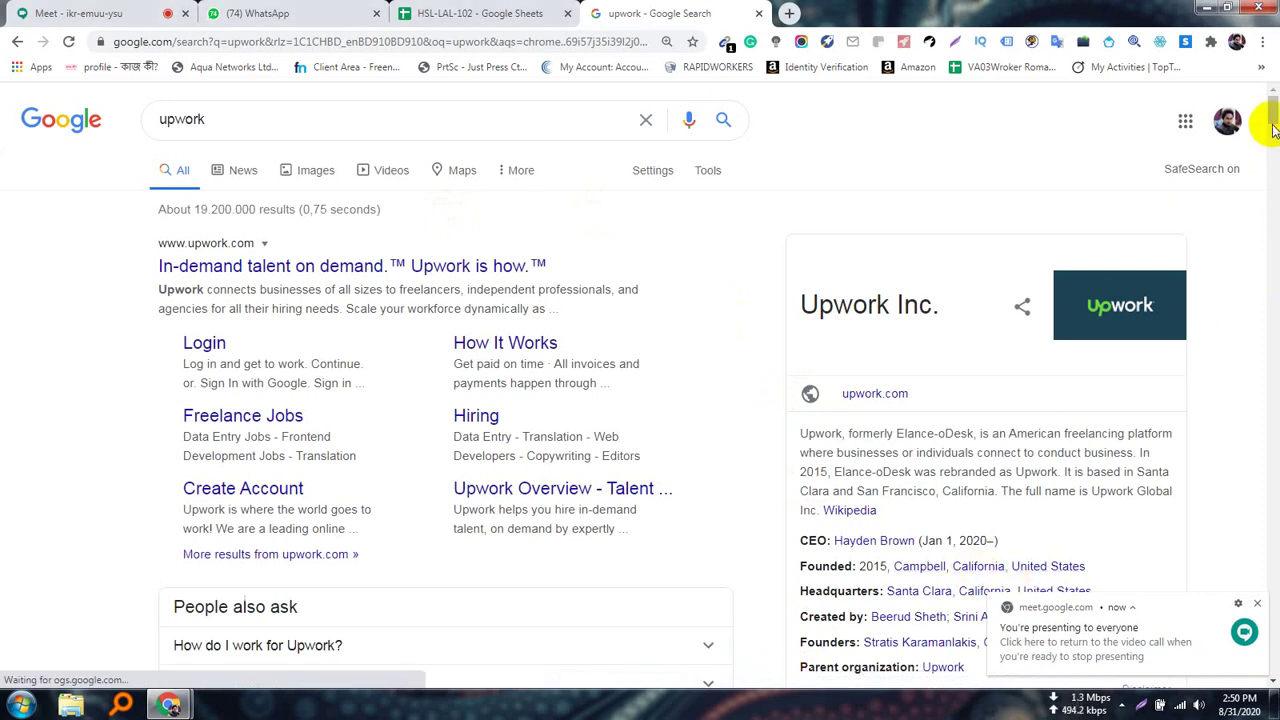
pyautogui.moveTo(1275, 117); pyautogui.dragTo(1274, 117)
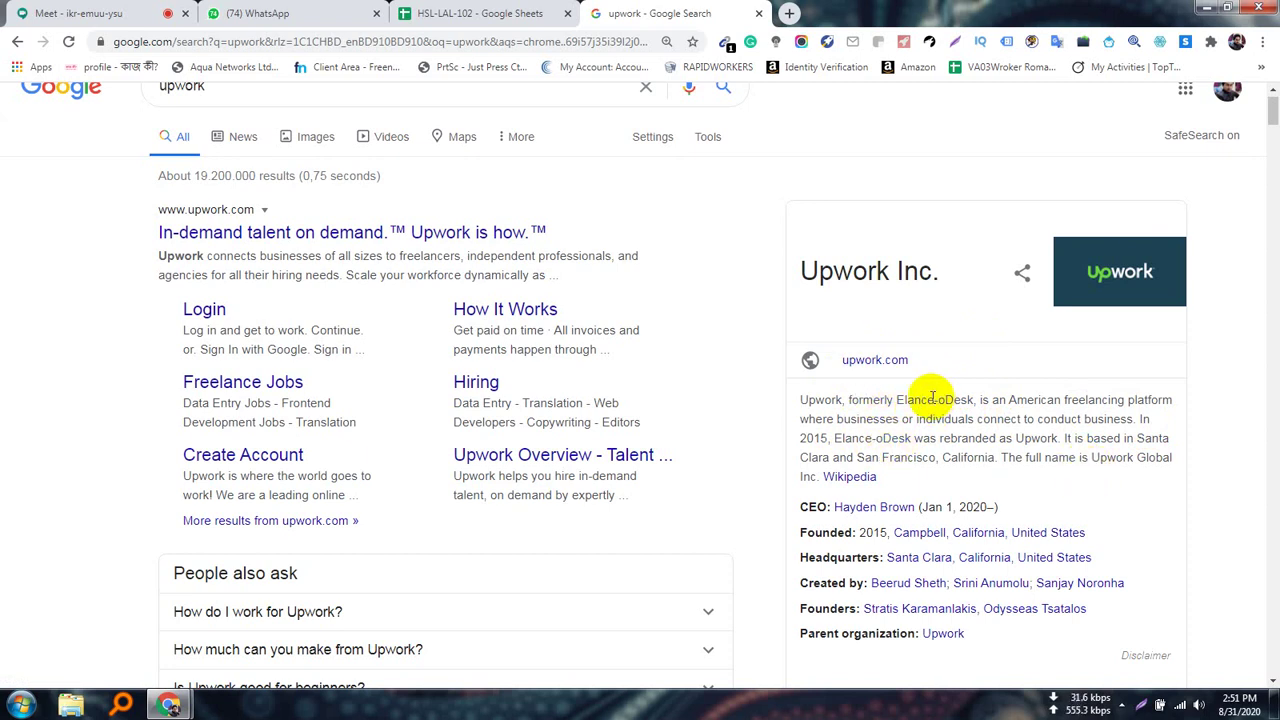
# Highlight the former name Elance-oDesk in the Upwork panel, deselect it, and return to Meet
pyautogui.moveTo(932, 399); pyautogui.dragTo(965, 399)
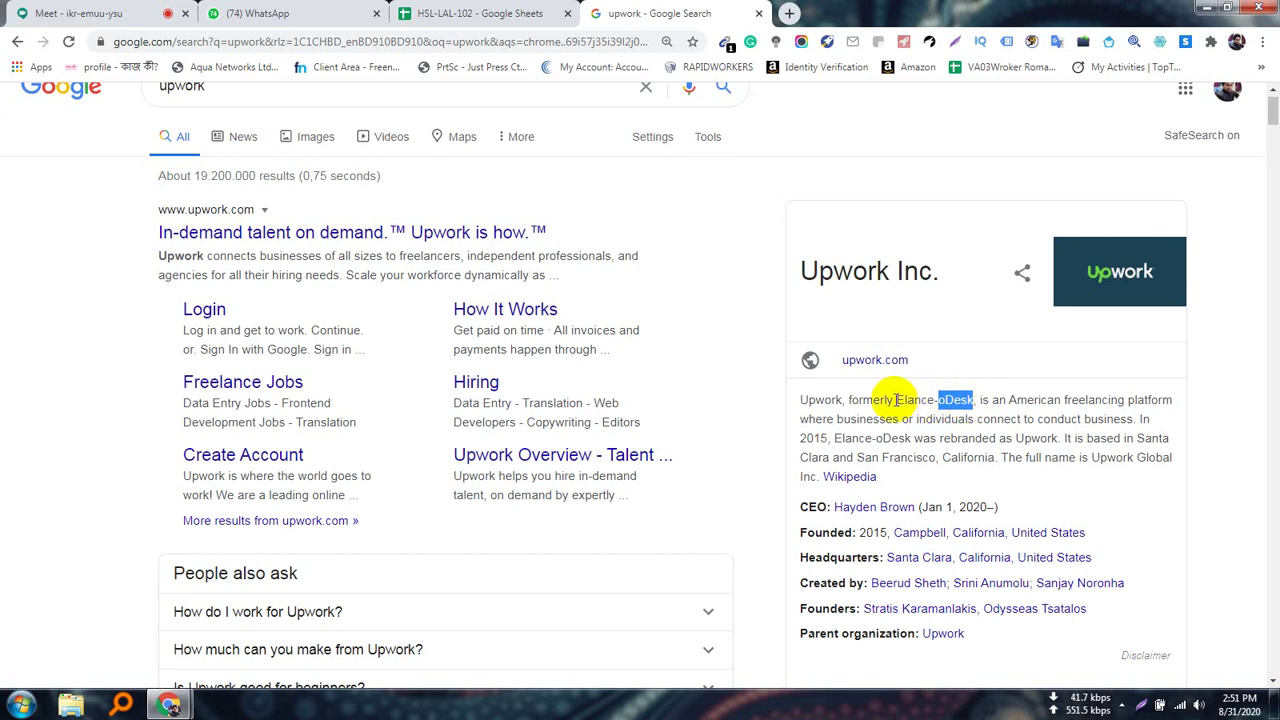
pyautogui.moveTo(896, 399); pyautogui.dragTo(968, 399)
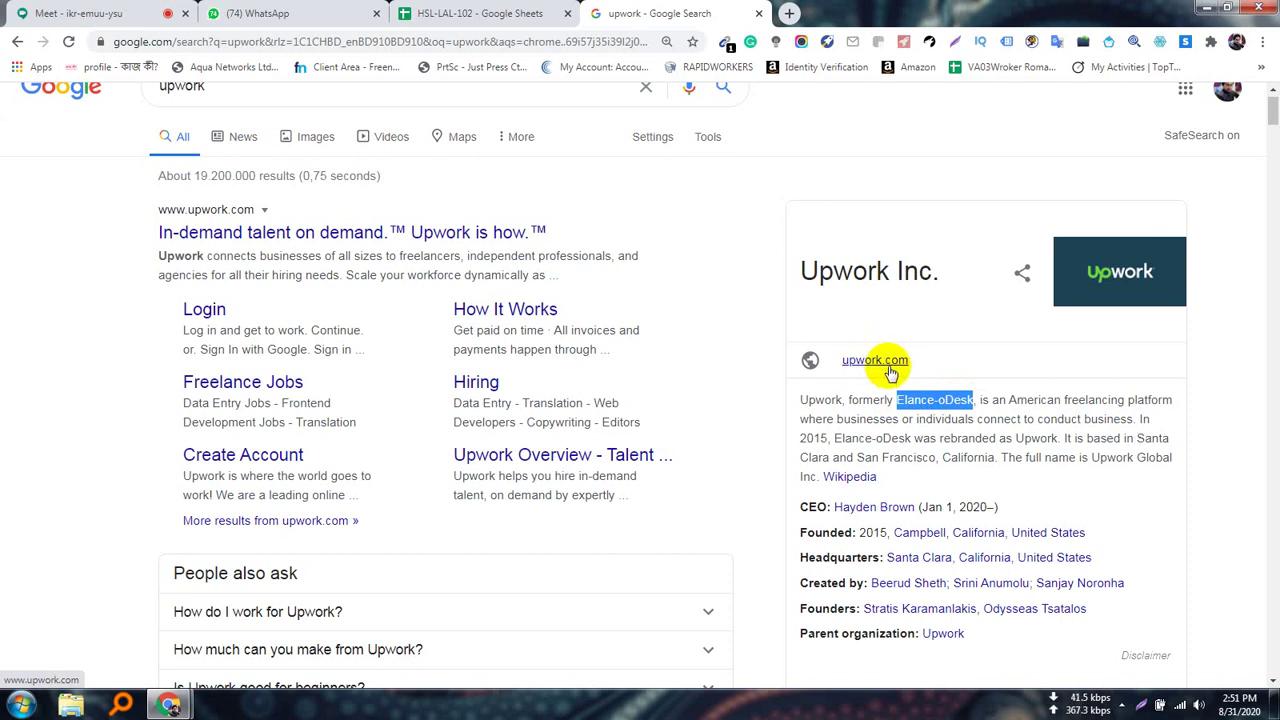
pyautogui.click(989, 418)
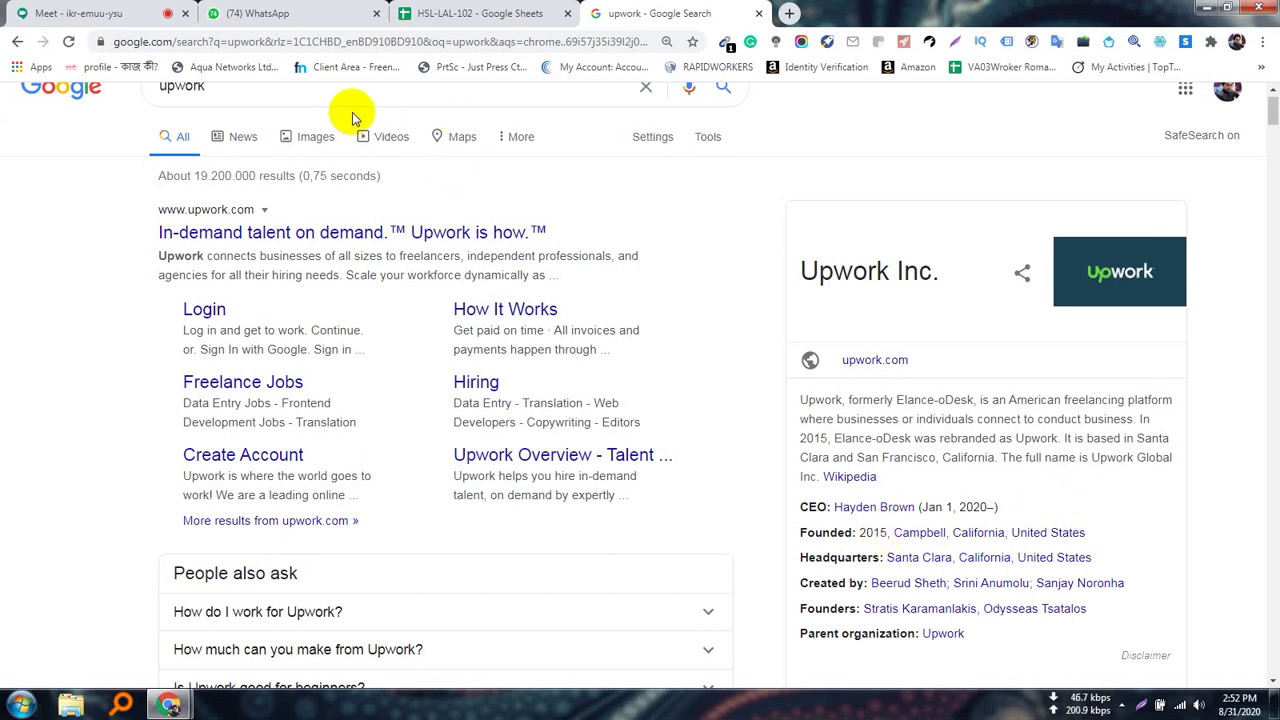
pyautogui.click(109, 12)
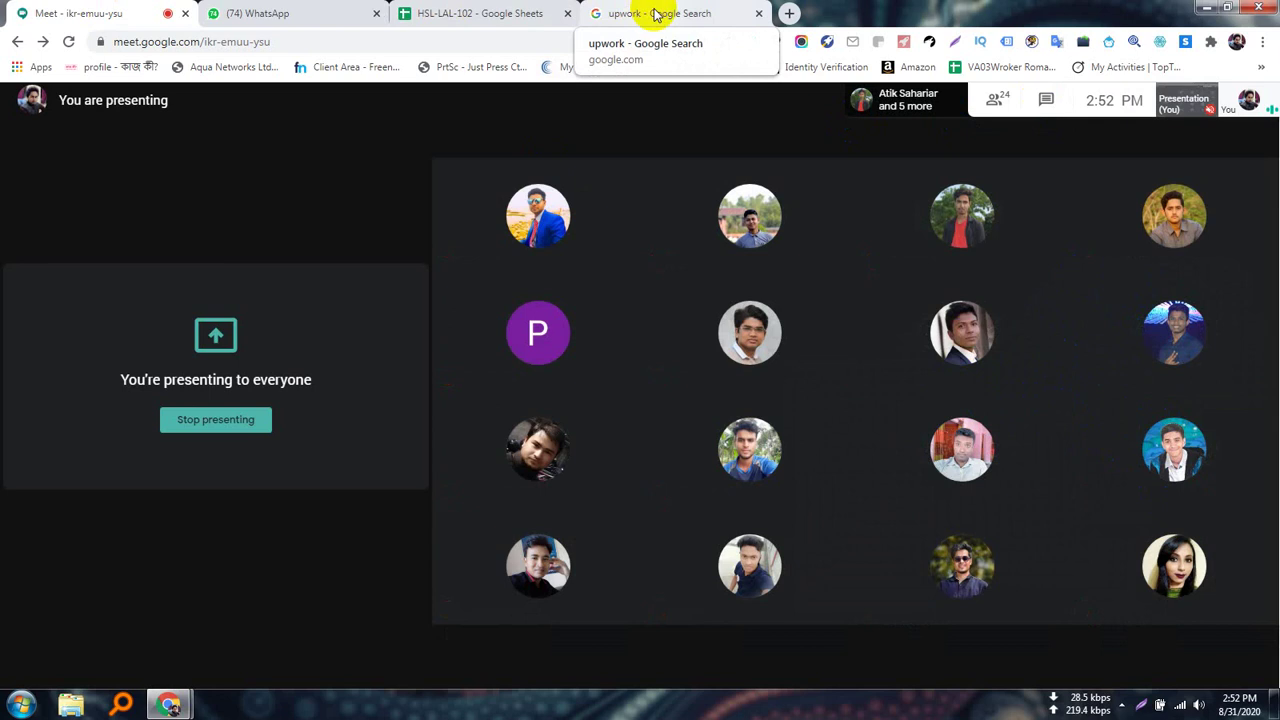
# Switch back to the 'upwork - Google Search' tab
pyautogui.click(656, 14)
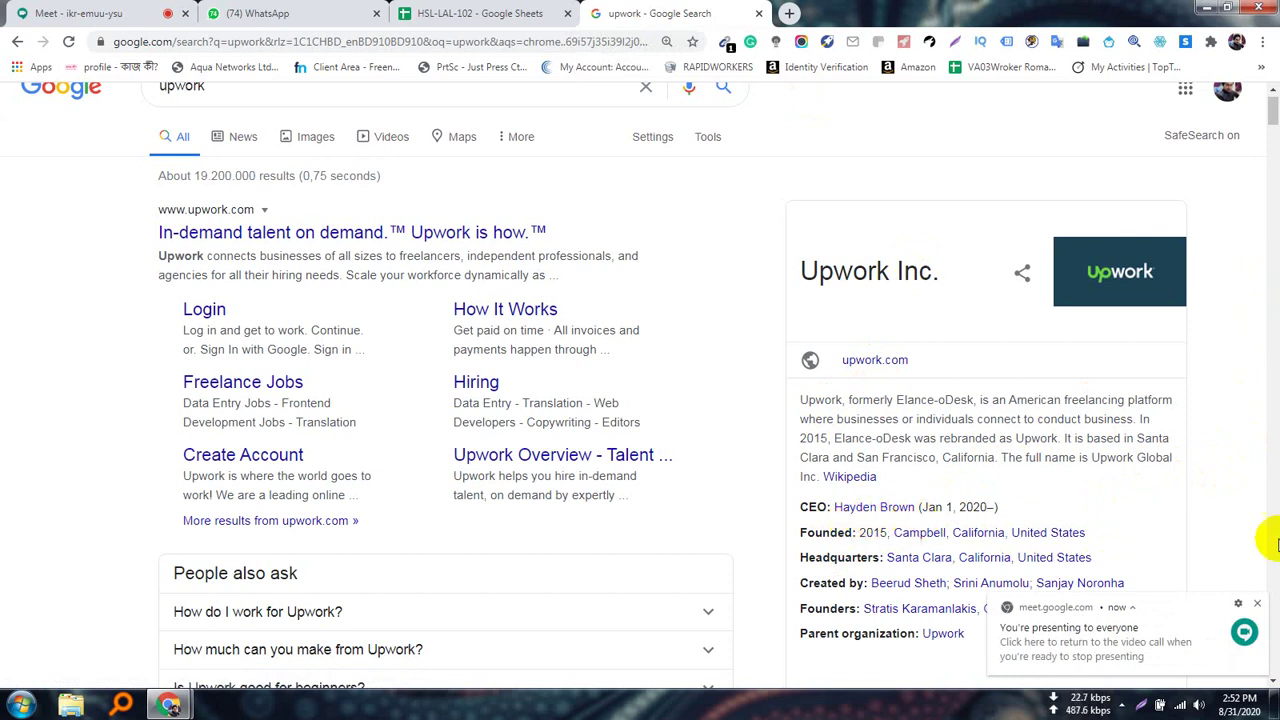
# Dismiss the presenting notification and scroll through the upwork results and Upwork Inc. panel
pyautogui.click(1258, 607)
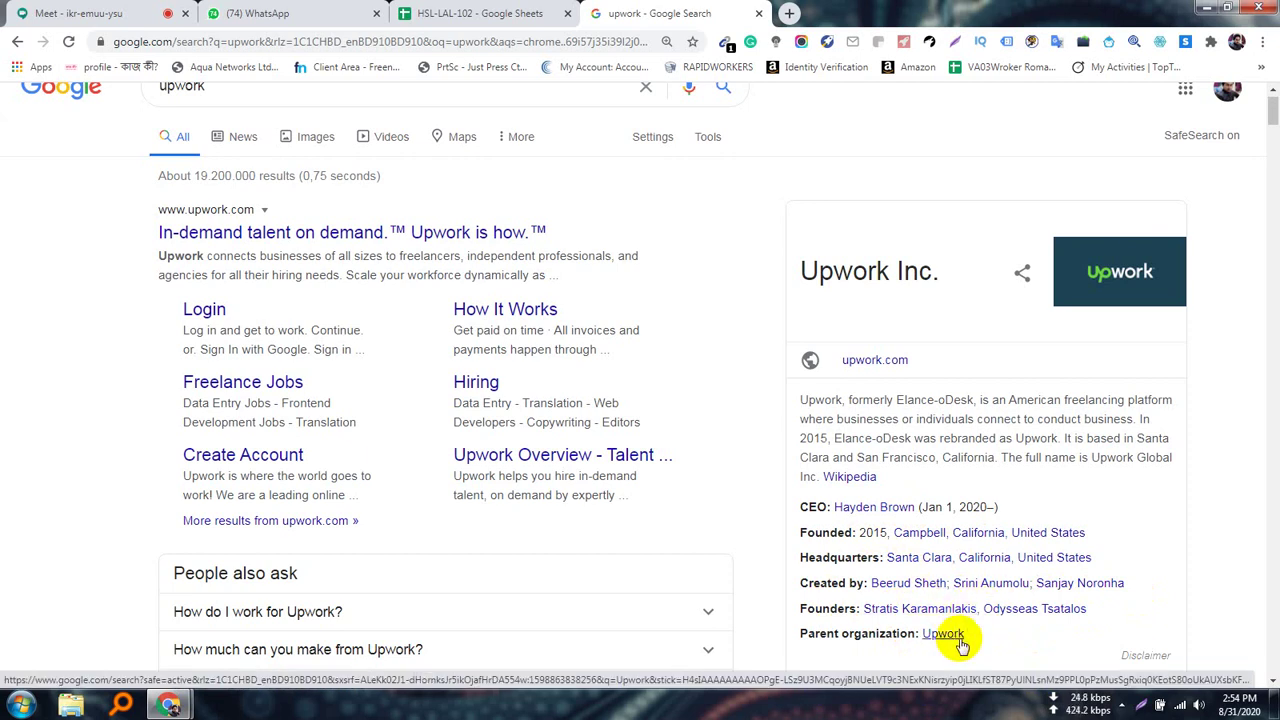
pyautogui.scroll(-2, 960, 640)
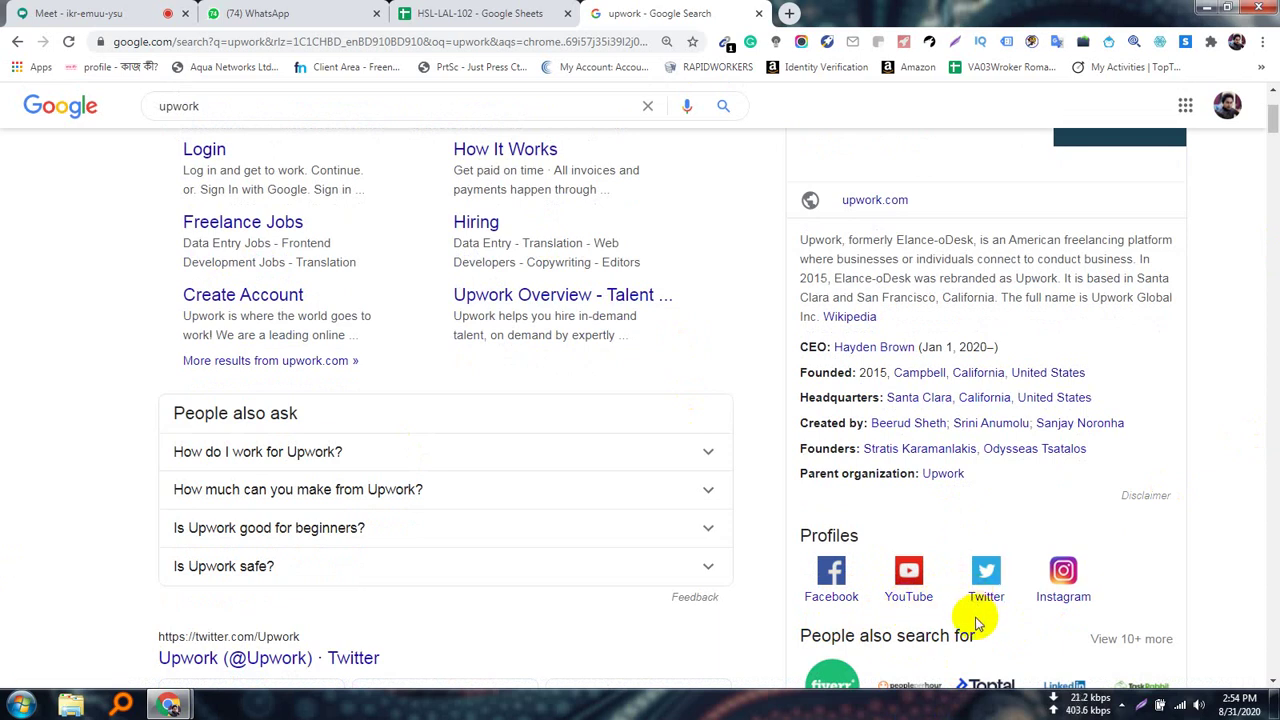
pyautogui.scroll(-2, 971, 614)
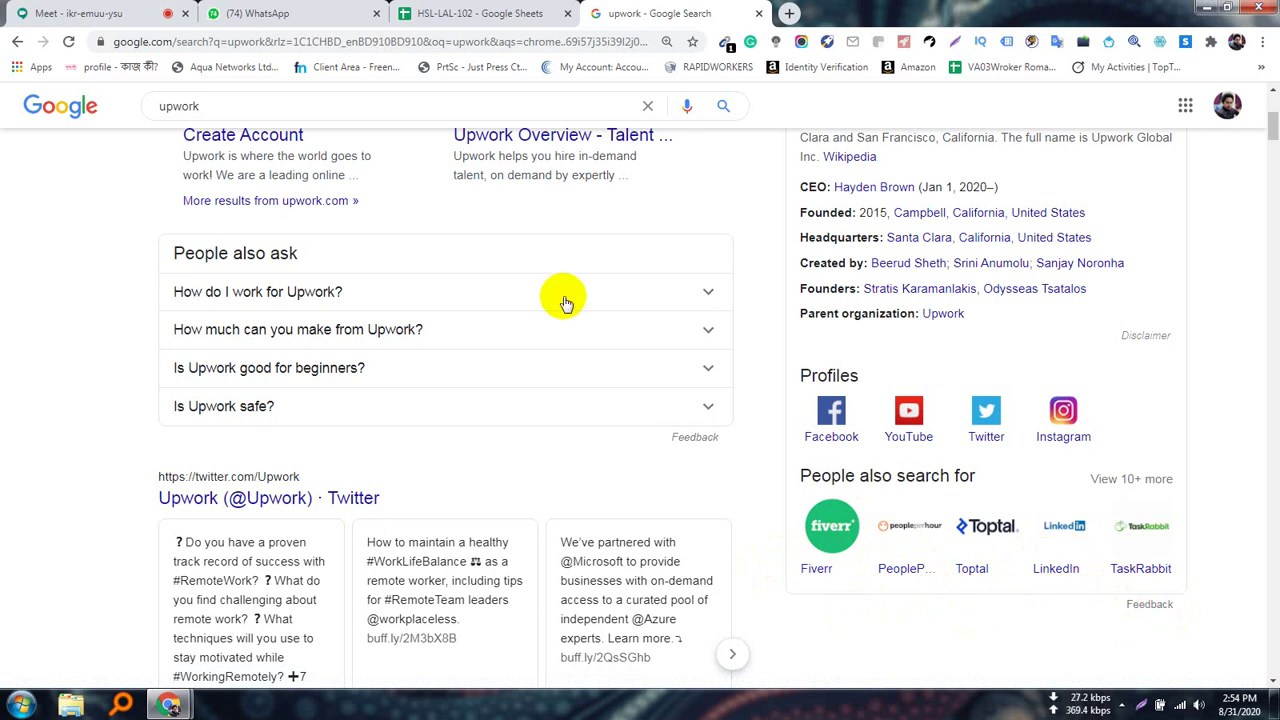
pyautogui.scroll(4, 565, 303)
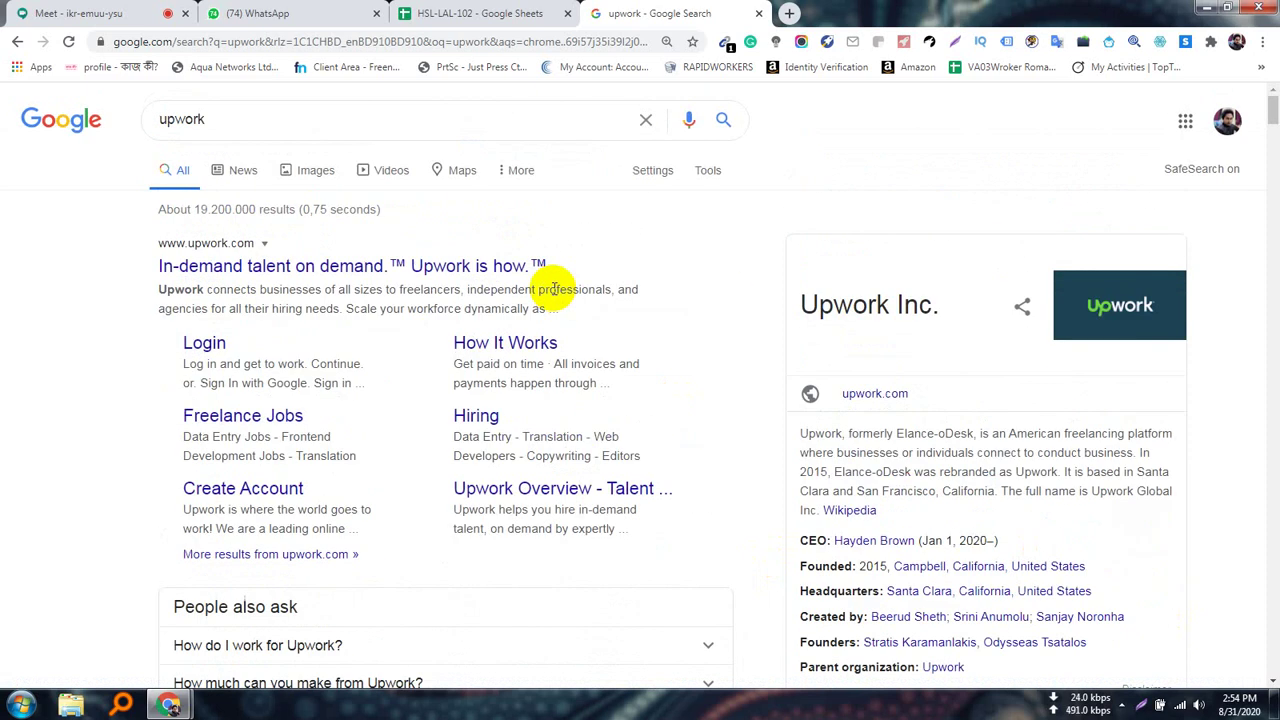
# Go back to the Meet tab and open the meeting chat panel
pyautogui.click(85, 13)
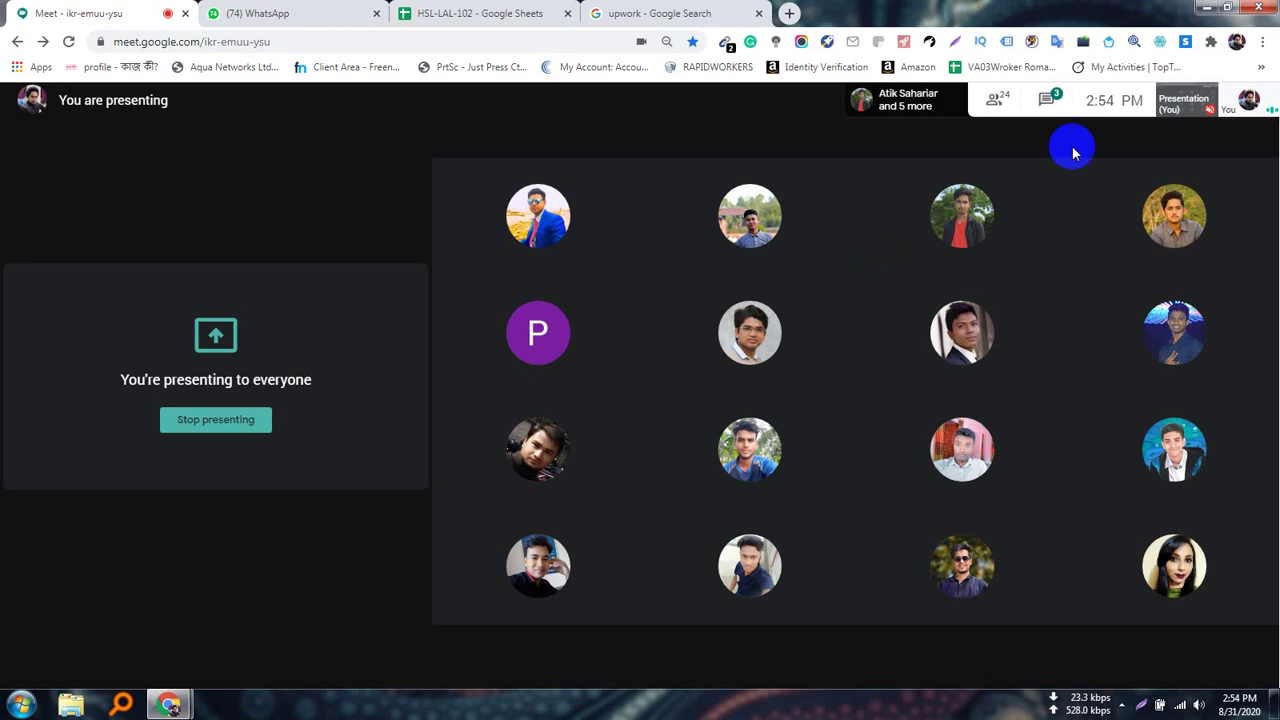
pyautogui.click(1055, 101)
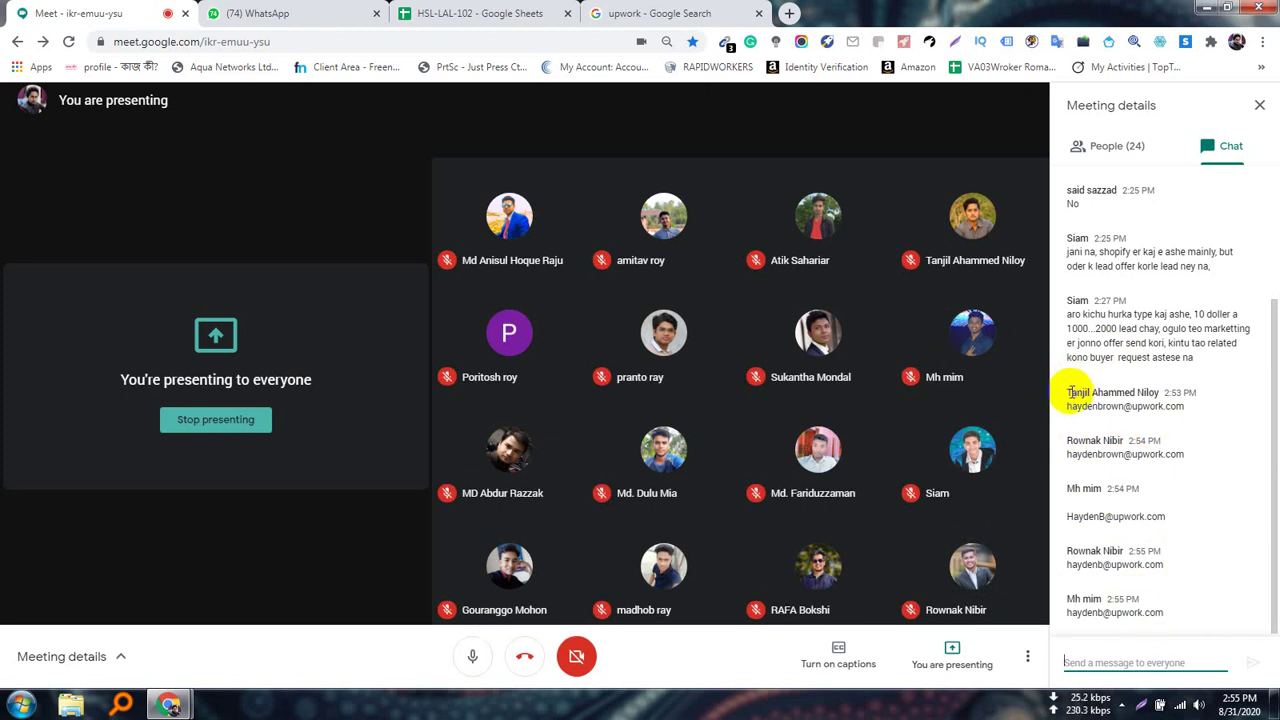
# Highlight the recent chat messages and bring up the Stop presenting option
pyautogui.moveTo(1067, 392); pyautogui.dragTo(1208, 594)
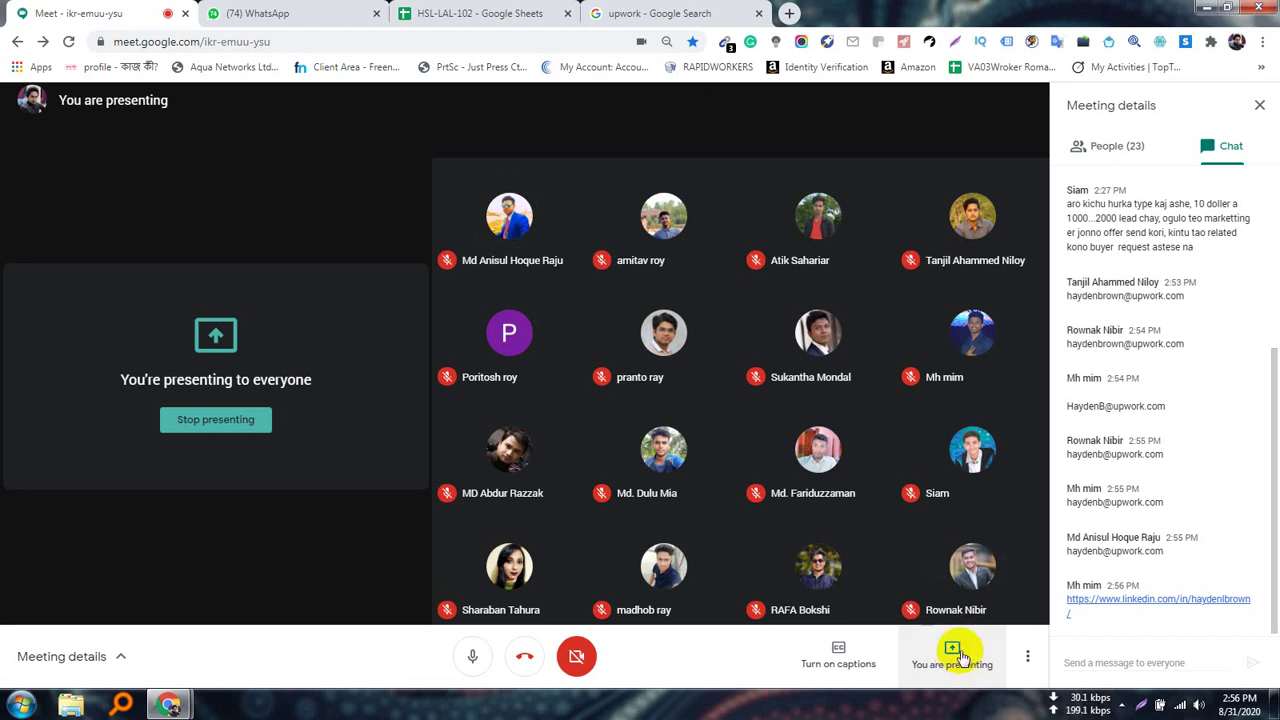
pyautogui.click(955, 658)
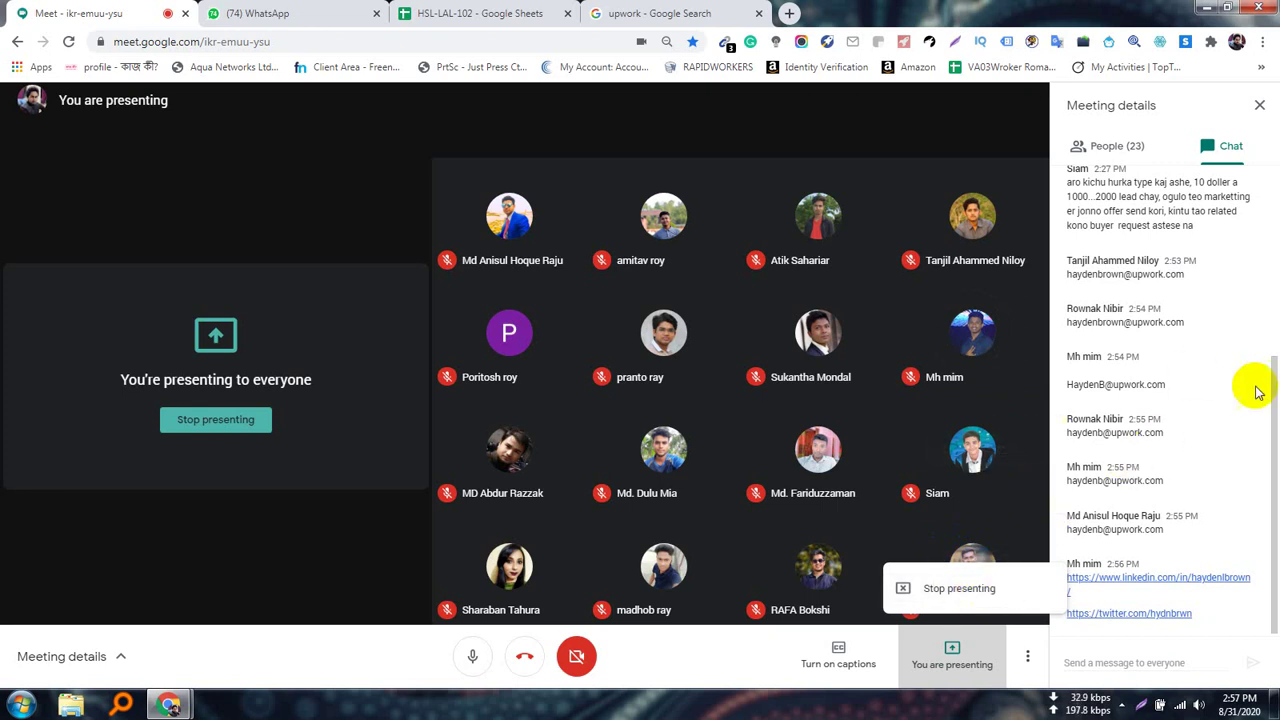
# Stop presenting your screen so another participant's share takes over
pyautogui.click(1225, 402)
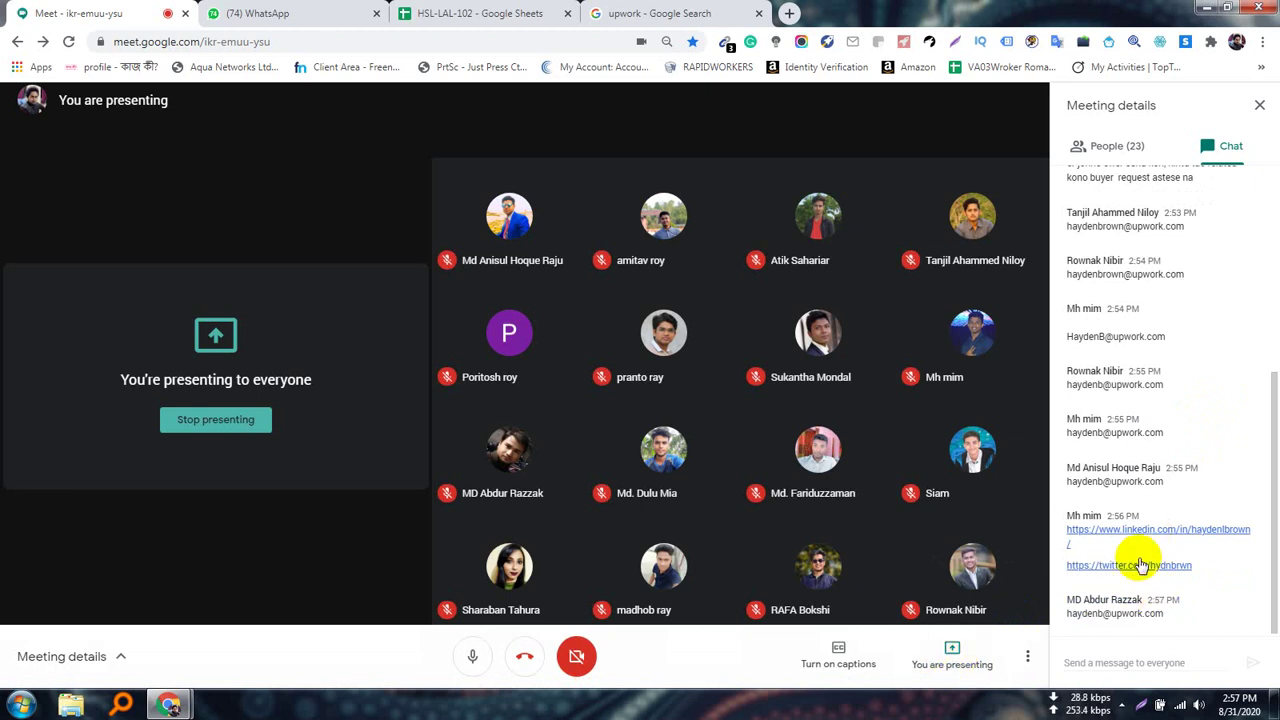
pyautogui.click(951, 652)
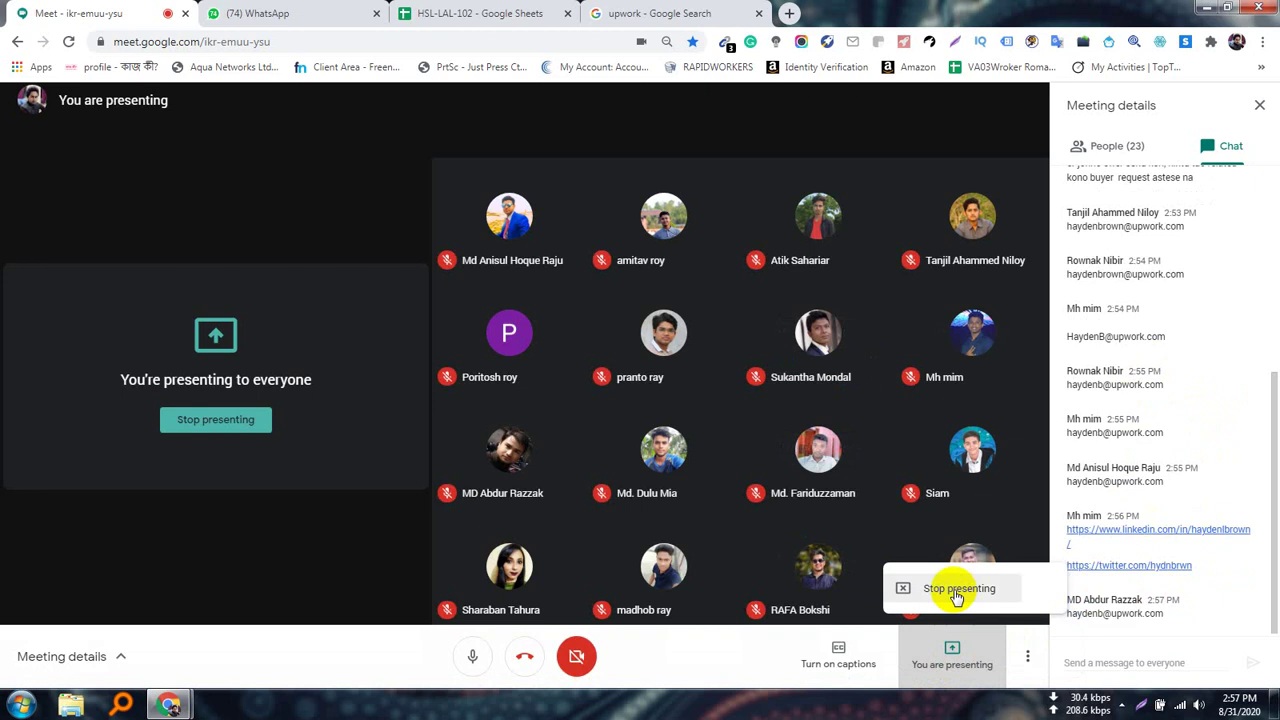
pyautogui.click(957, 590)
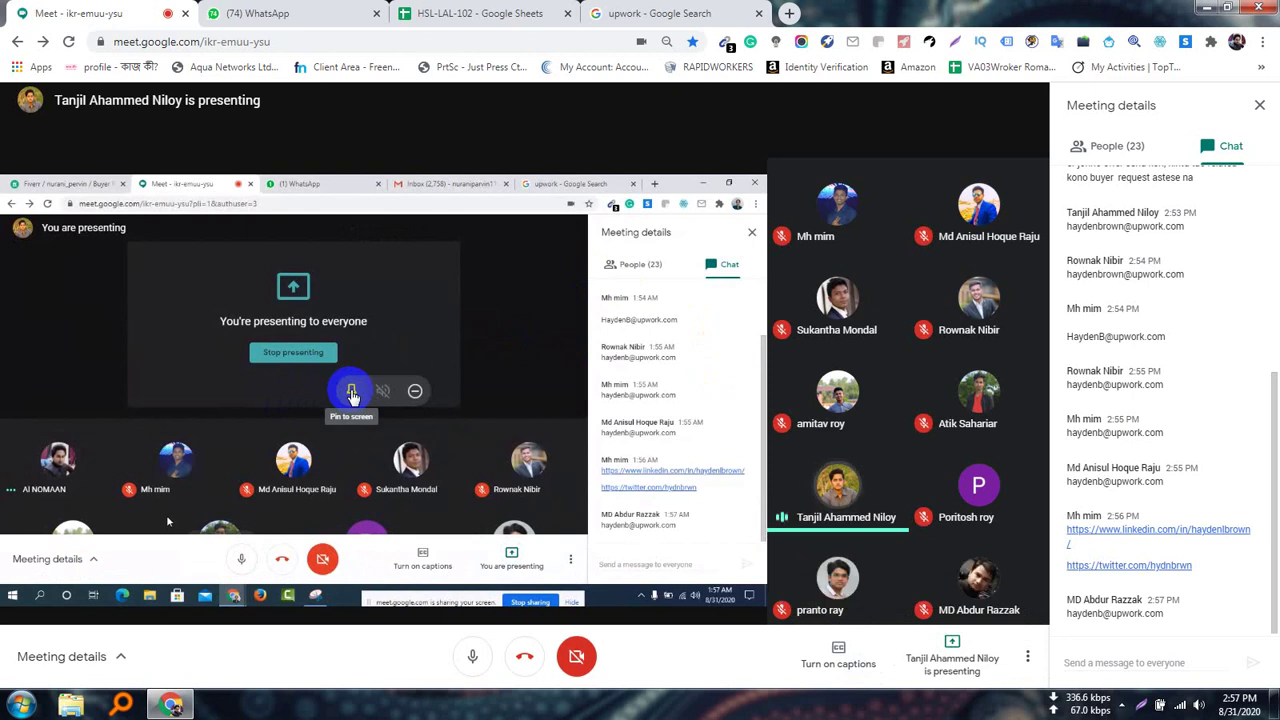
# Pin the other participant's presentation and open the context menu on its upwork.com result link
pyautogui.click(351, 393)
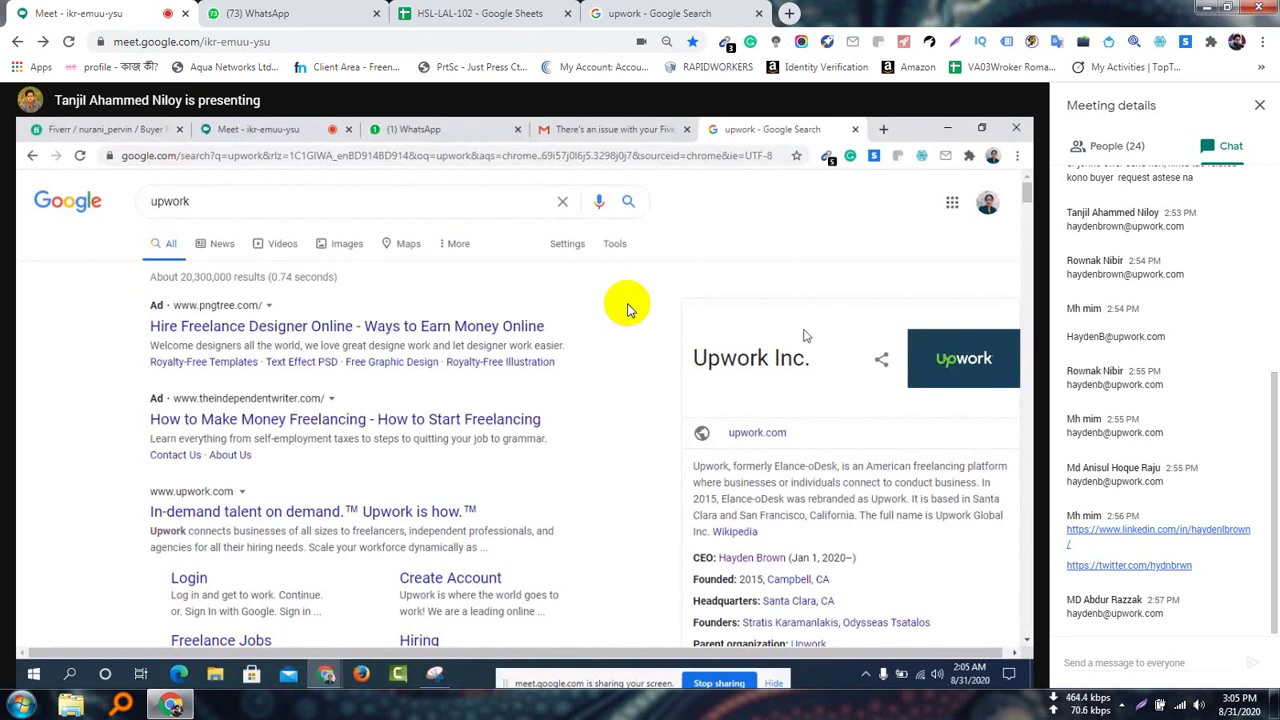
pyautogui.rightClick(755, 435)
# Open upwork.com in a new tab and close the Google Search results tab
pyautogui.click(810, 444)
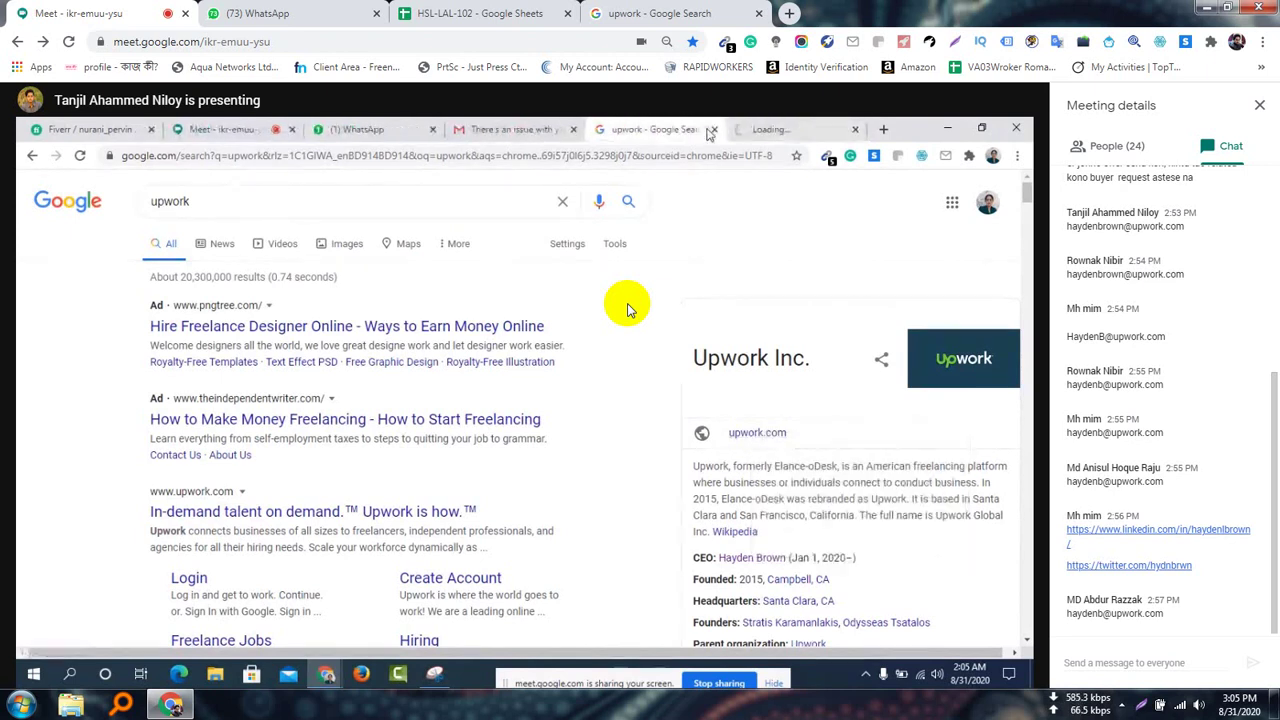
pyautogui.click(713, 130)
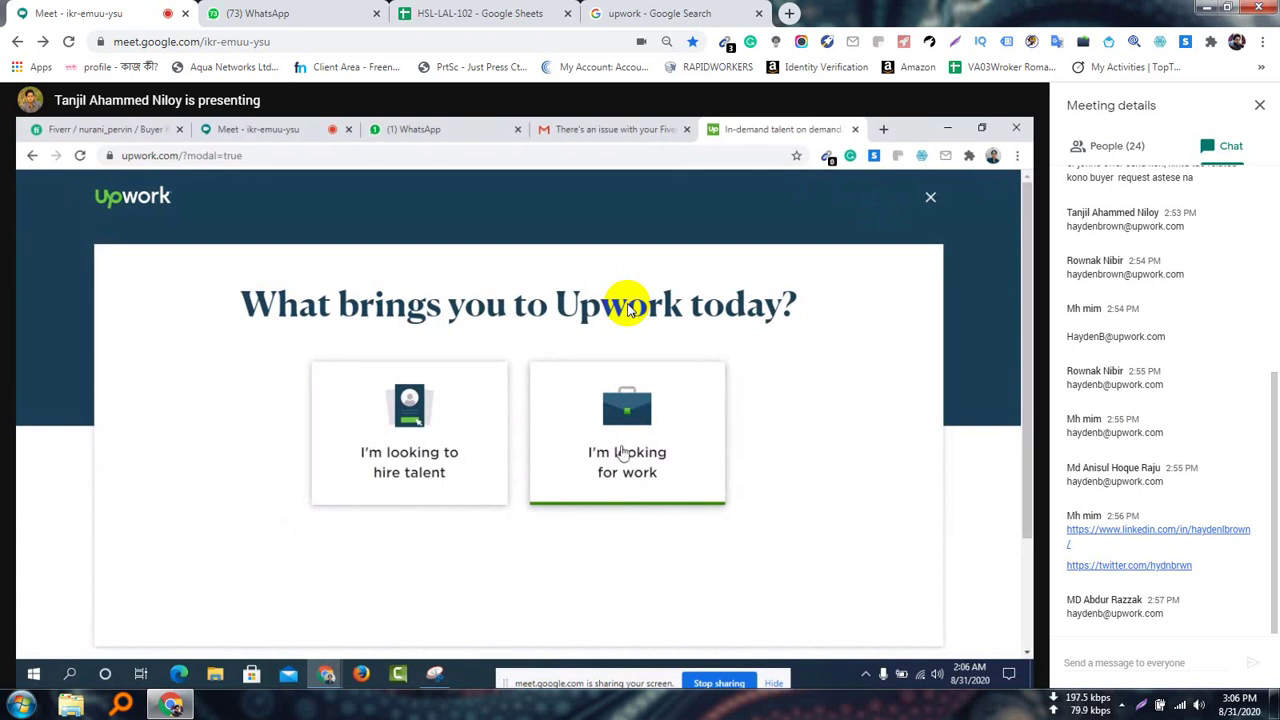
# Choose 'I'm looking for work' on the Upwork welcome dialog
pyautogui.click(628, 310)
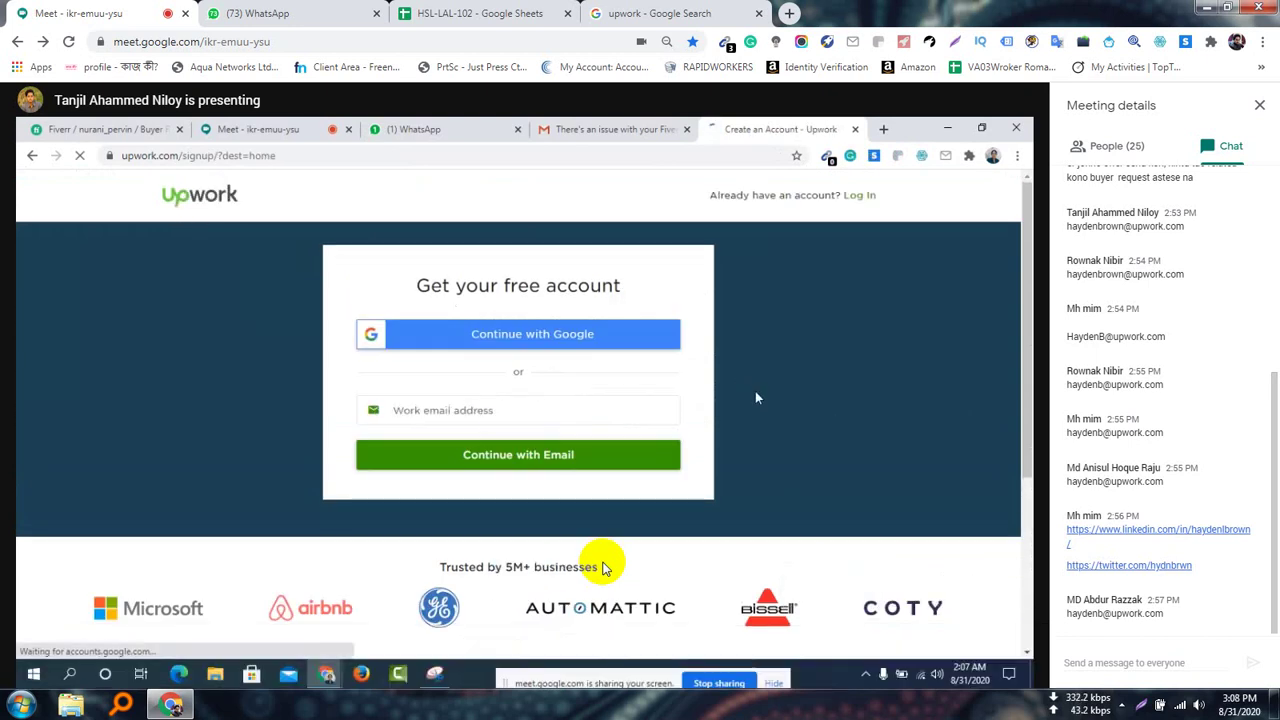
pyautogui.moveTo(758, 397)
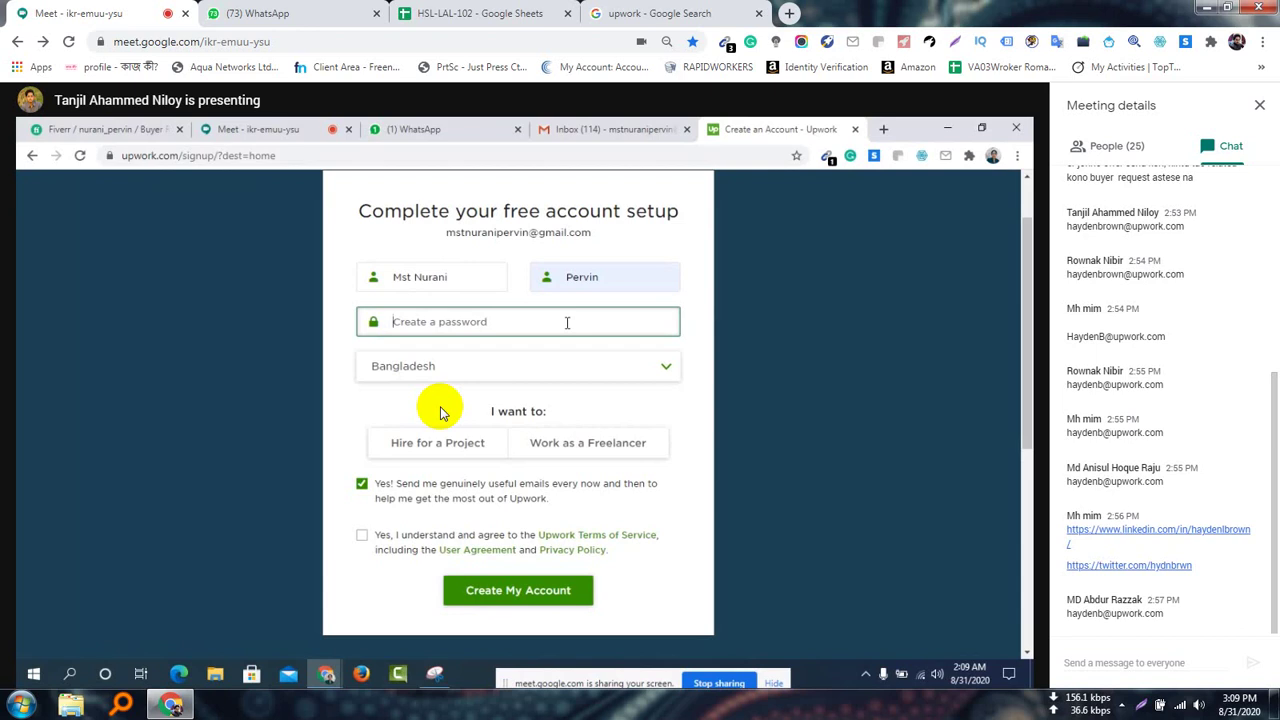
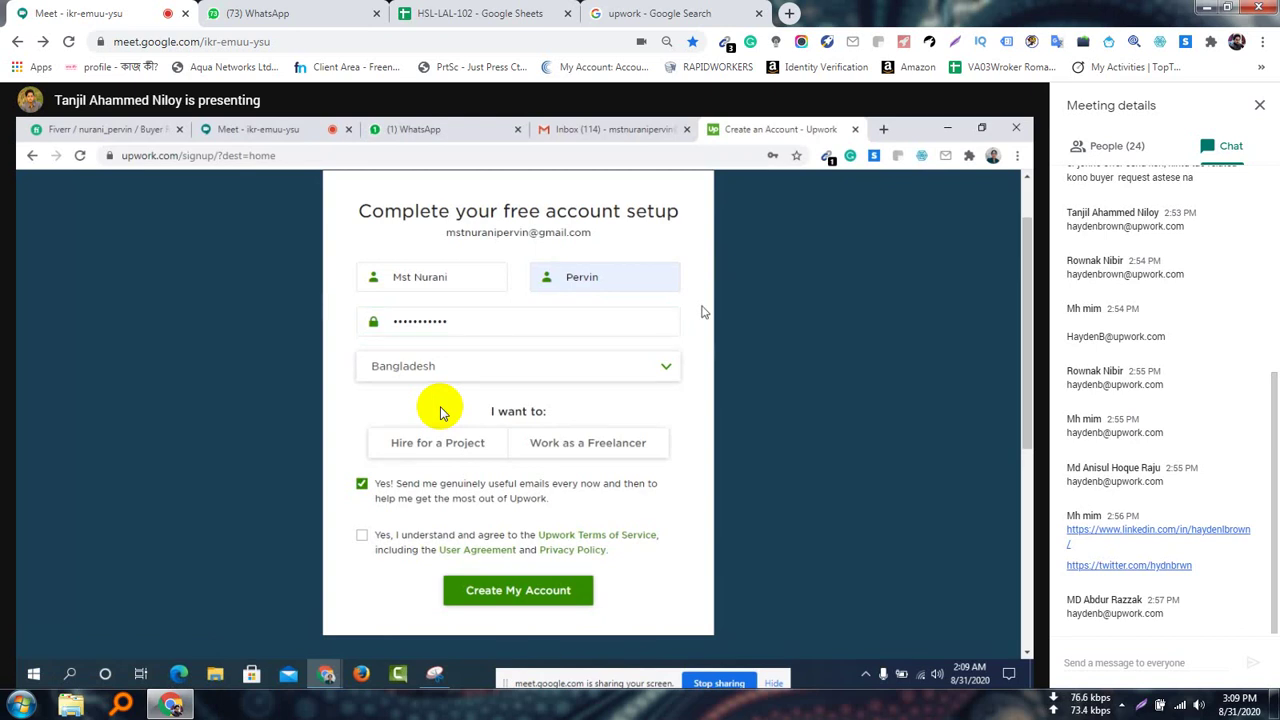
# Enter the account password and check the first and last name fields
pyautogui.click(487, 267)
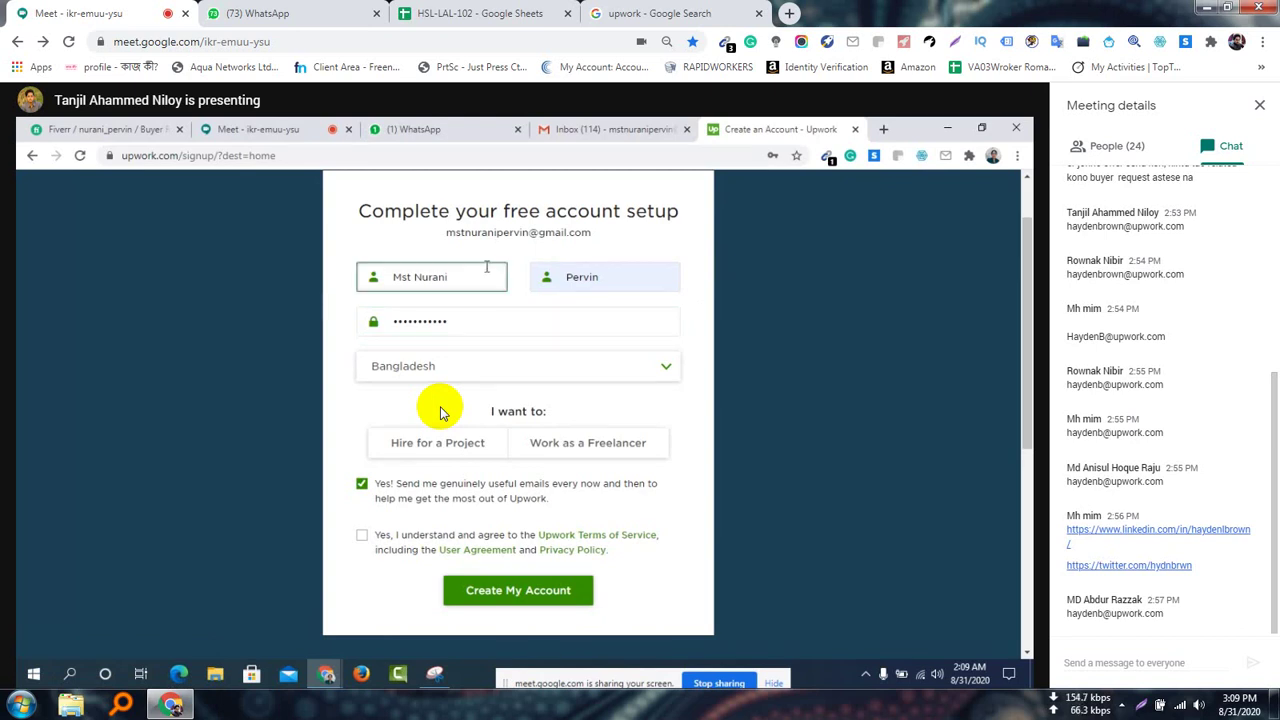
pyautogui.click(537, 281)
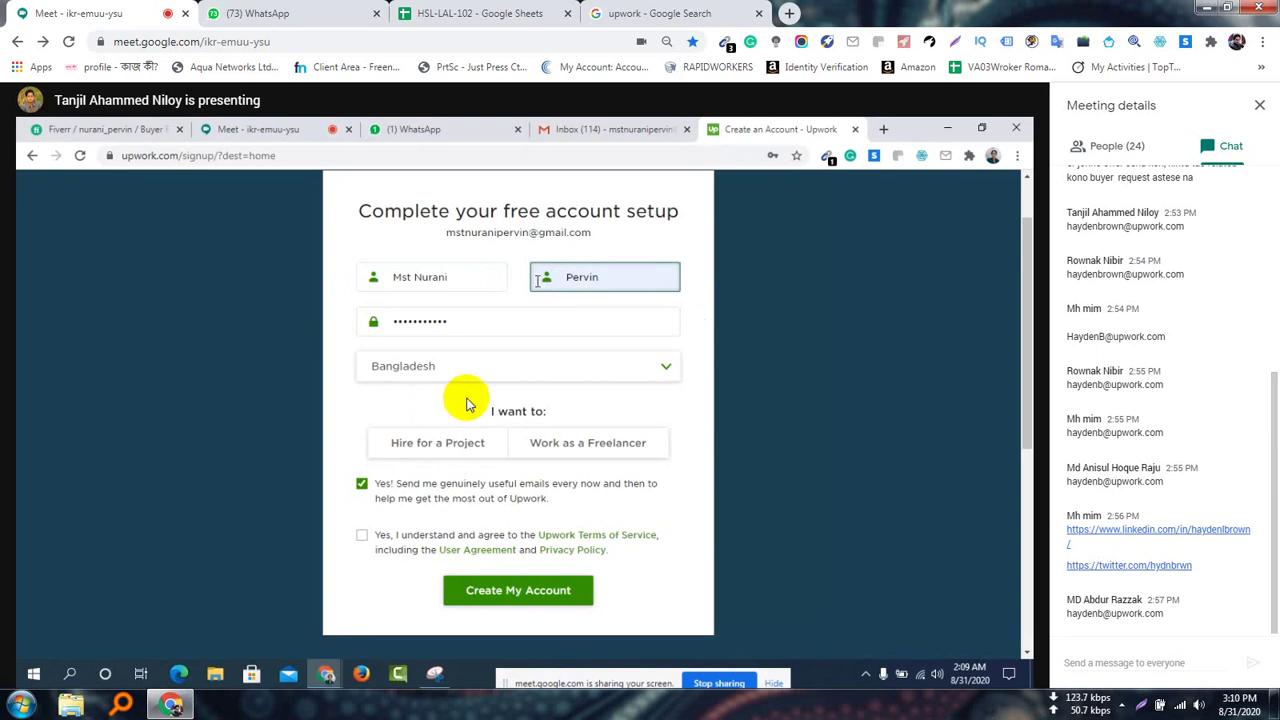
# Select Work as a Freelancer, accept the Terms of Service, and begin entering a username
pyautogui.click(585, 455)
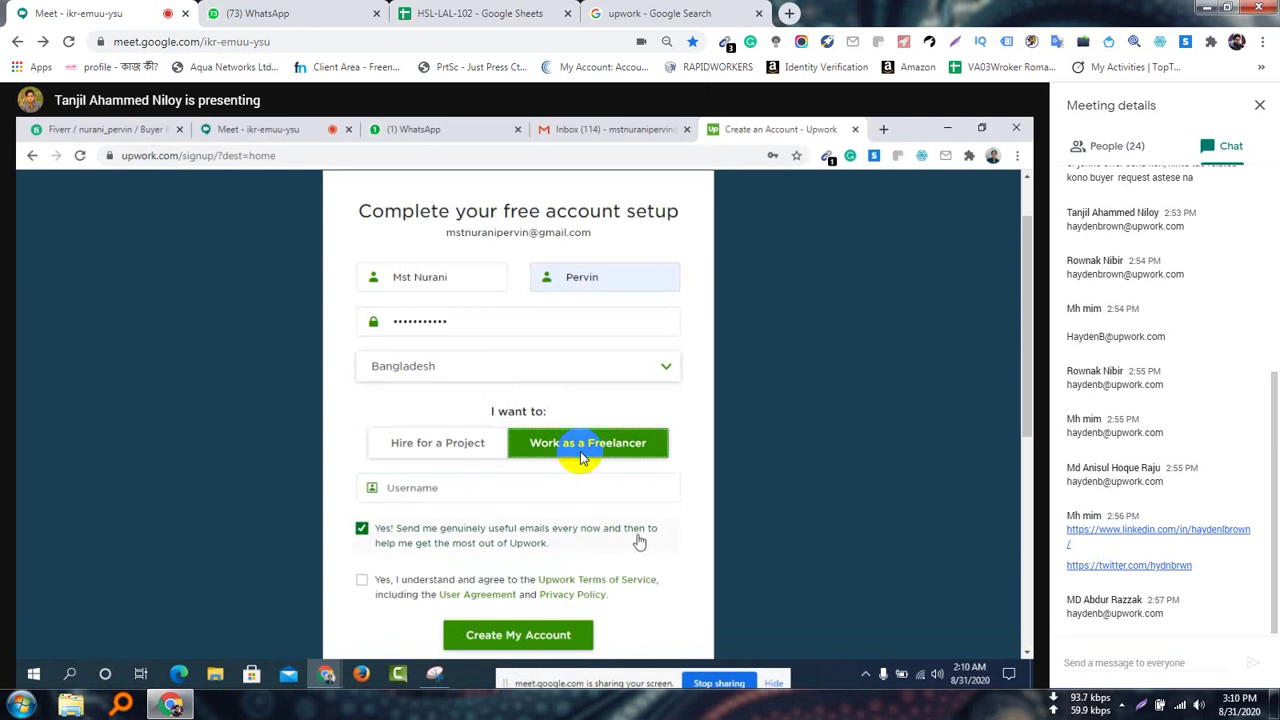
pyautogui.scroll(-1, 633, 538)
pyautogui.scroll(1, 616, 520)
pyautogui.click(361, 580)
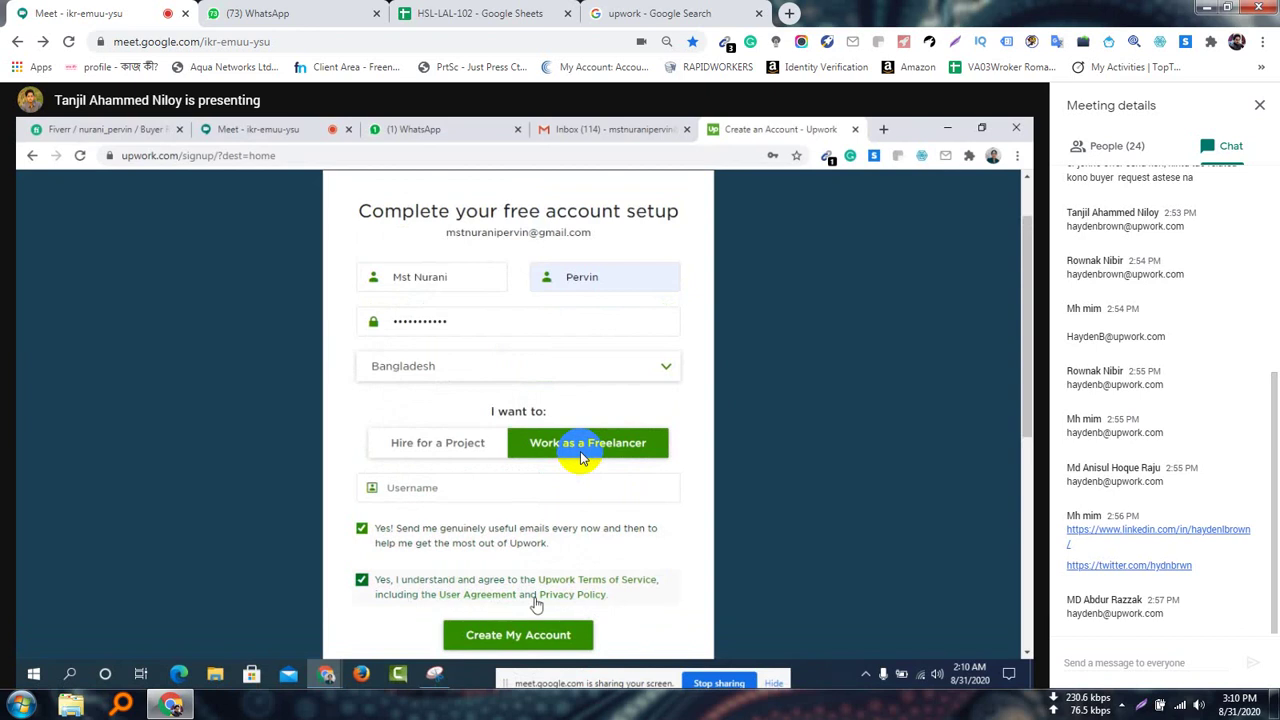
pyautogui.click(490, 488)
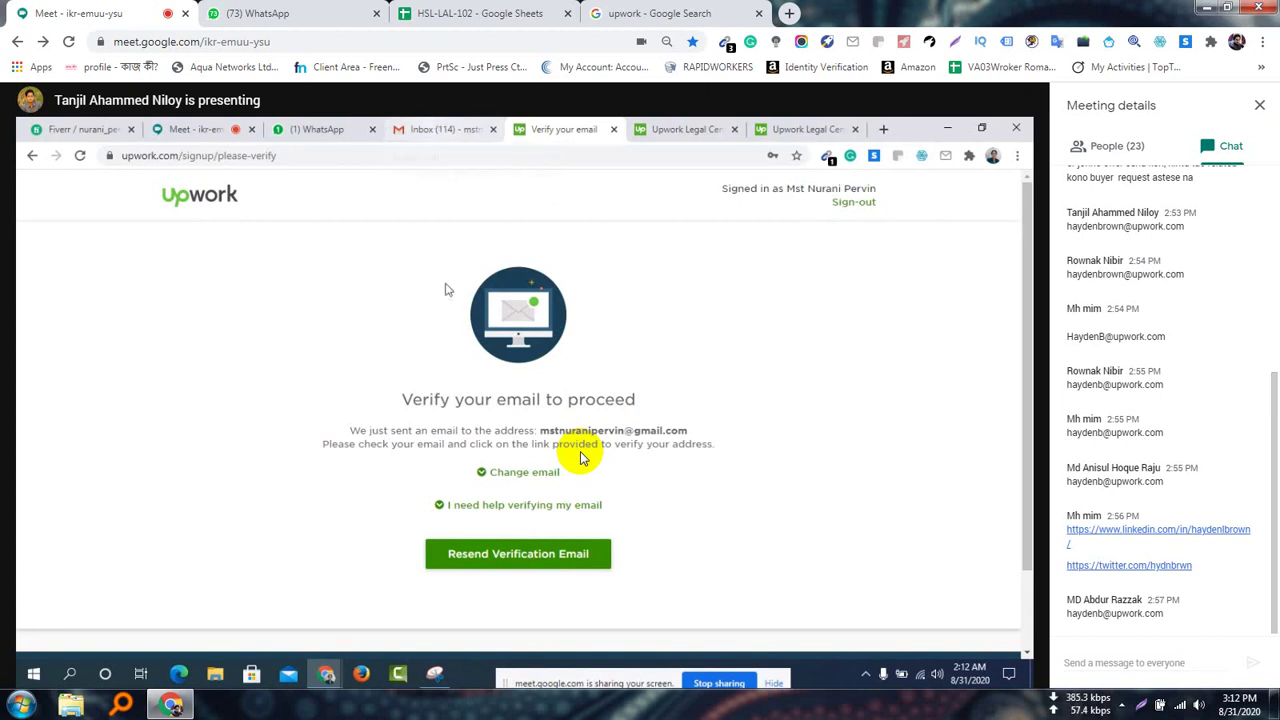
# Resend the Upwork verification email and switch to the Gmail inbox
pyautogui.click(498, 556)
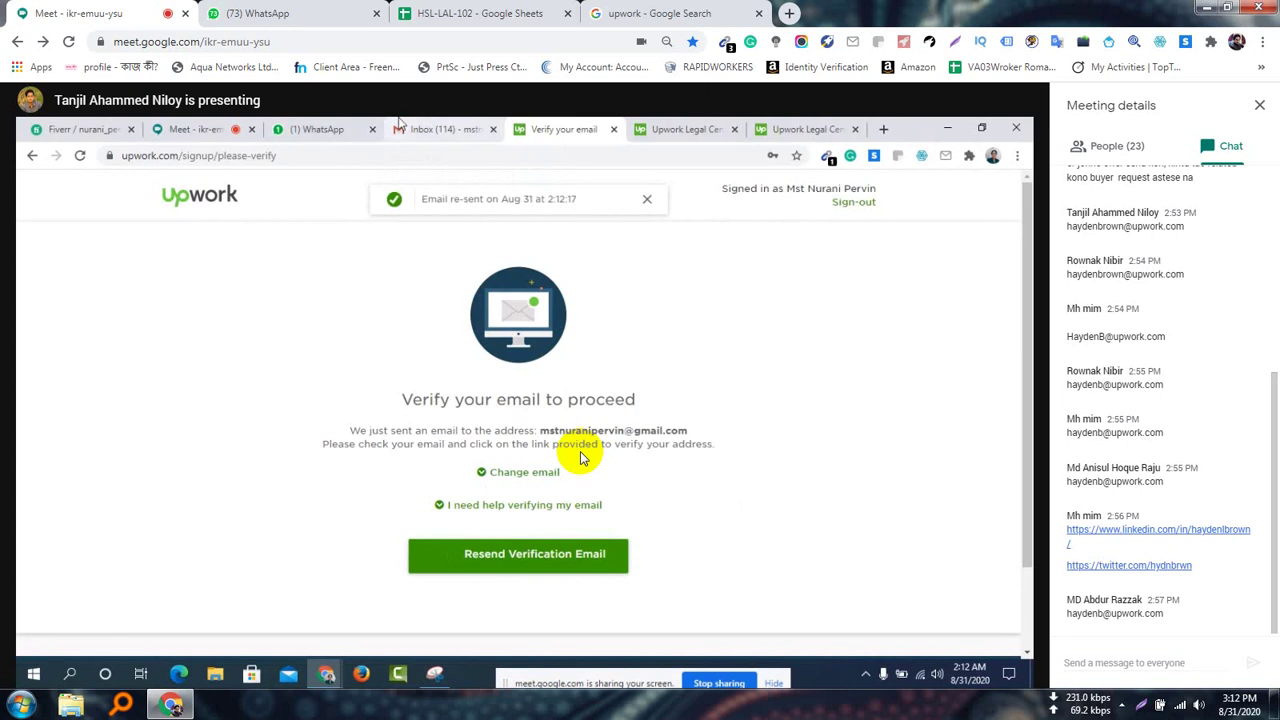
pyautogui.click(432, 124)
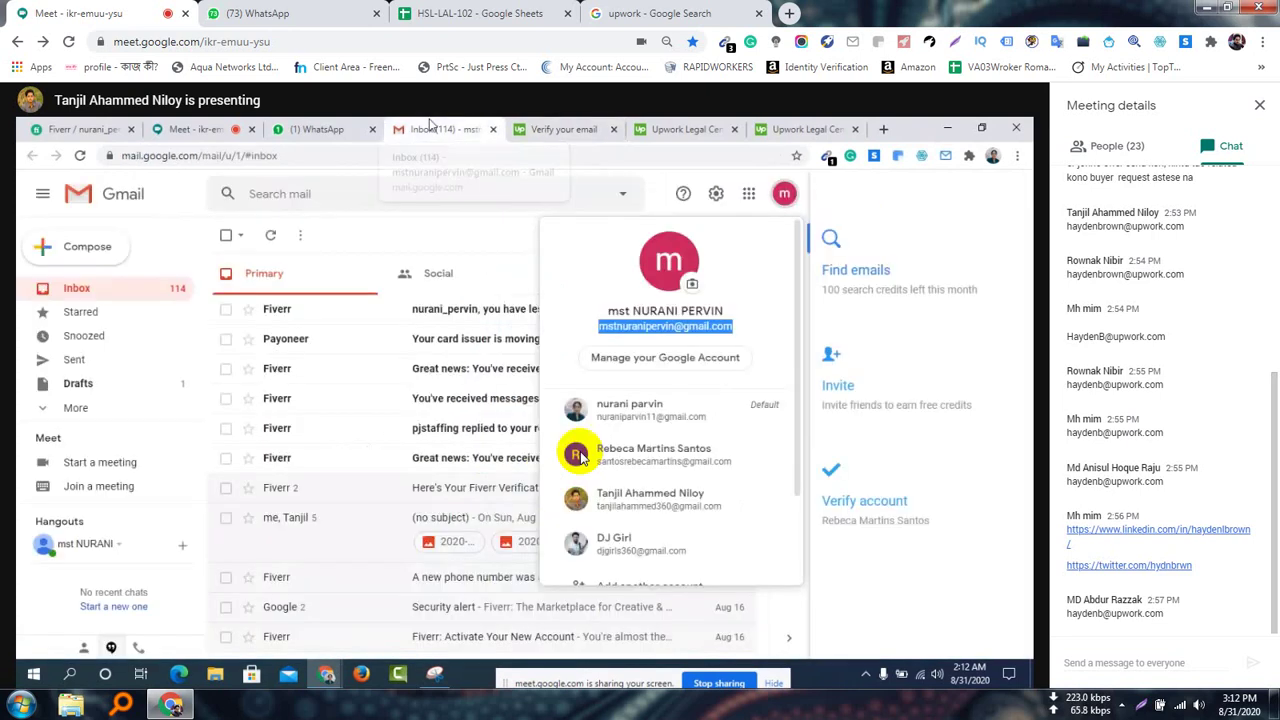
# Dismiss the account popup and check the Promotions and Primary tabs for the verification email
pyautogui.press('Escape')
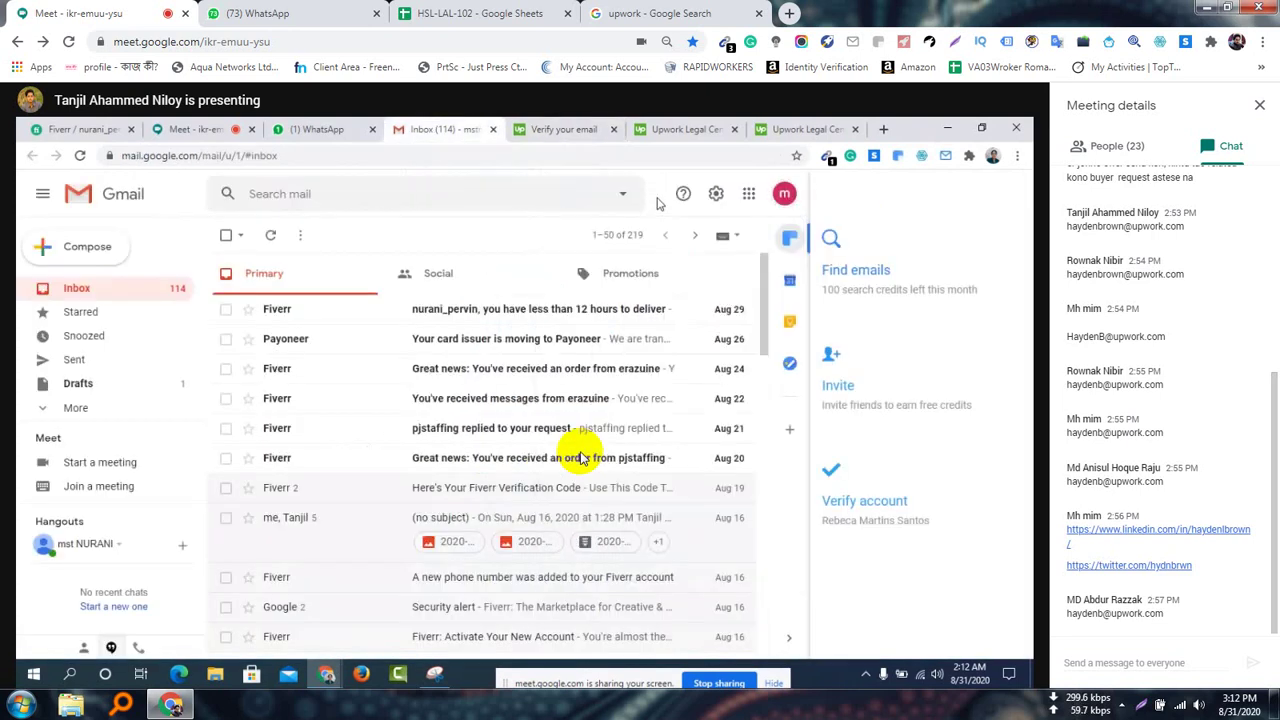
pyautogui.click(588, 272)
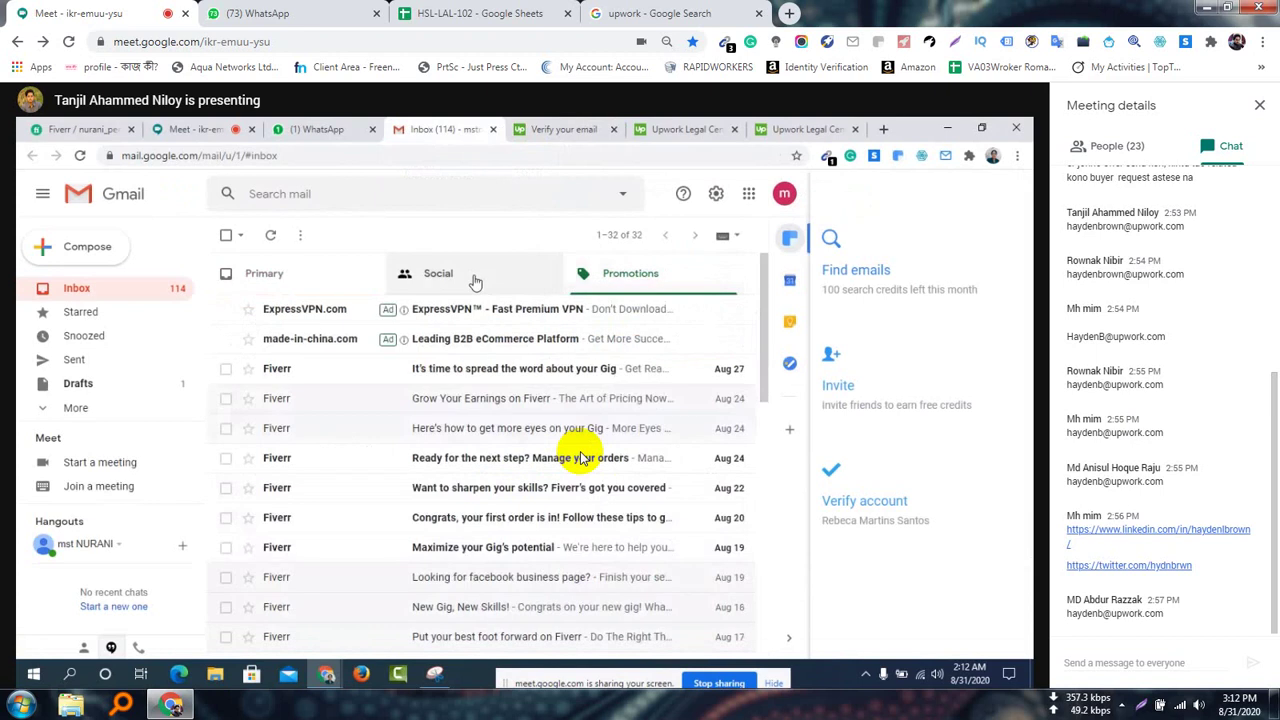
pyautogui.click(333, 280)
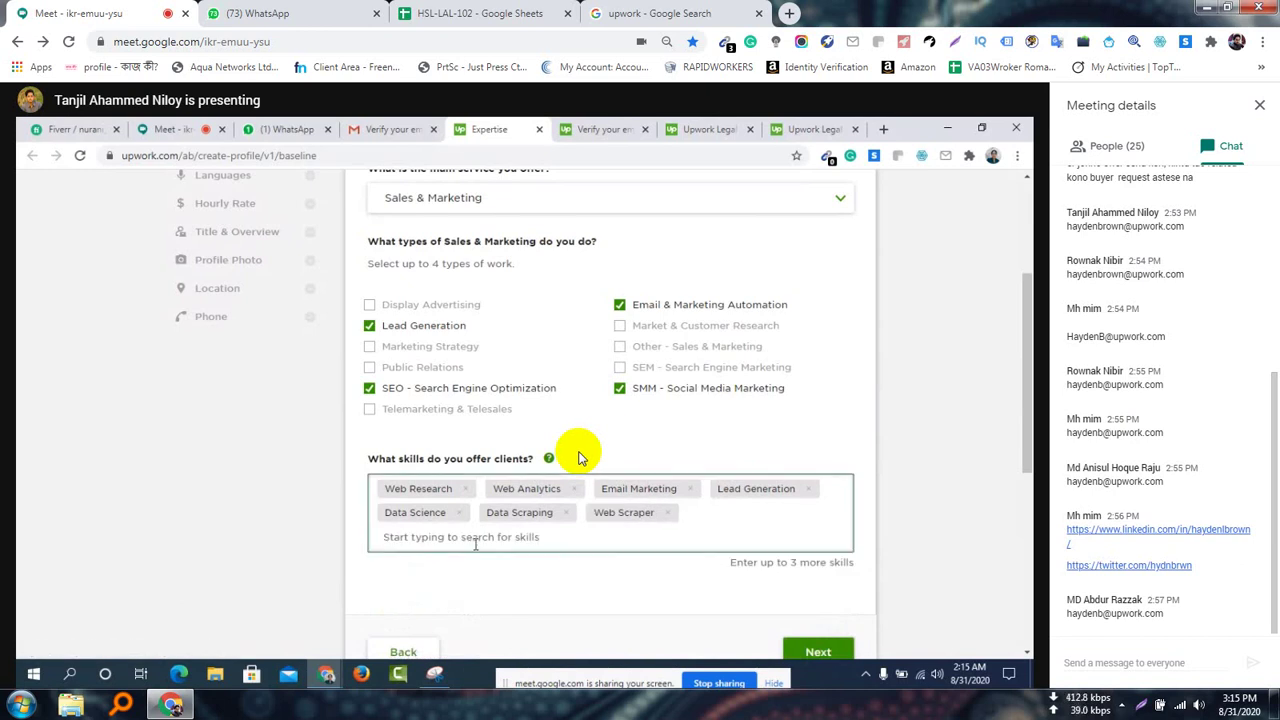
# Add Digital Marketing, Data Entry and Data Mining as offered skills
pyautogui.write('digi')
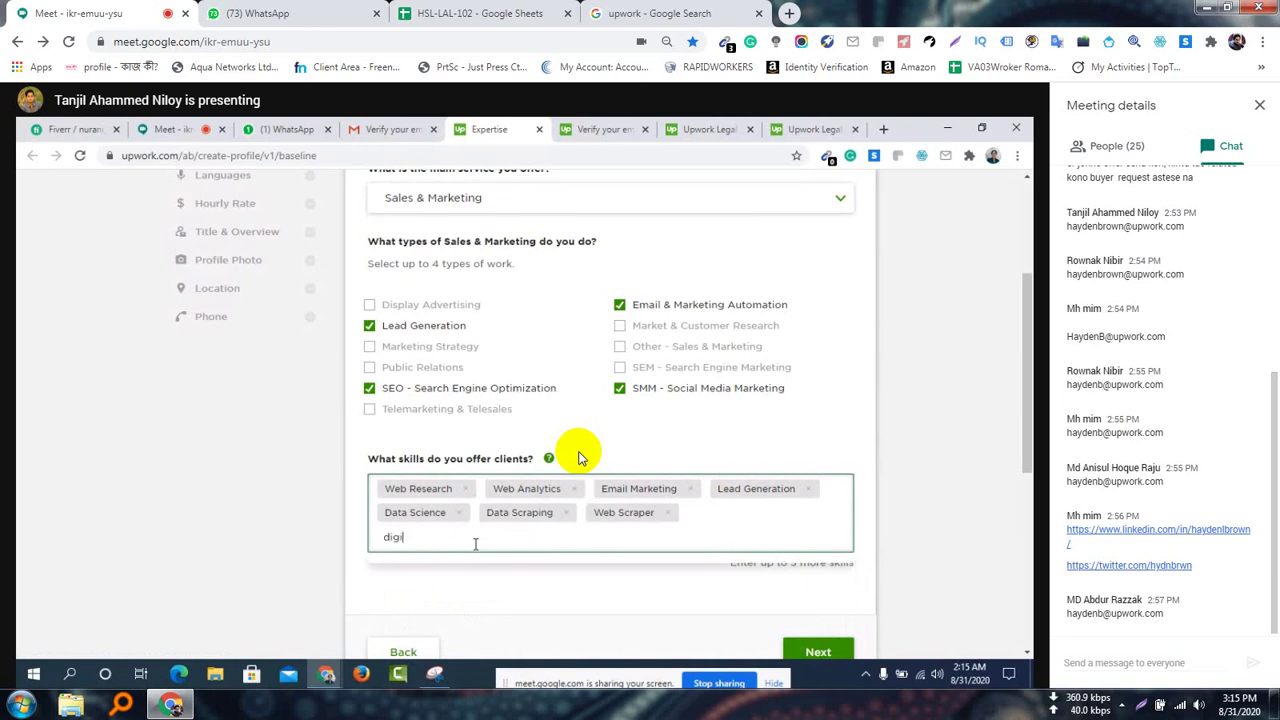
pyautogui.write('ta')
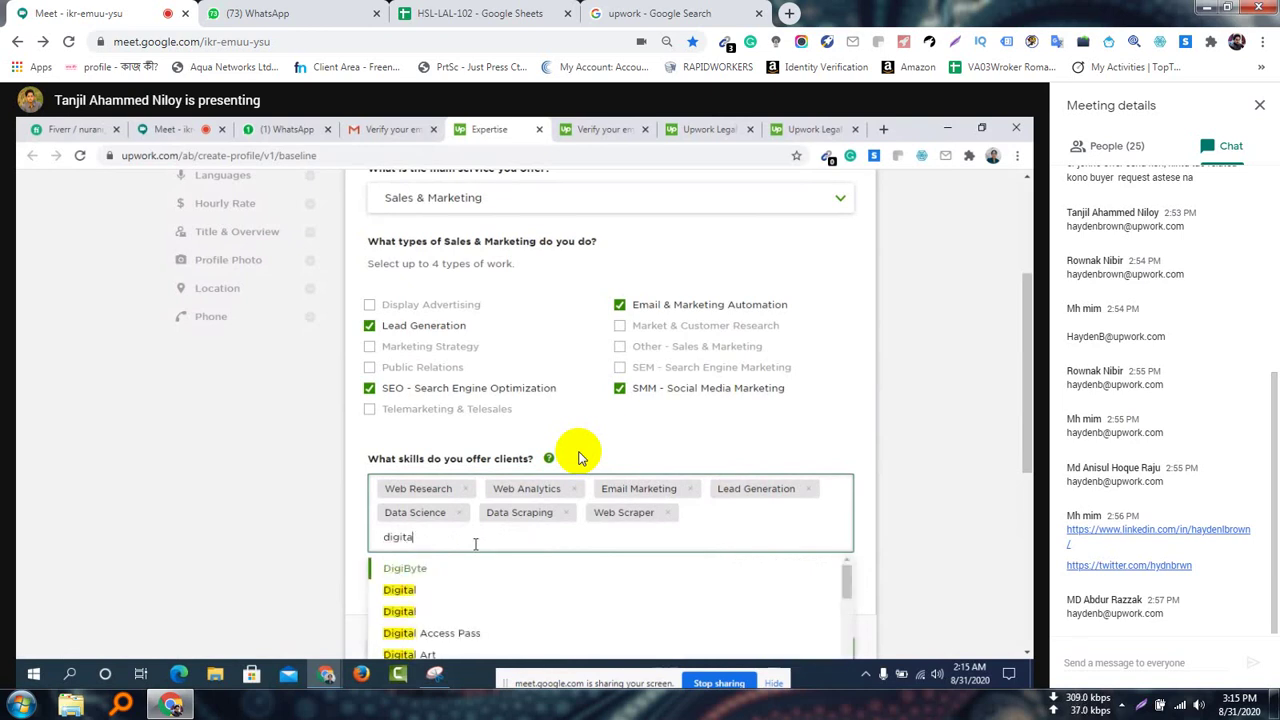
pyautogui.write('l ma')
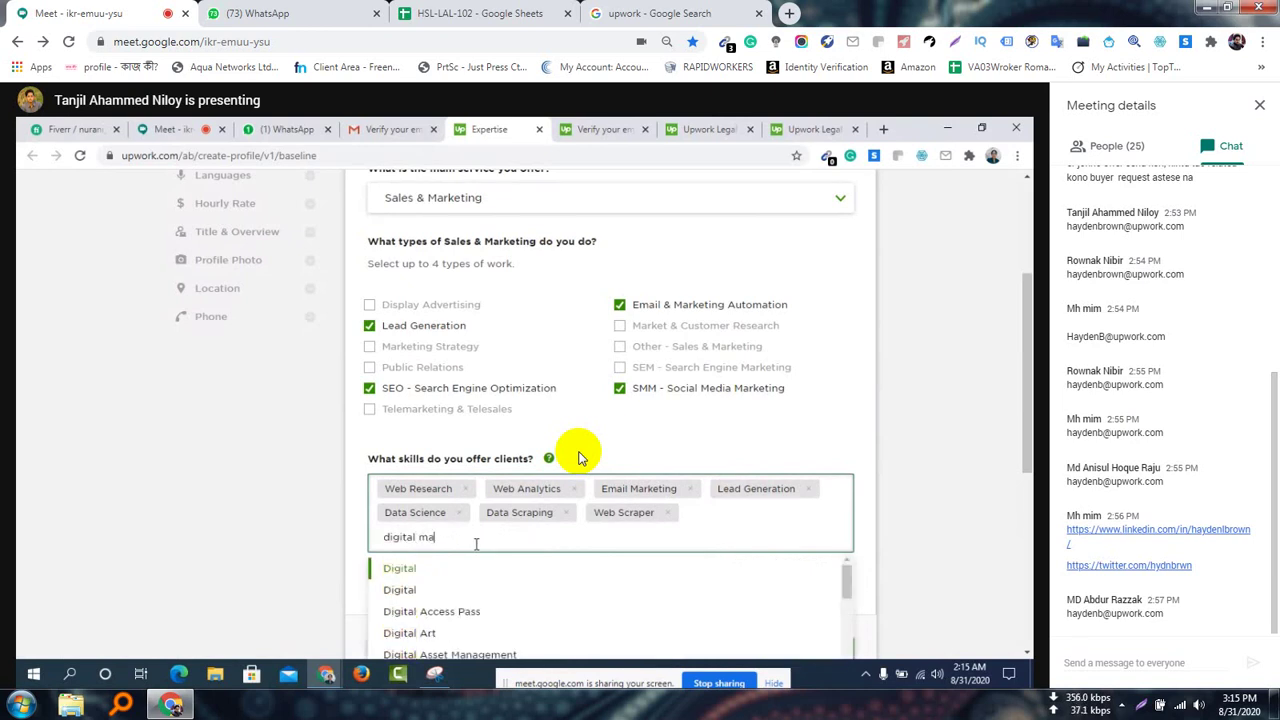
pyautogui.click(459, 594)
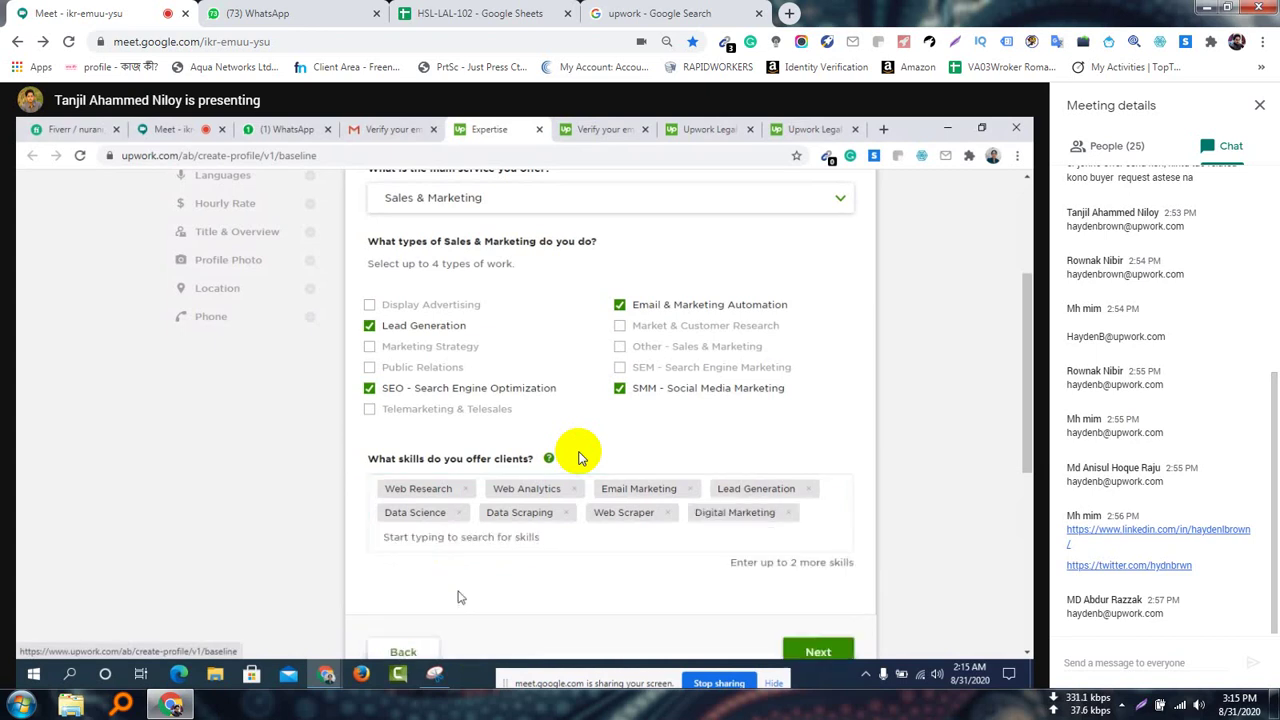
pyautogui.click(478, 538)
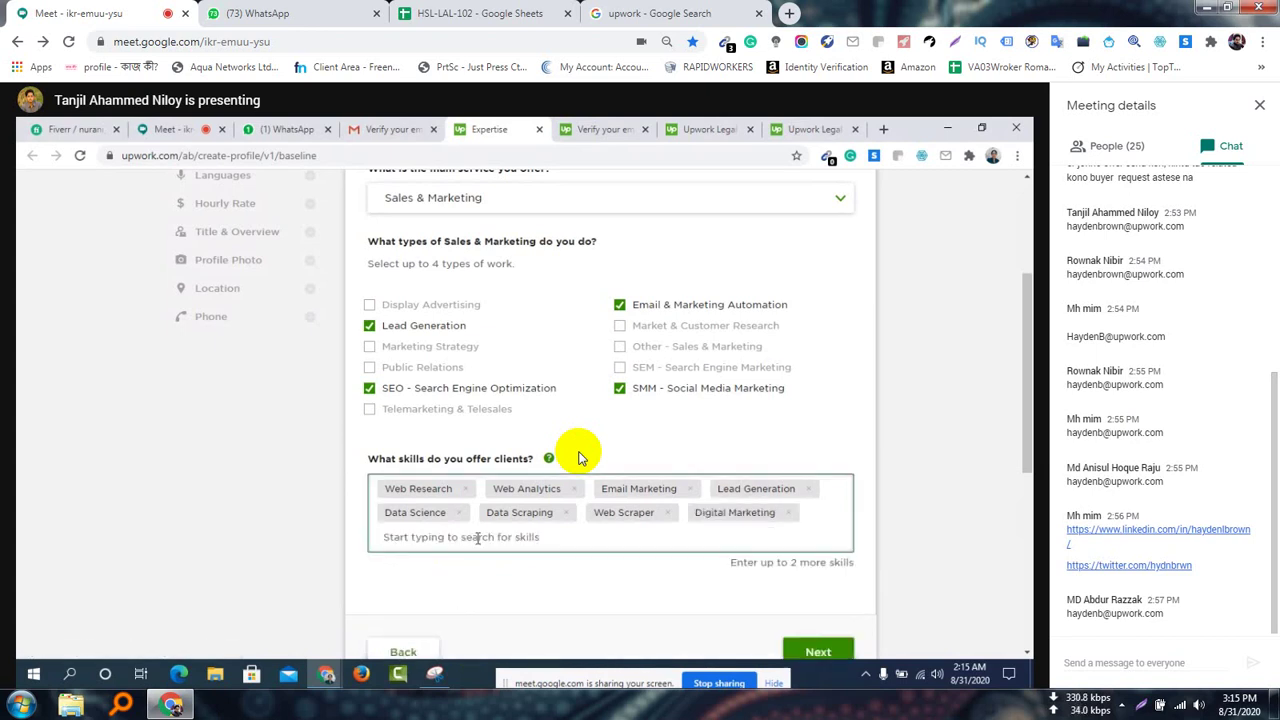
pyautogui.write('data ')
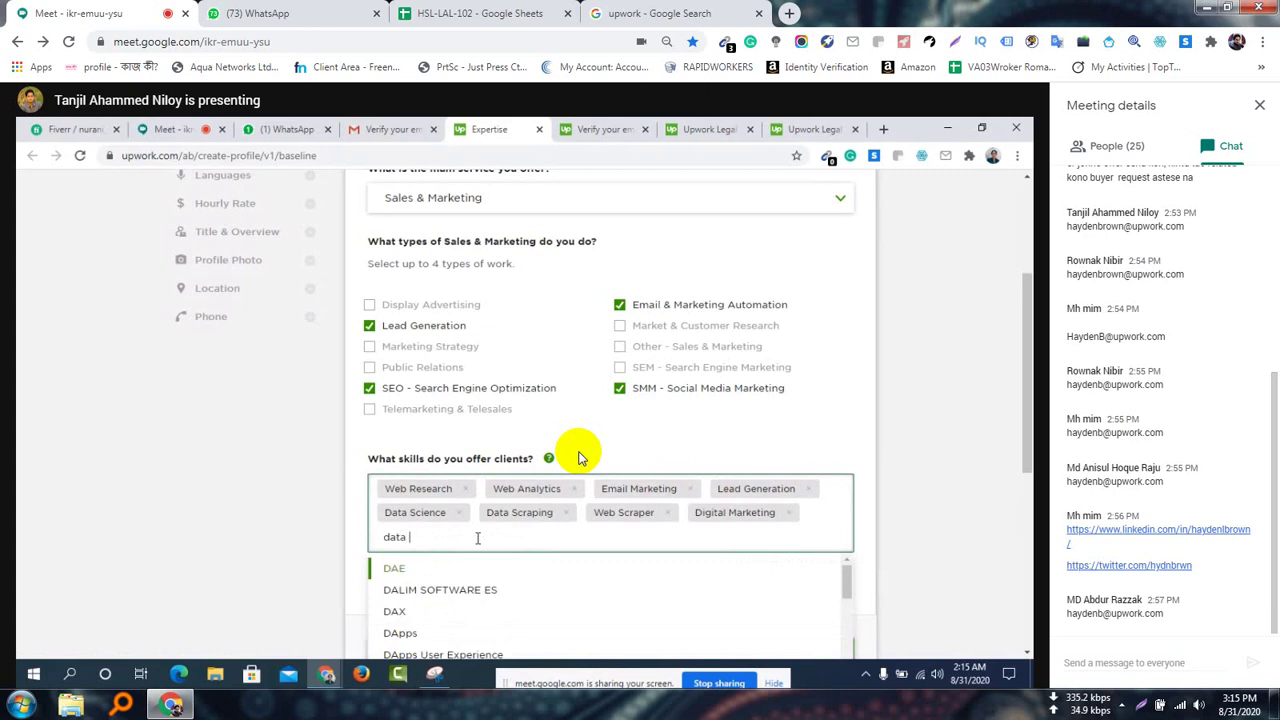
pyautogui.write('entry')
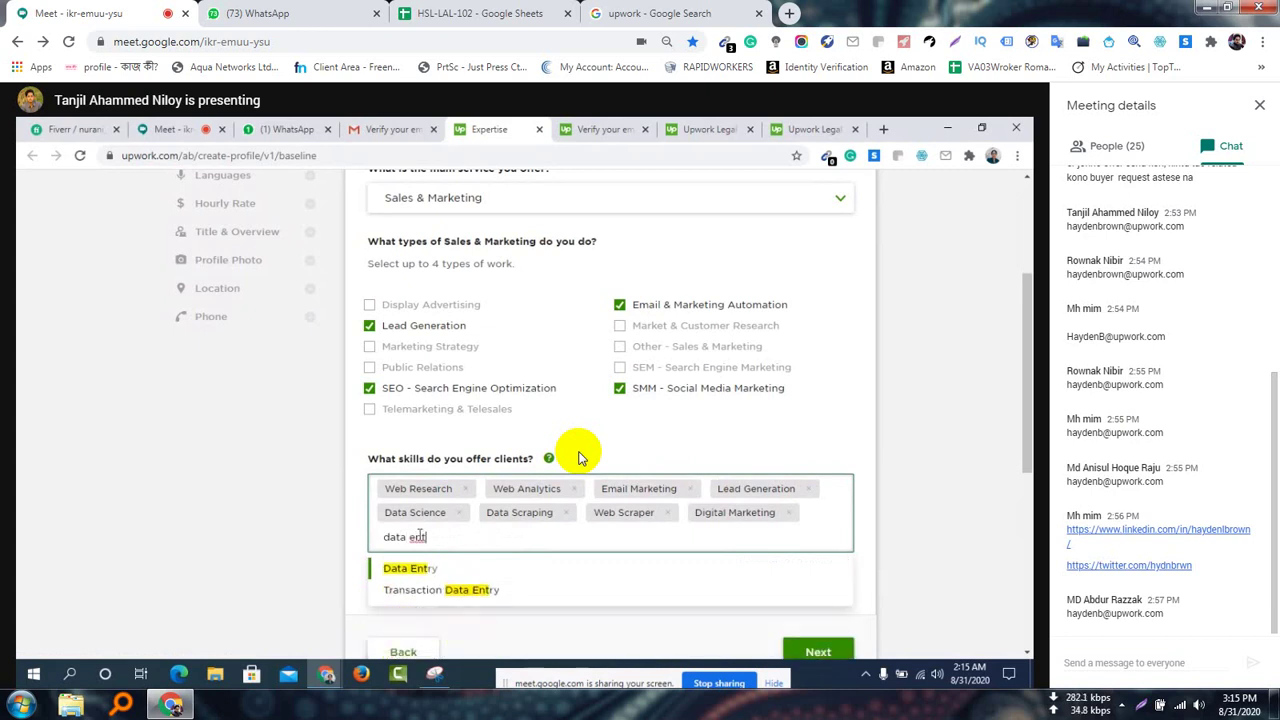
pyautogui.click(427, 570)
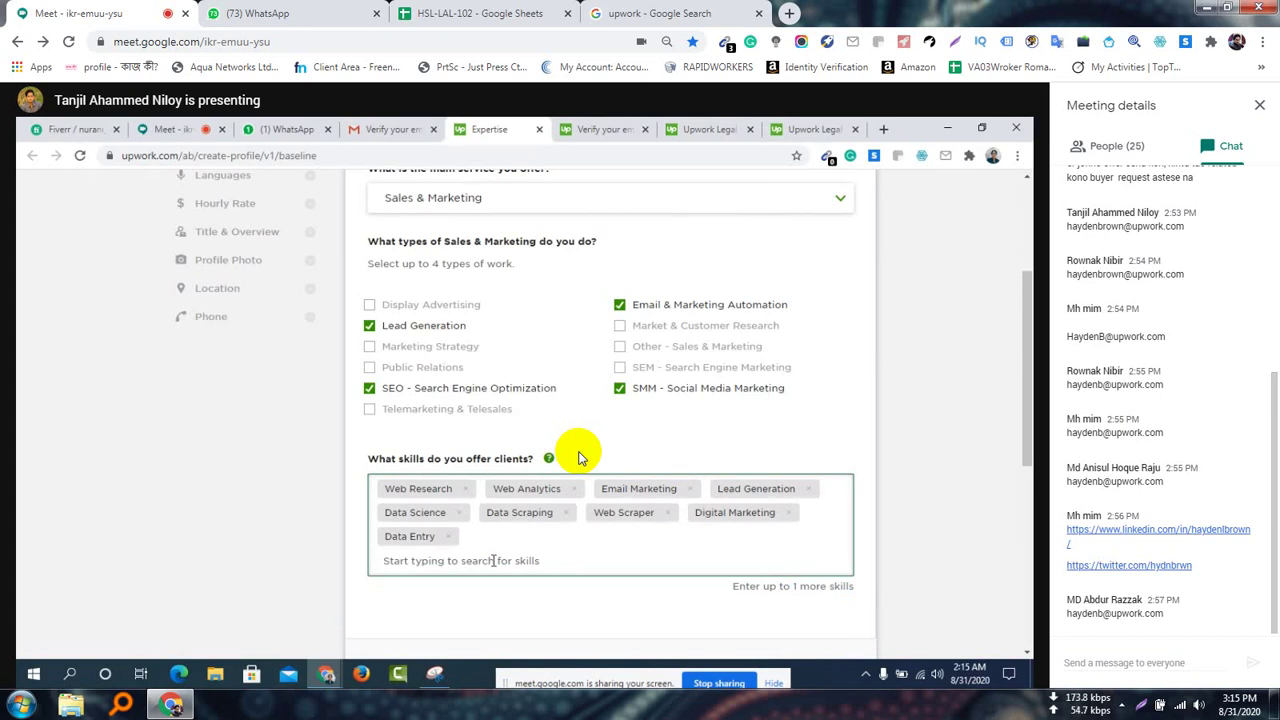
pyautogui.write('data ')
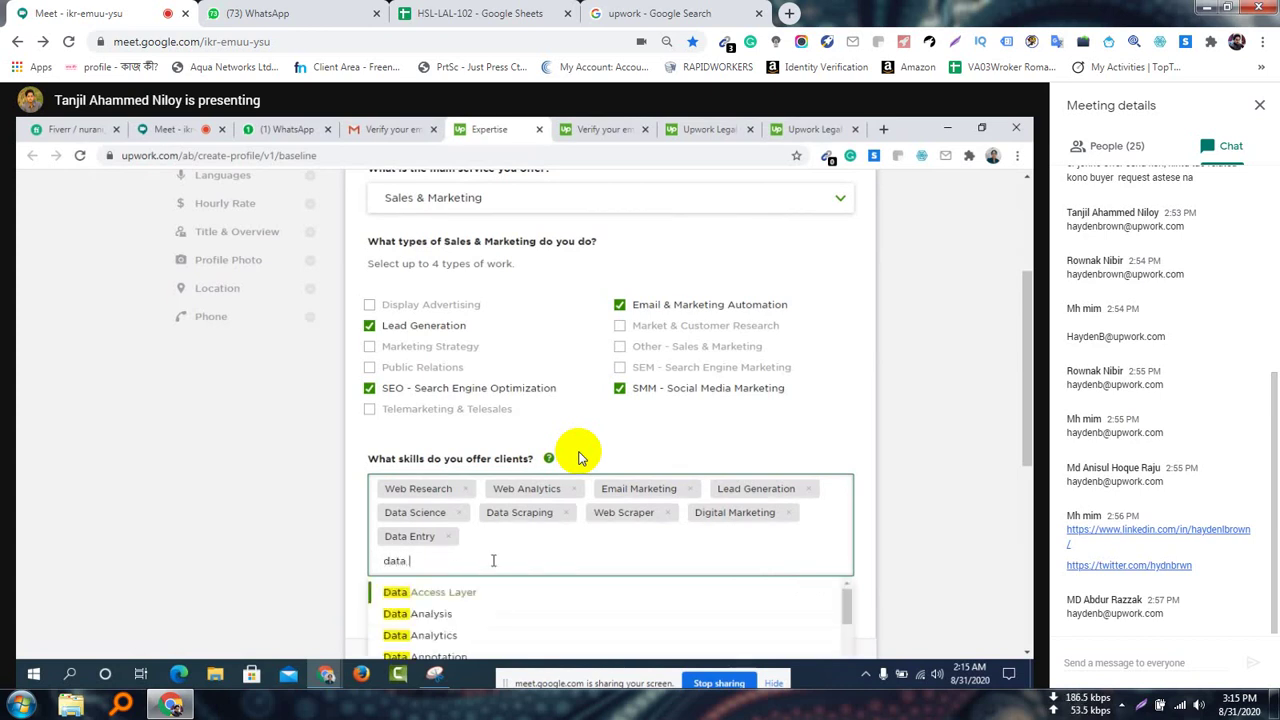
pyautogui.write('min')
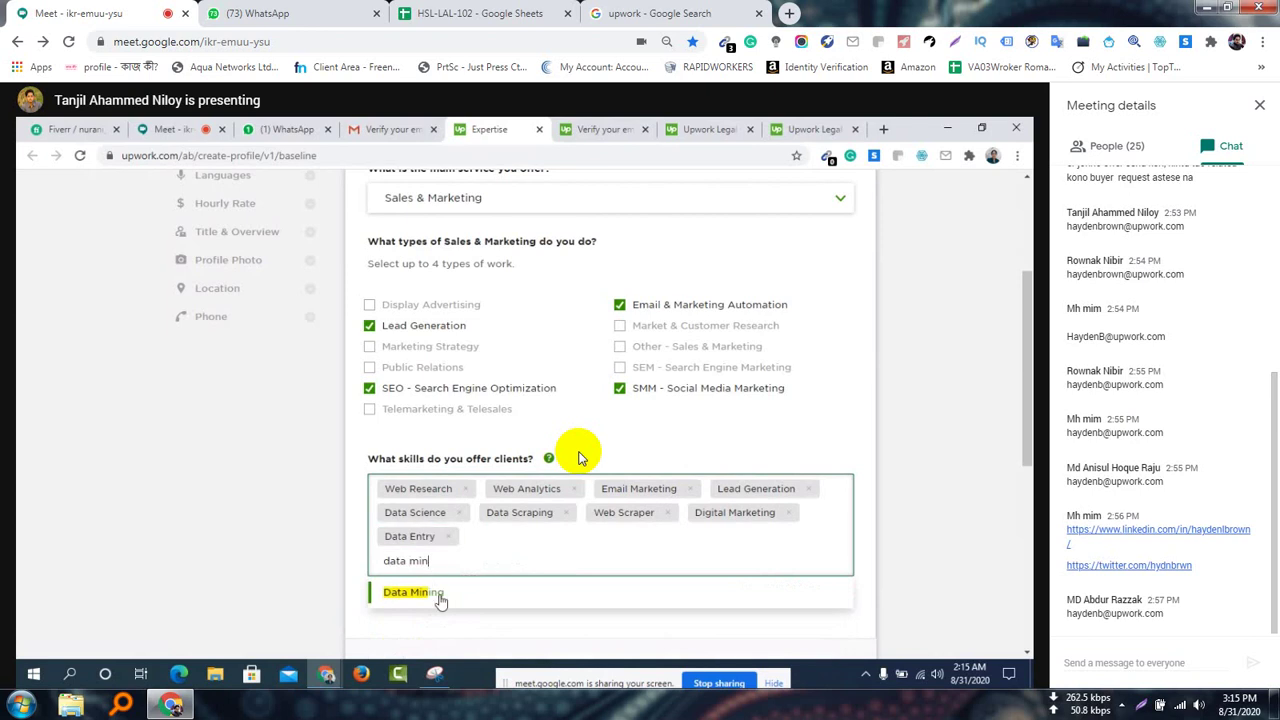
pyautogui.click(438, 596)
pyautogui.scroll(-1, 800, 600)
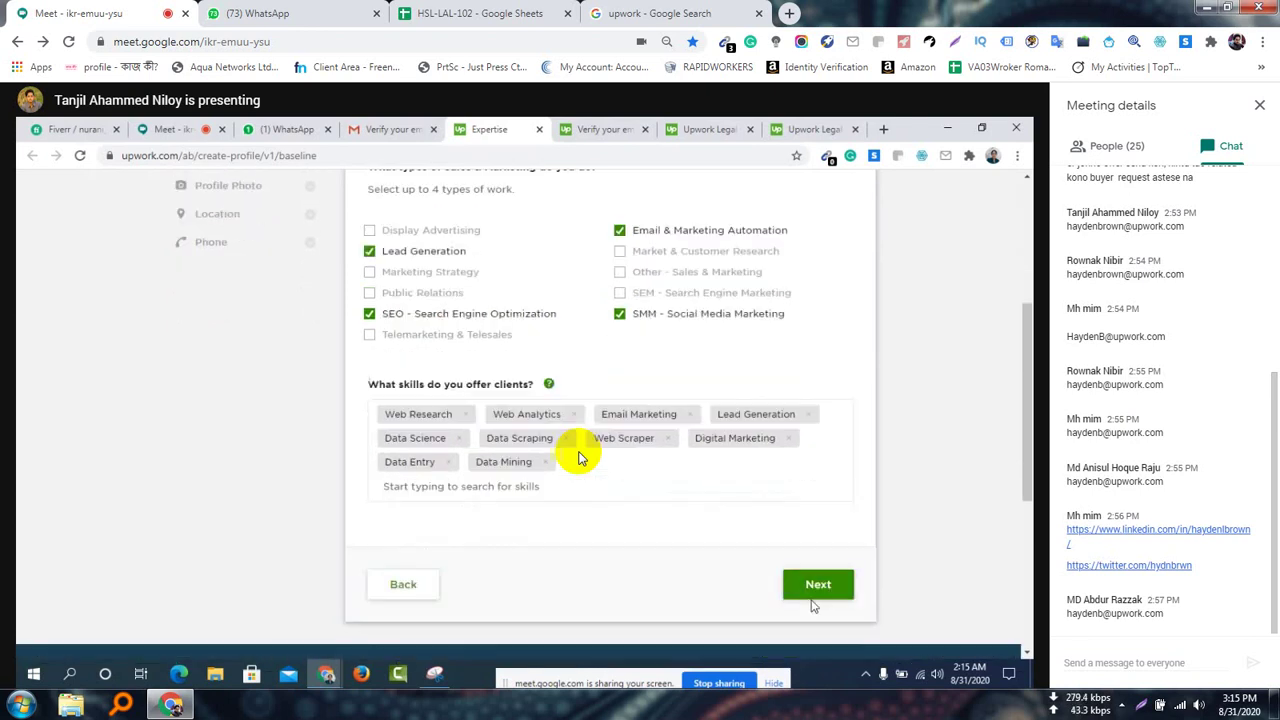
# Add Facebook Marketing, then remove it to clear the skill-limit error
pyautogui.click(524, 486)
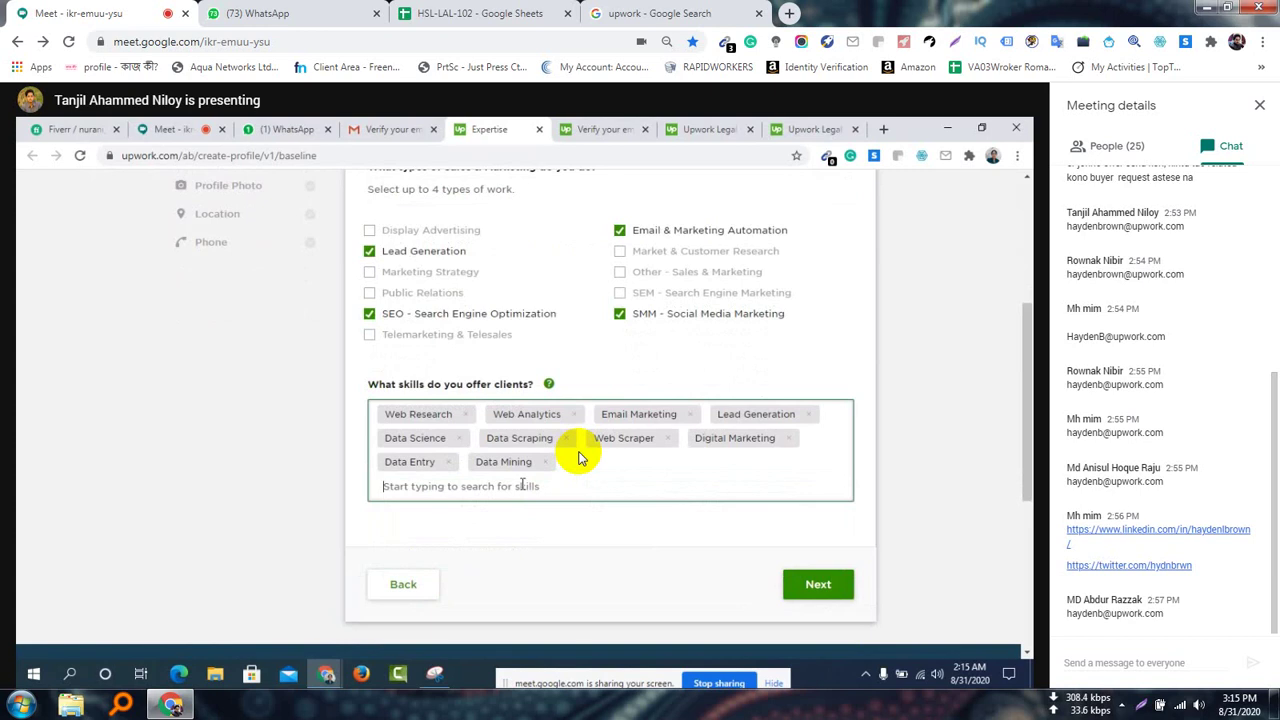
pyautogui.write('facebook')
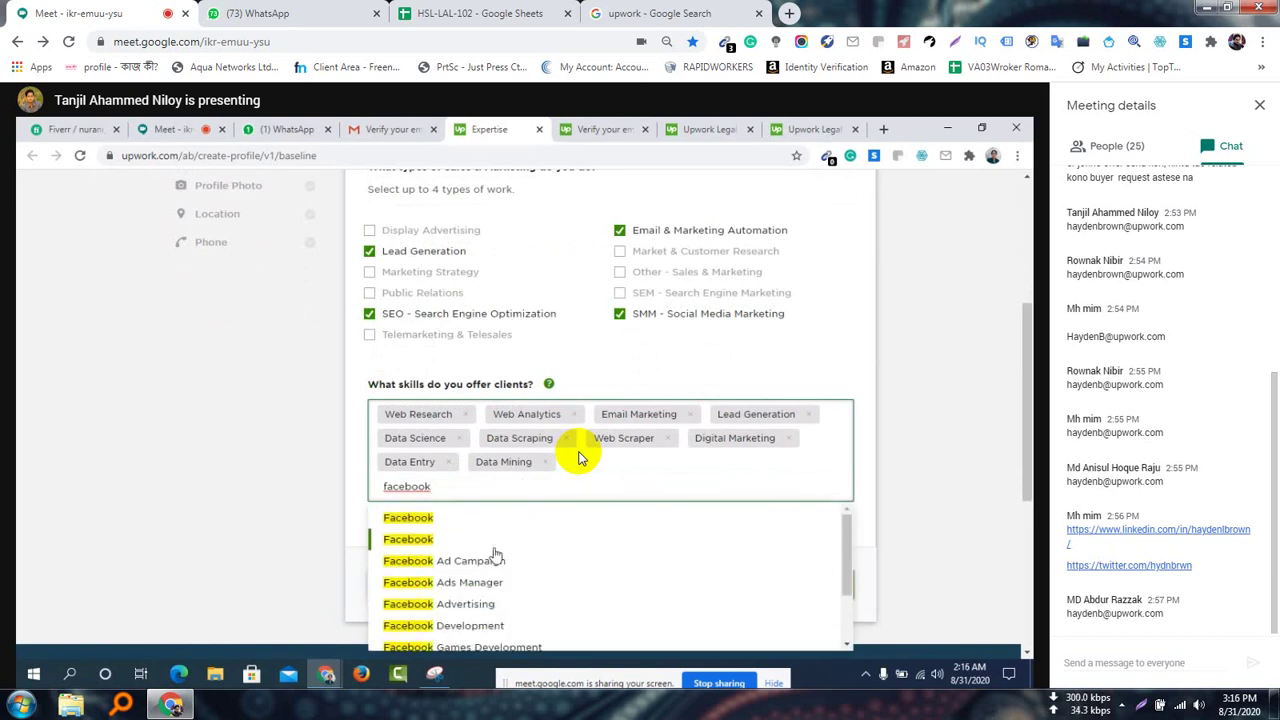
pyautogui.scroll(-2, 486, 604)
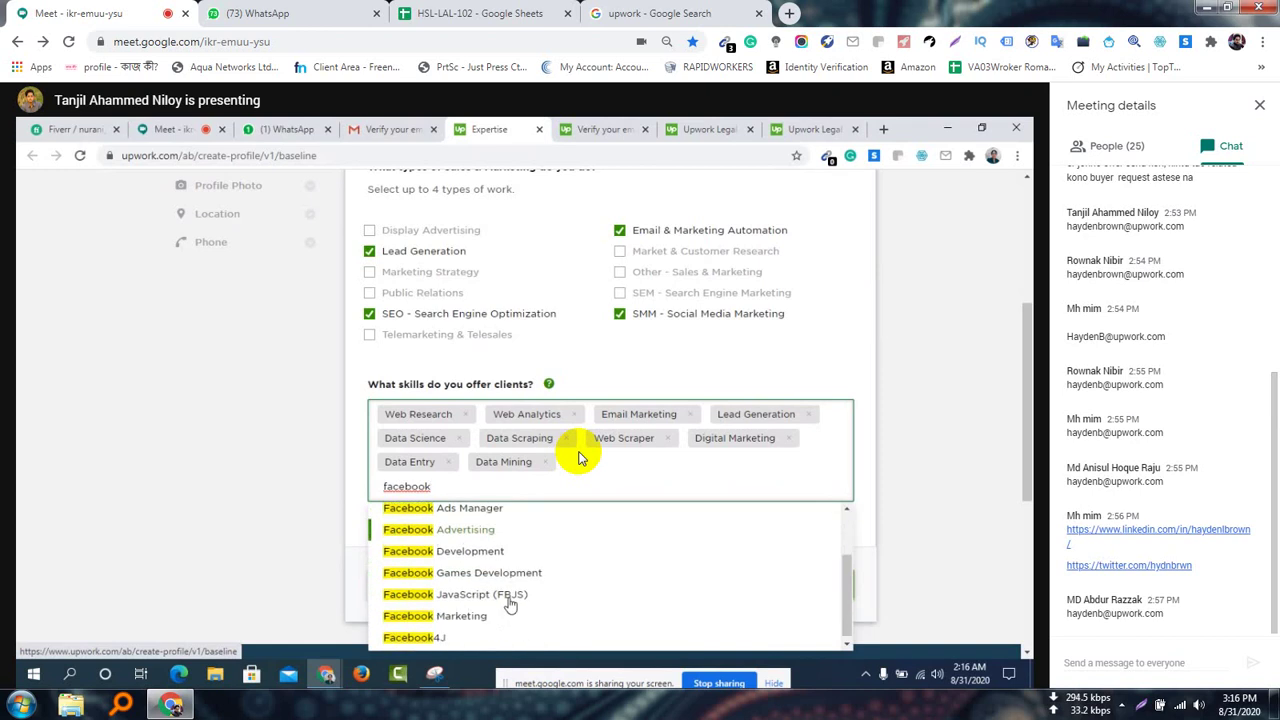
pyautogui.click(478, 616)
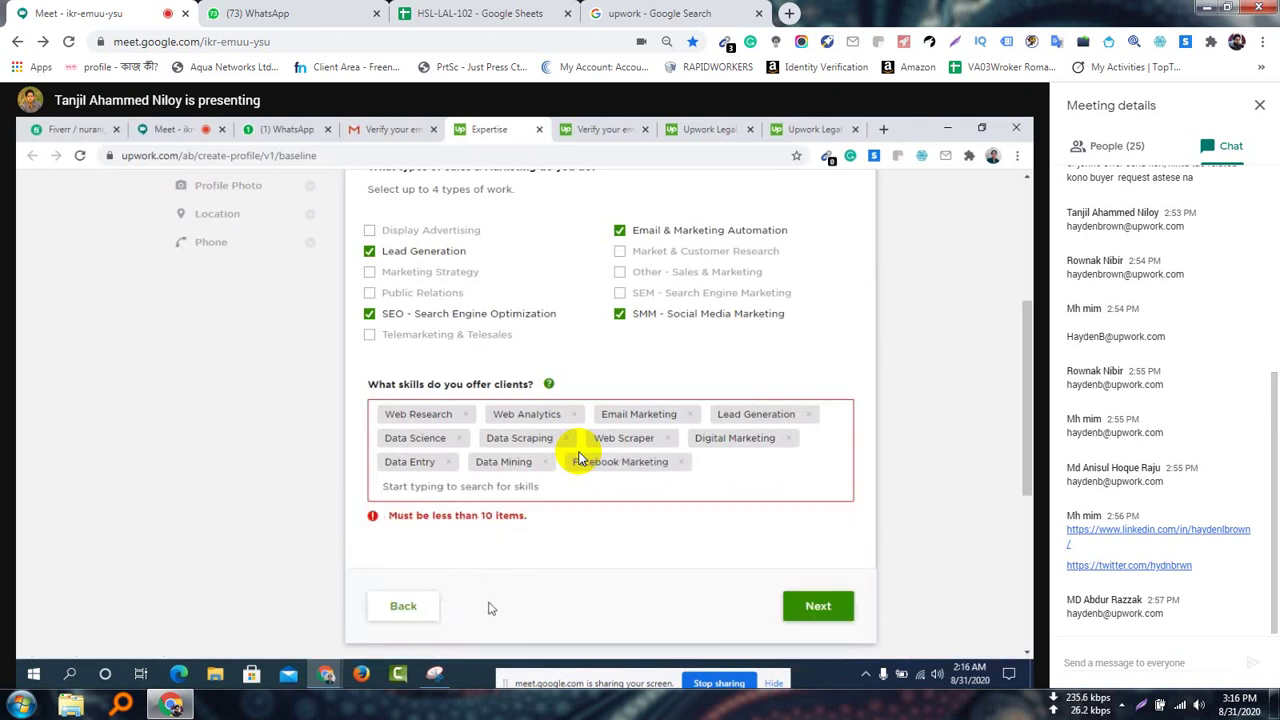
pyautogui.click(684, 470)
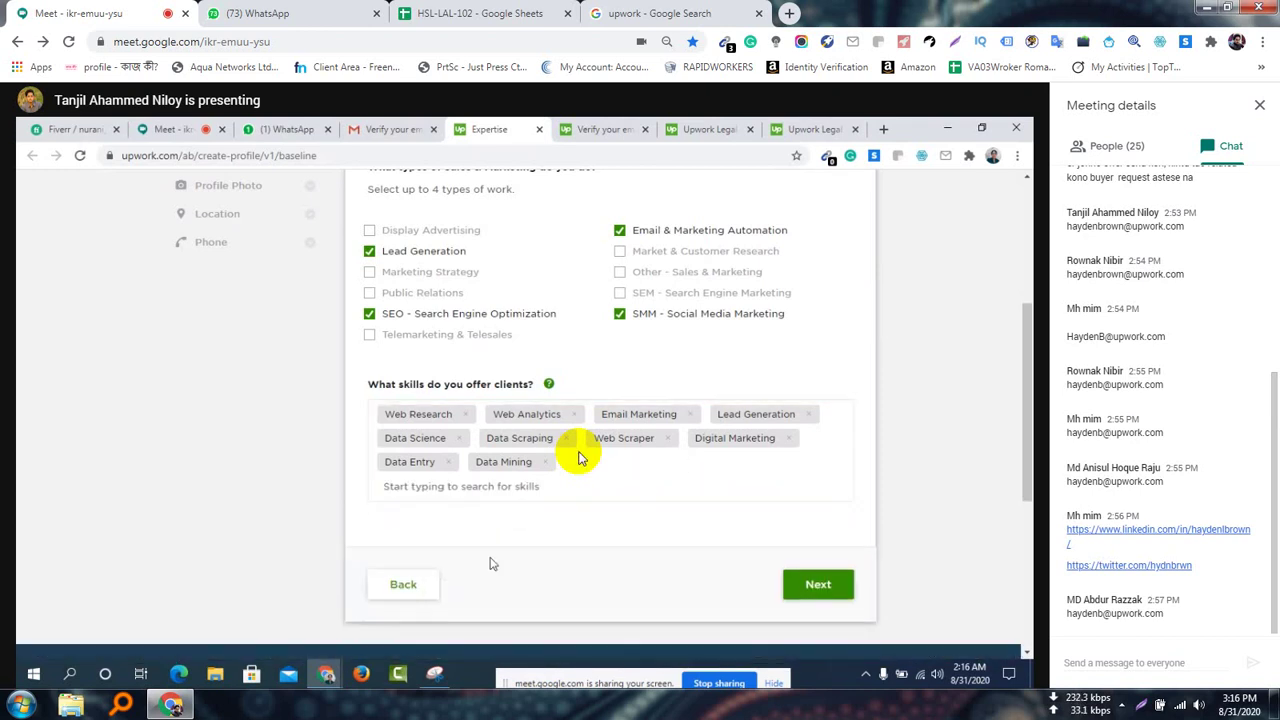
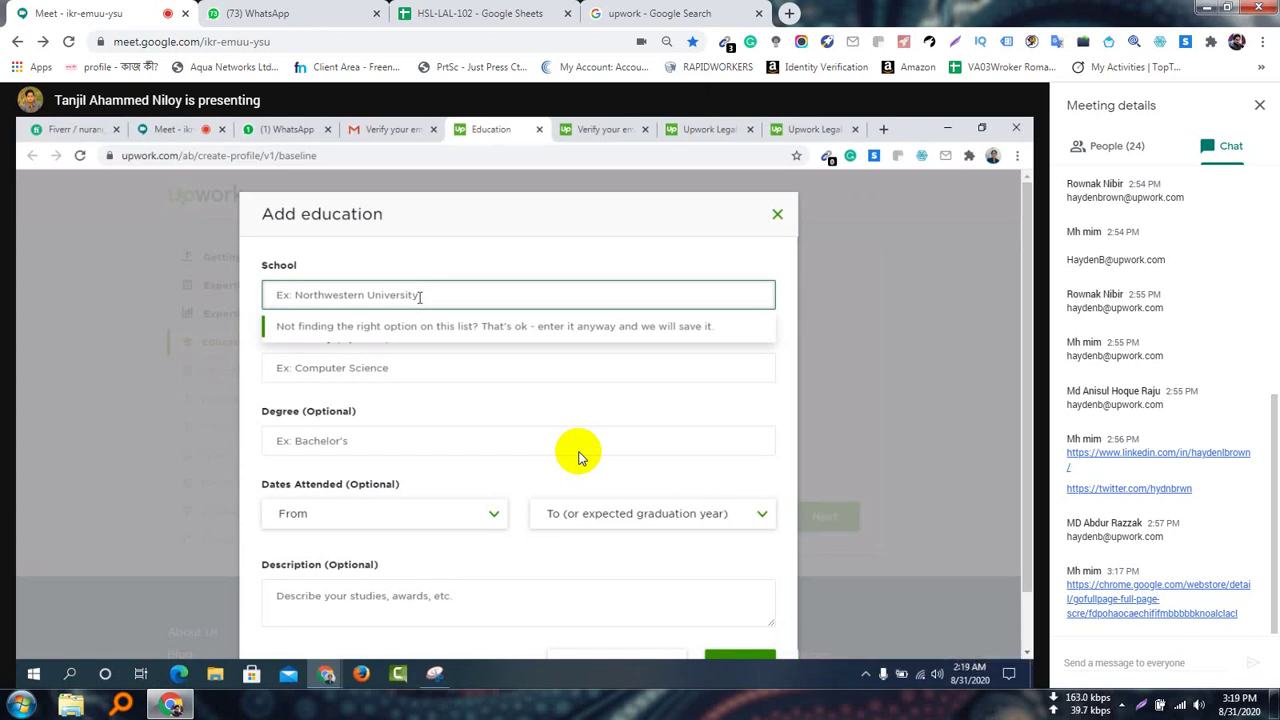
# Choose Bangladesh National University as the school in the Add education form
pyautogui.write('Nation')
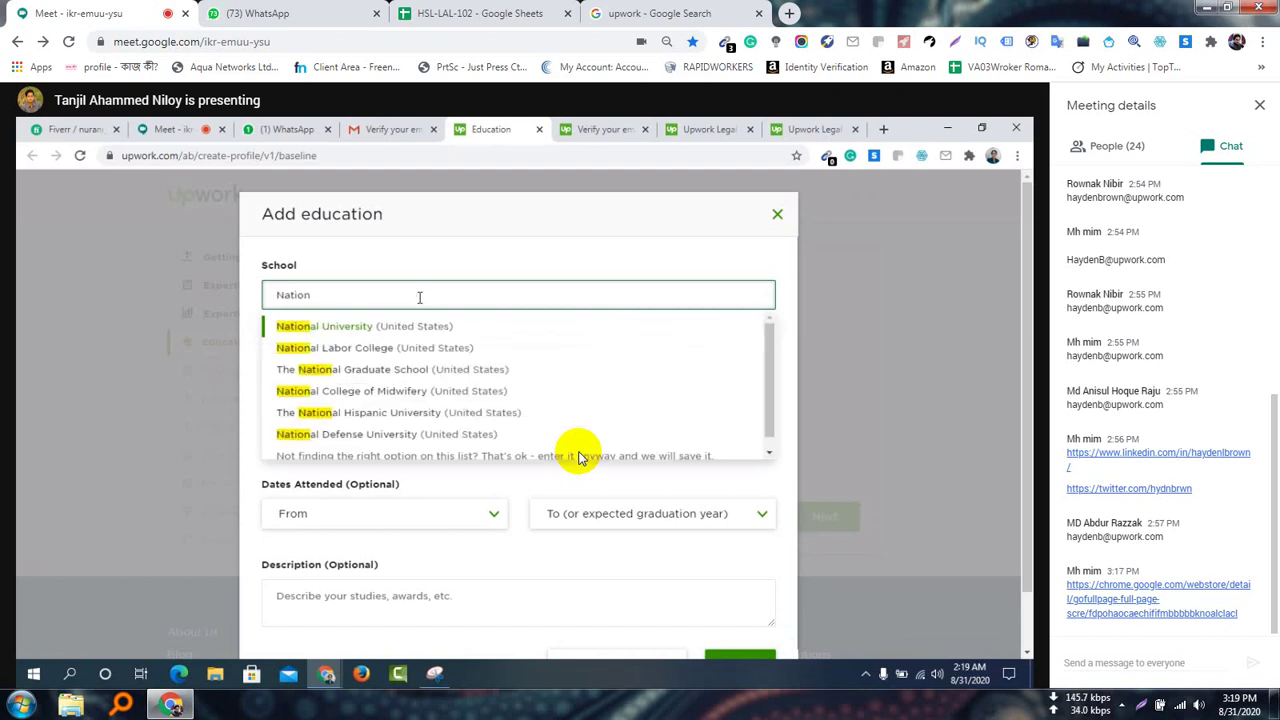
pyautogui.write('al')
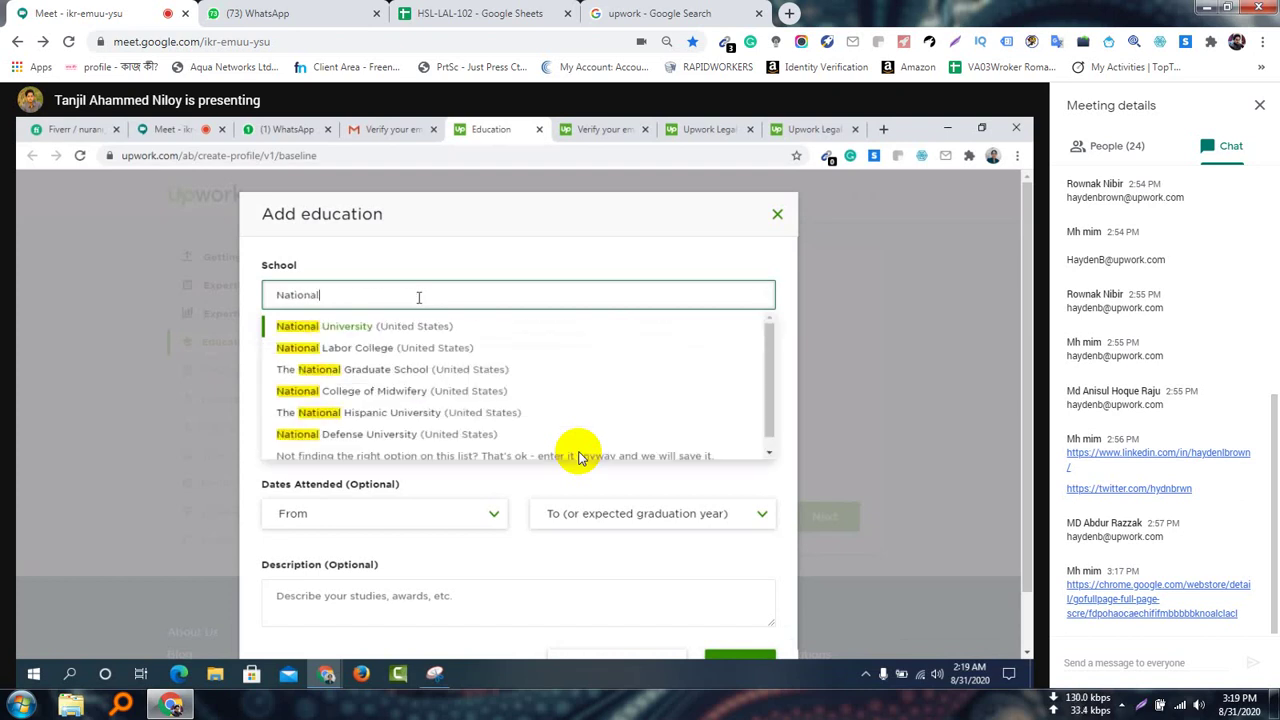
pyautogui.write(' Uni')
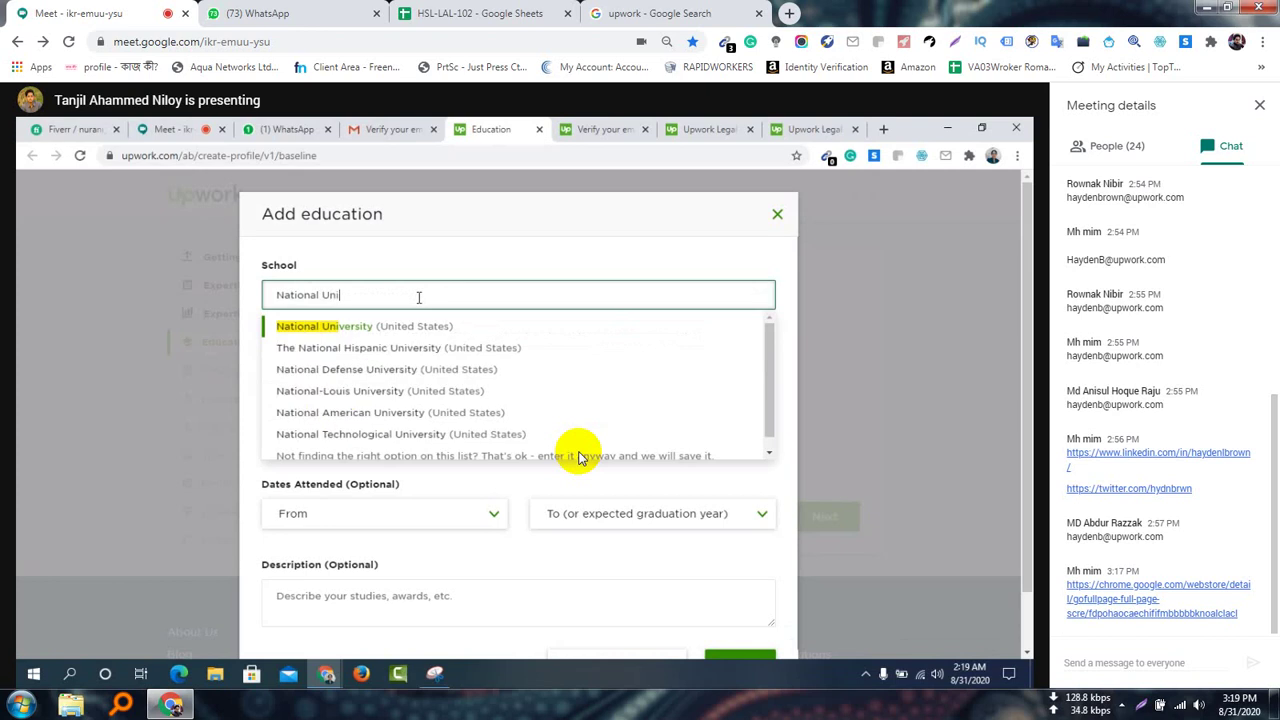
pyautogui.write('versity ')
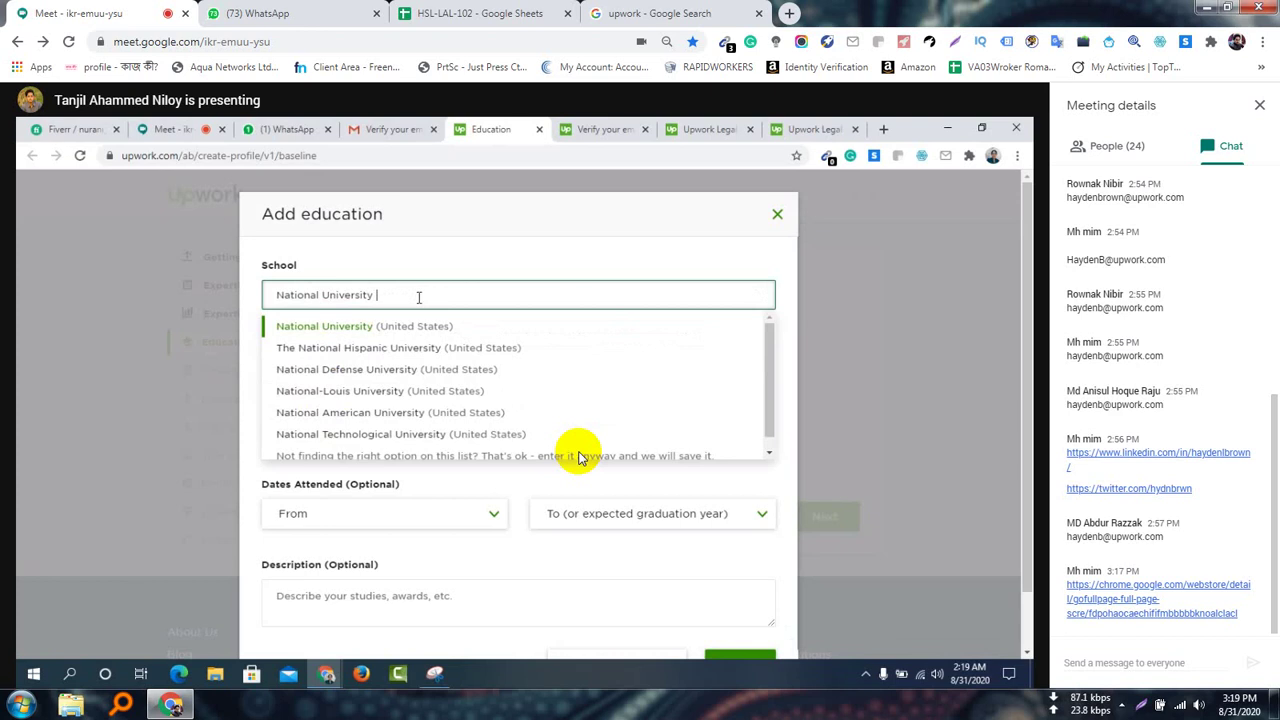
pyautogui.write('Banglades')
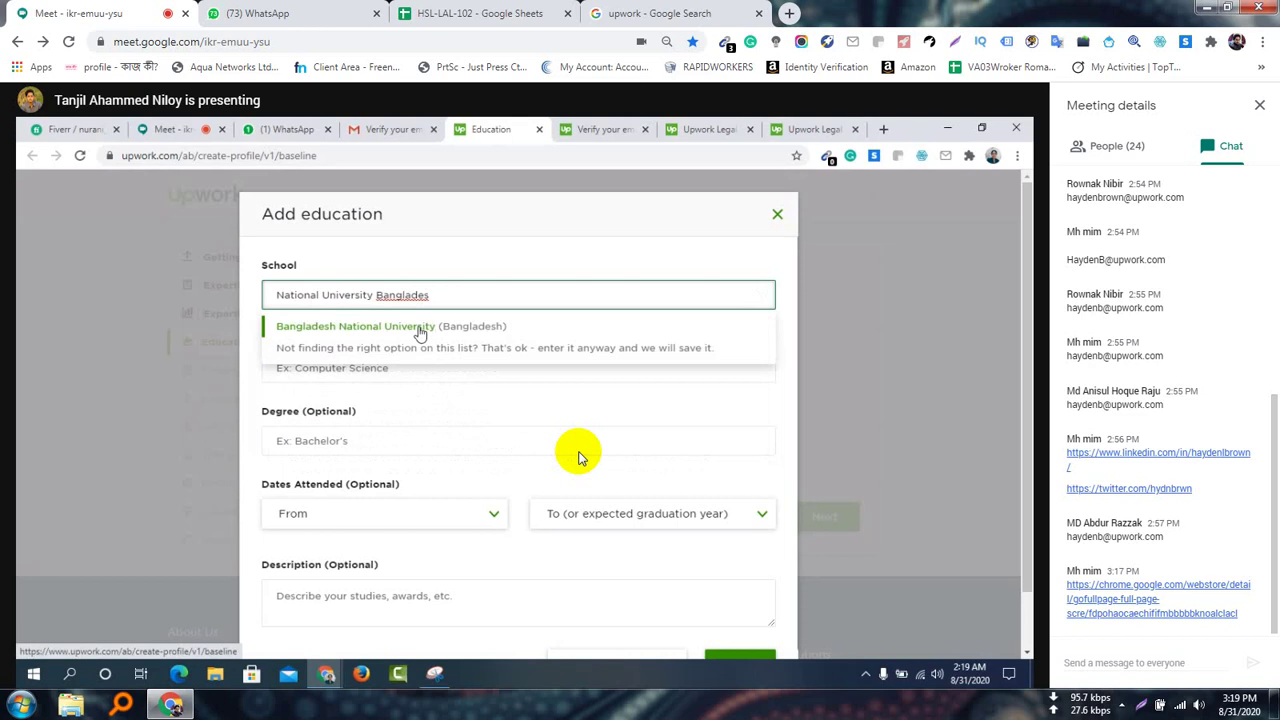
pyautogui.click(420, 330)
pyautogui.click(393, 367)
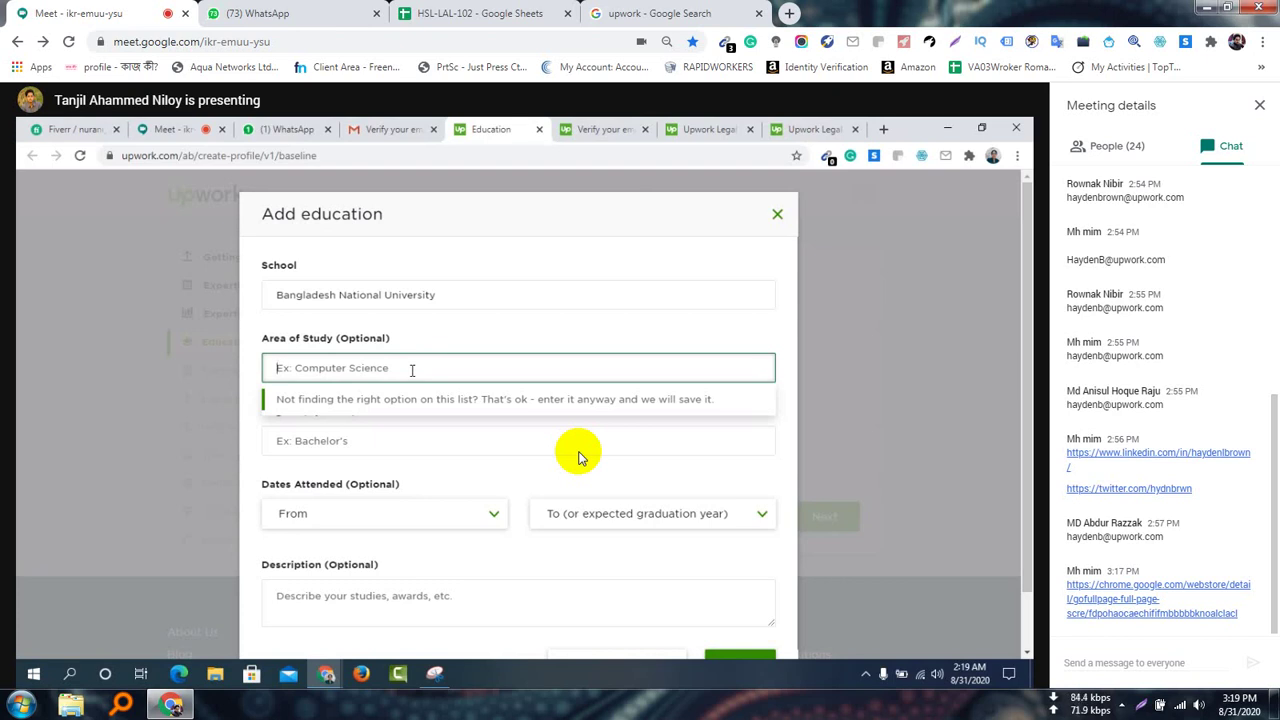
# Enter Political science as the area of study and Bachelor of Arts (BA) as the degree
pyautogui.write('Polit')
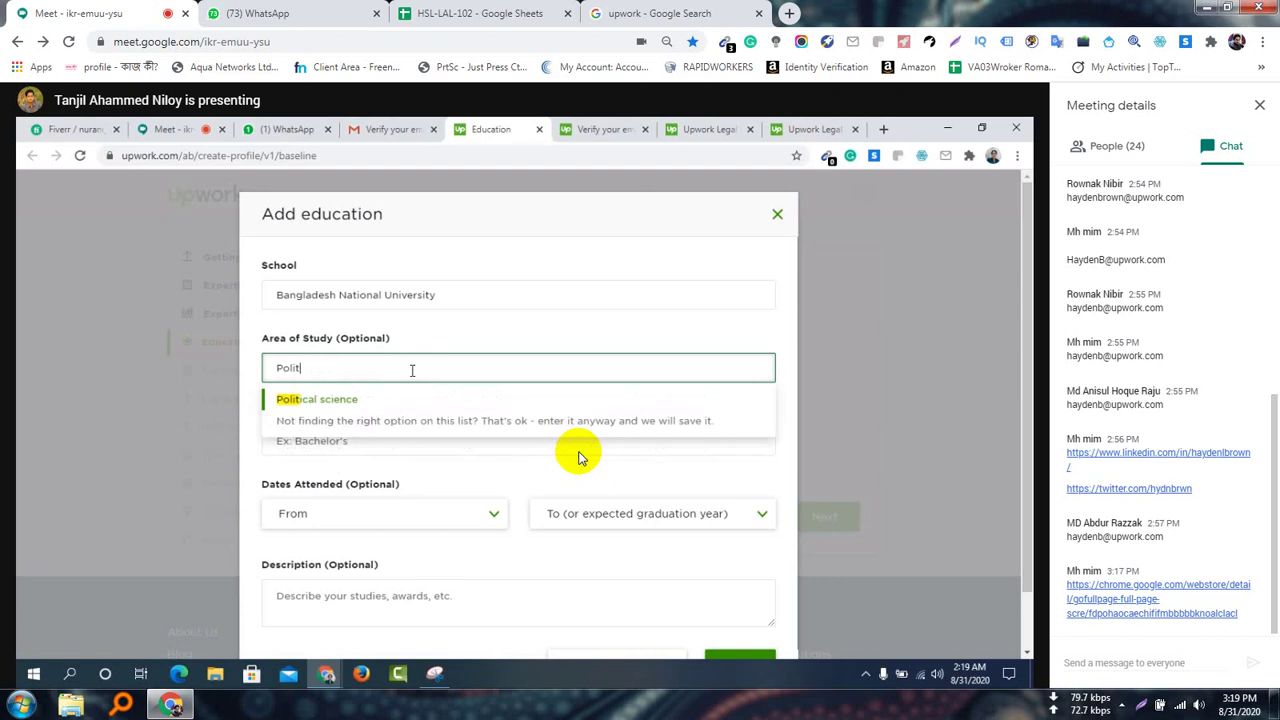
pyautogui.click(348, 404)
pyautogui.click(357, 436)
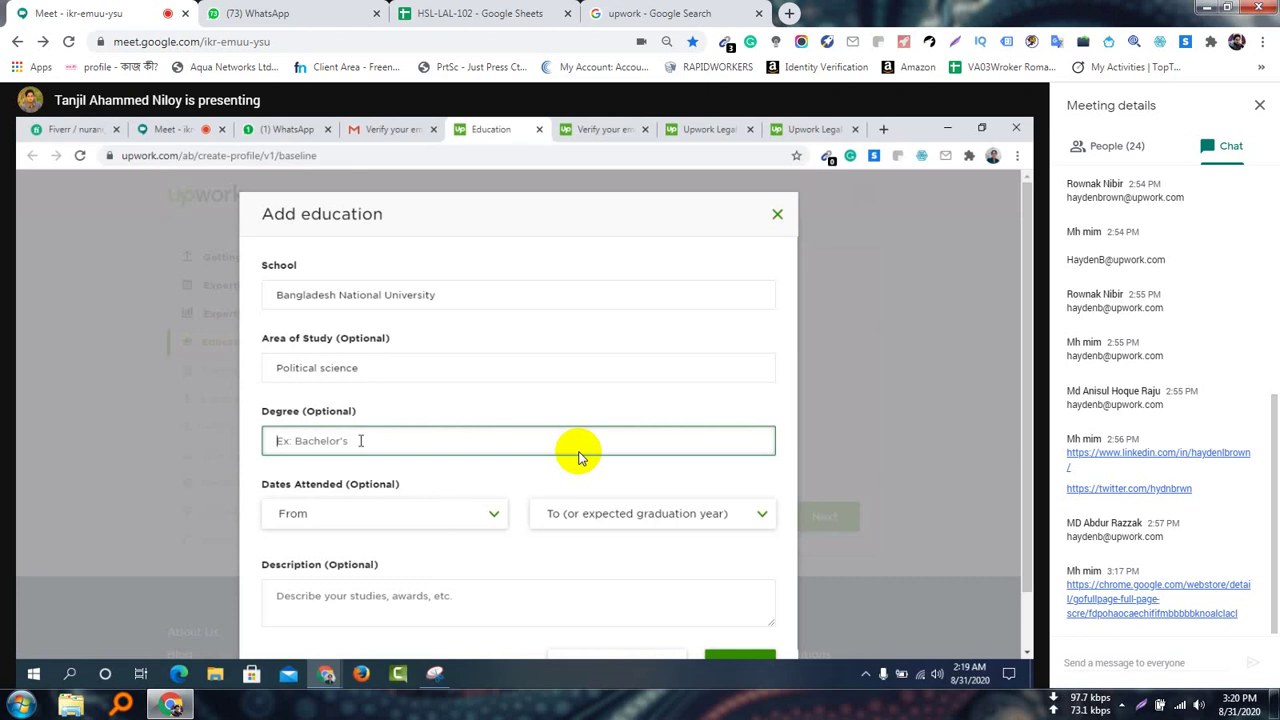
pyautogui.write('BA')
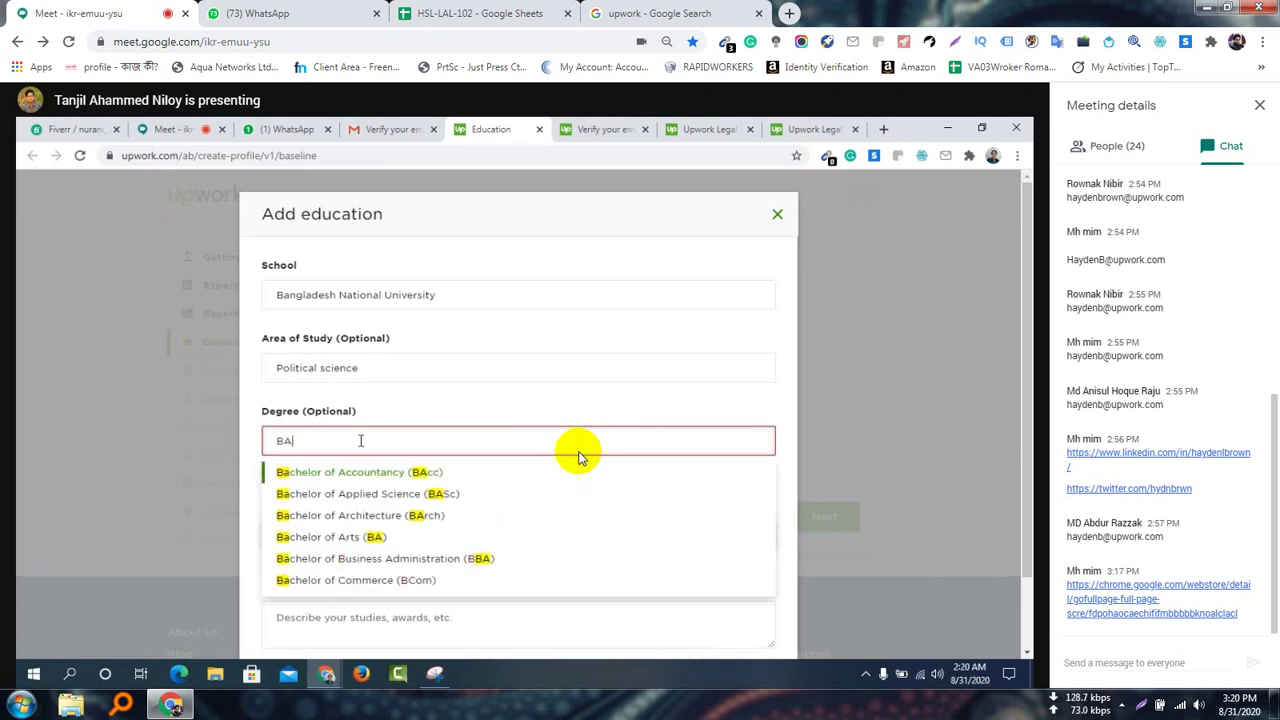
pyautogui.click(343, 539)
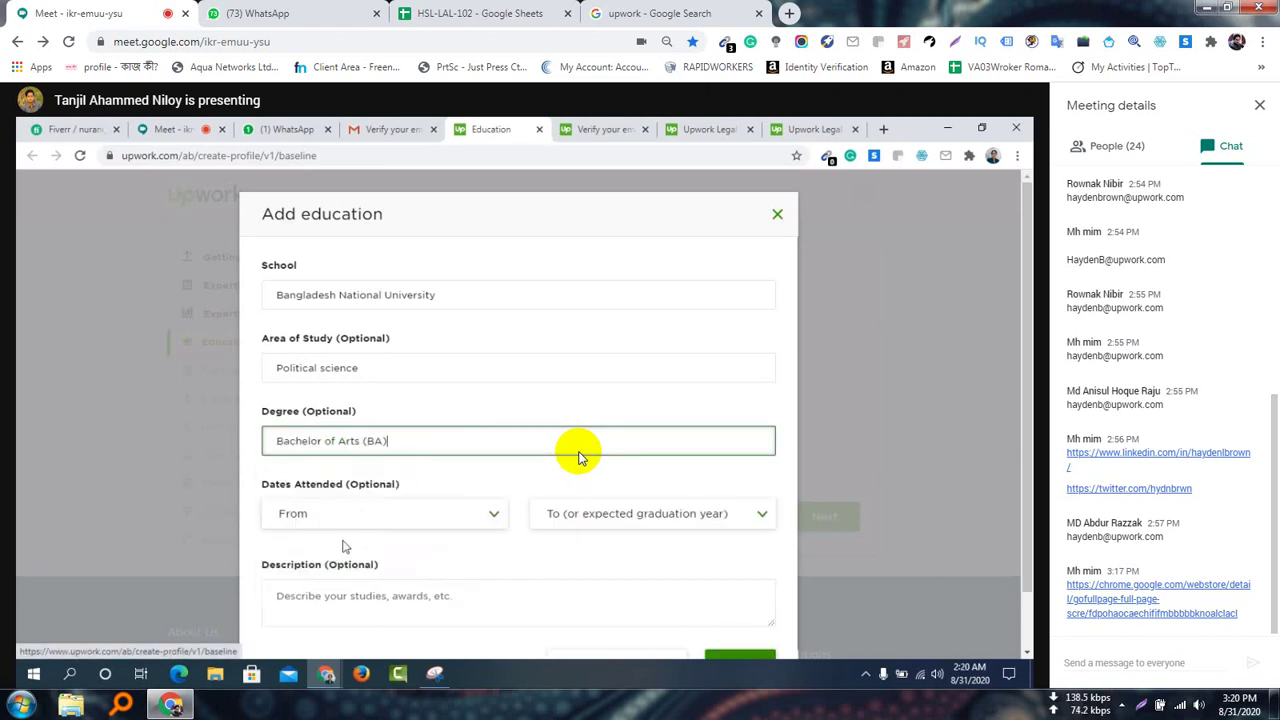
pyautogui.click(412, 521)
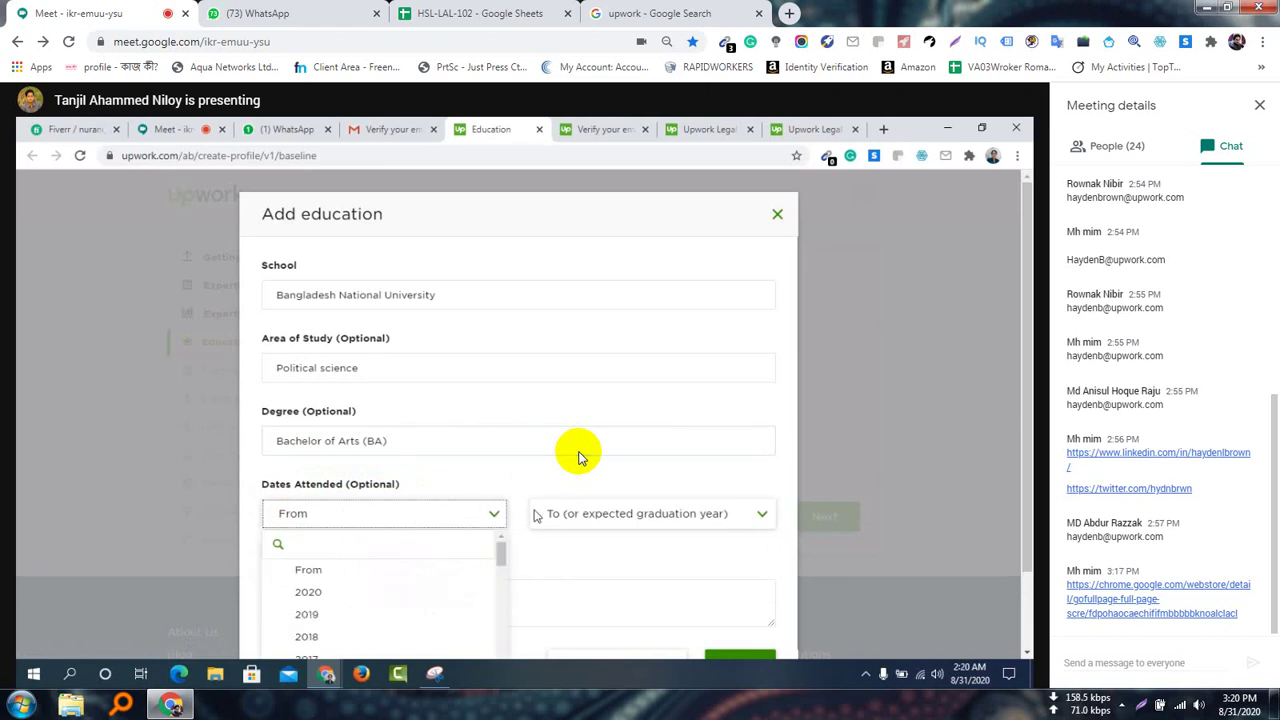
# Scroll down through the shared Add education form
pyautogui.scroll(-1, 527, 514)
pyautogui.scroll(-1, 527, 514)
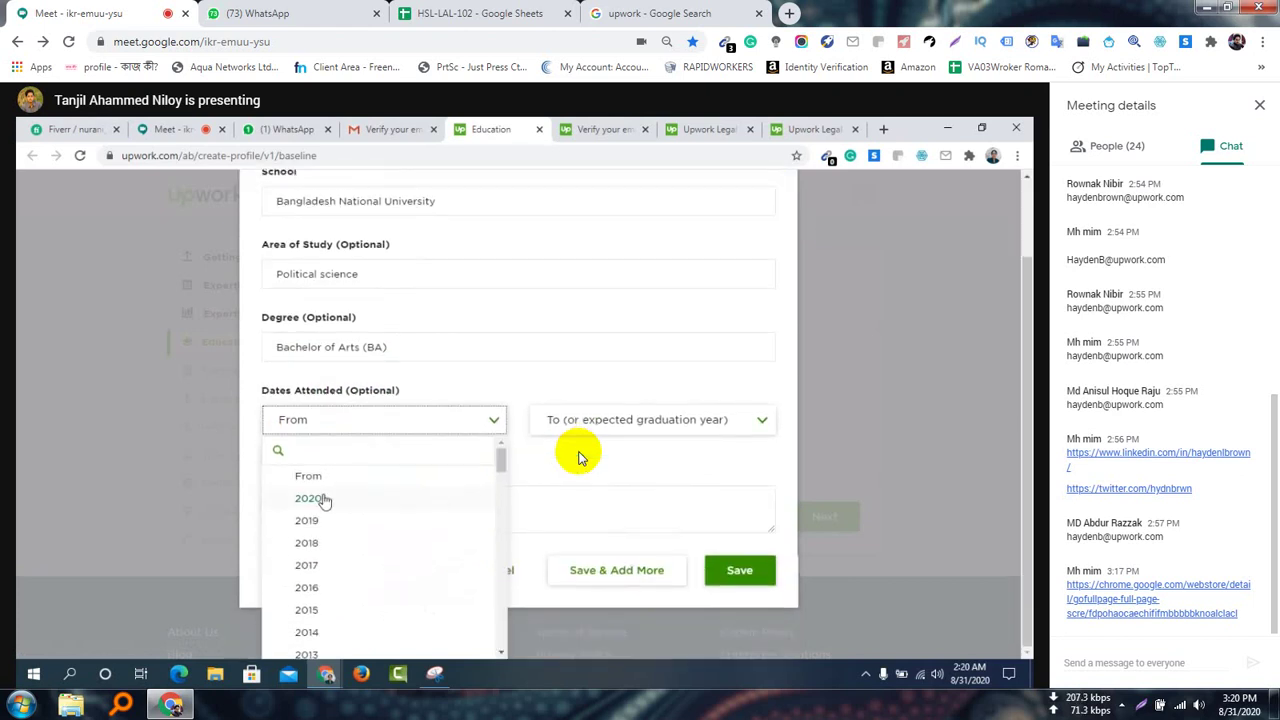
pyautogui.scroll(-4, 352, 530)
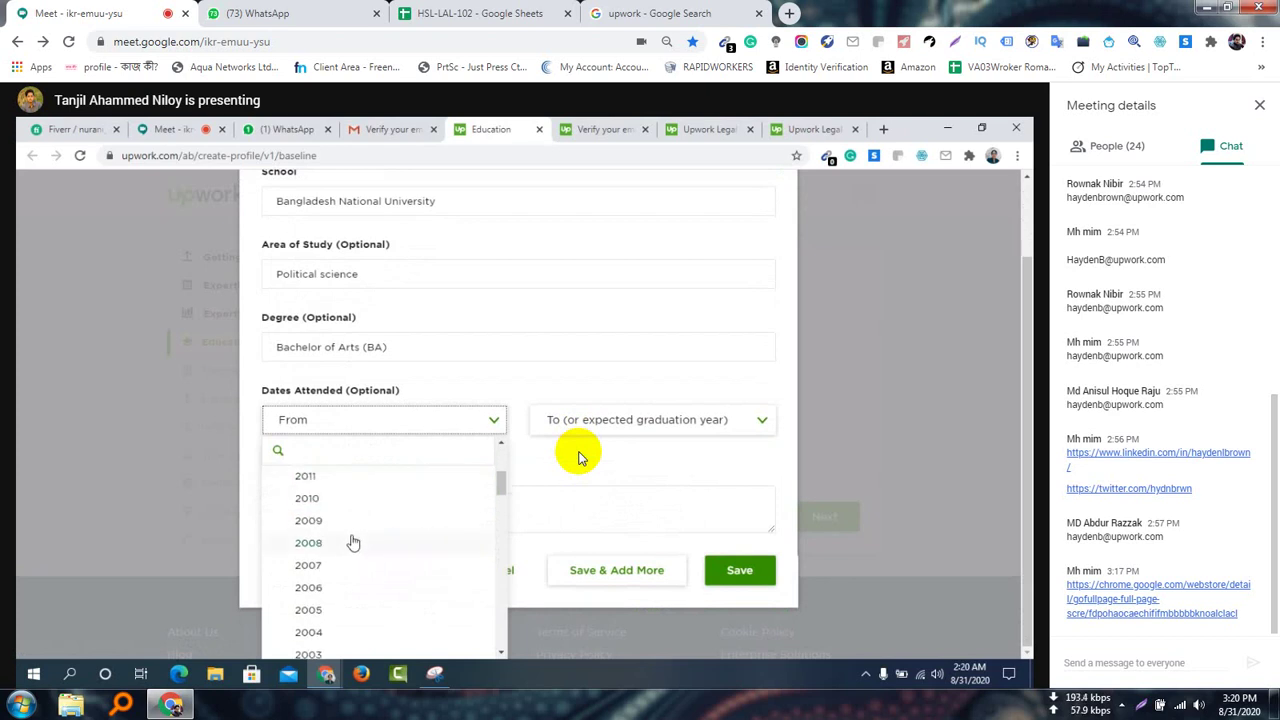
pyautogui.scroll(-1, 343, 590)
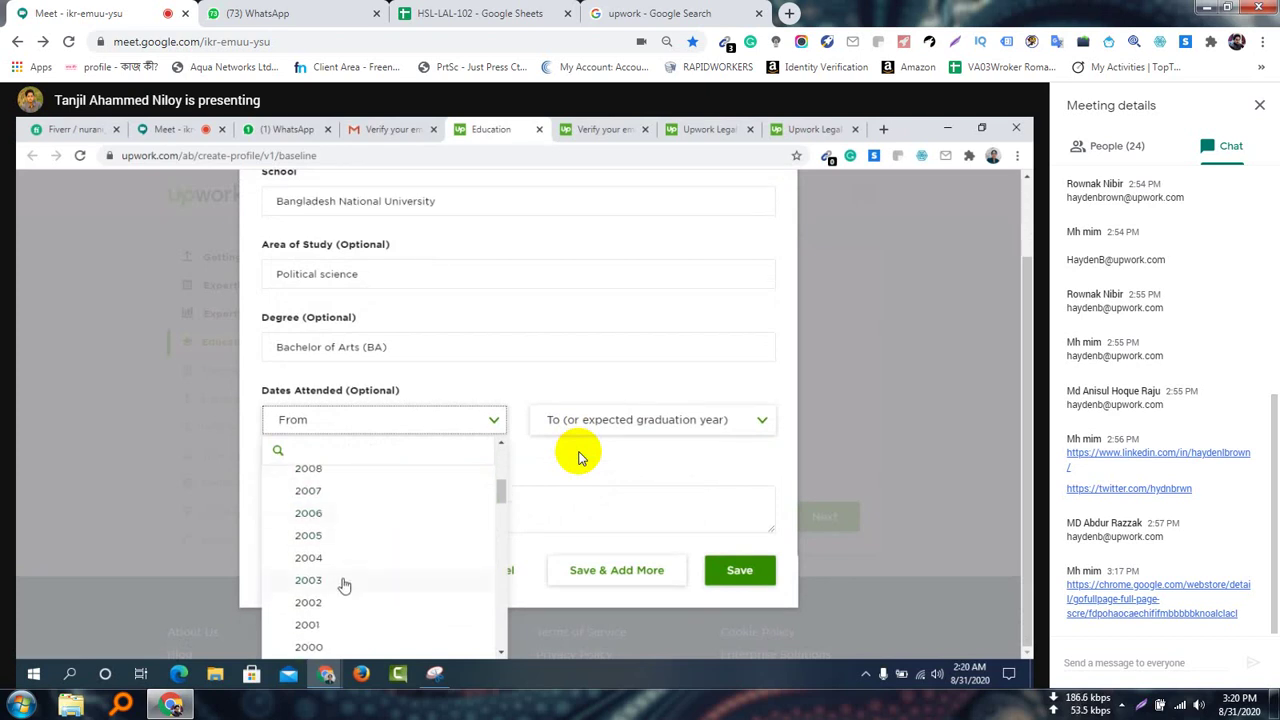
pyautogui.scroll(-2, 344, 587)
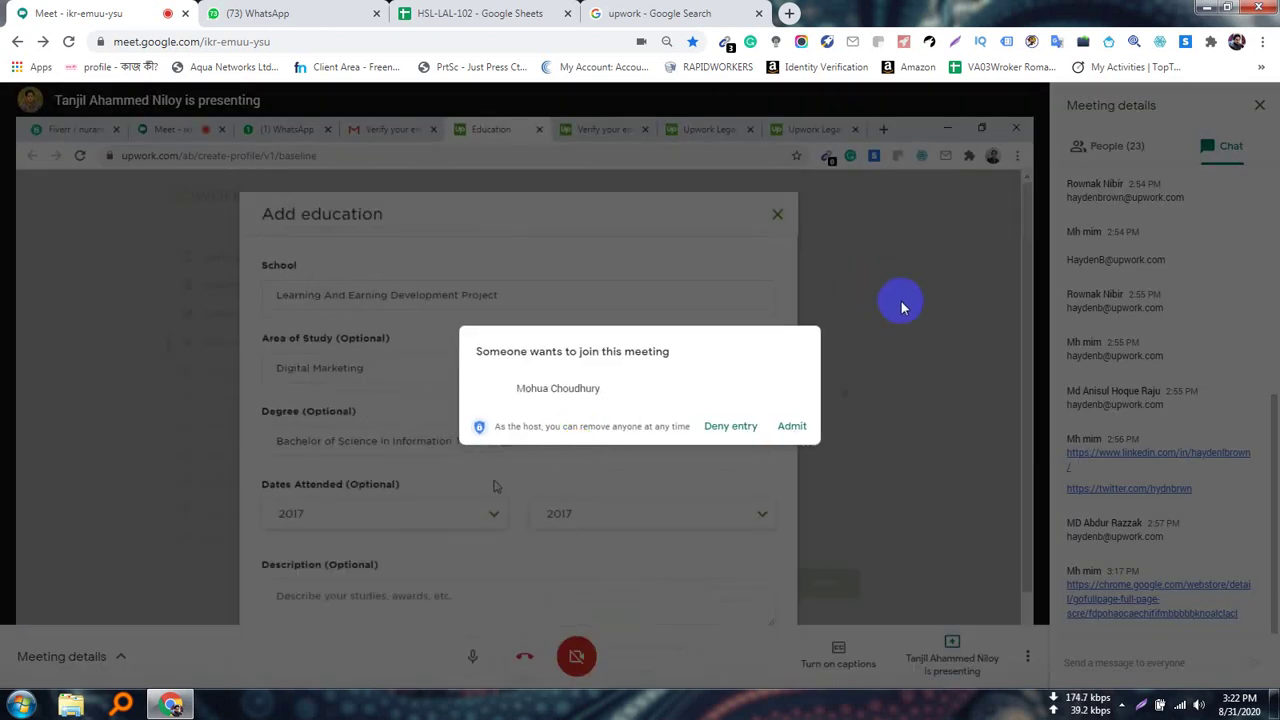
# Admit the waiting participant into the call
pyautogui.click(806, 430)
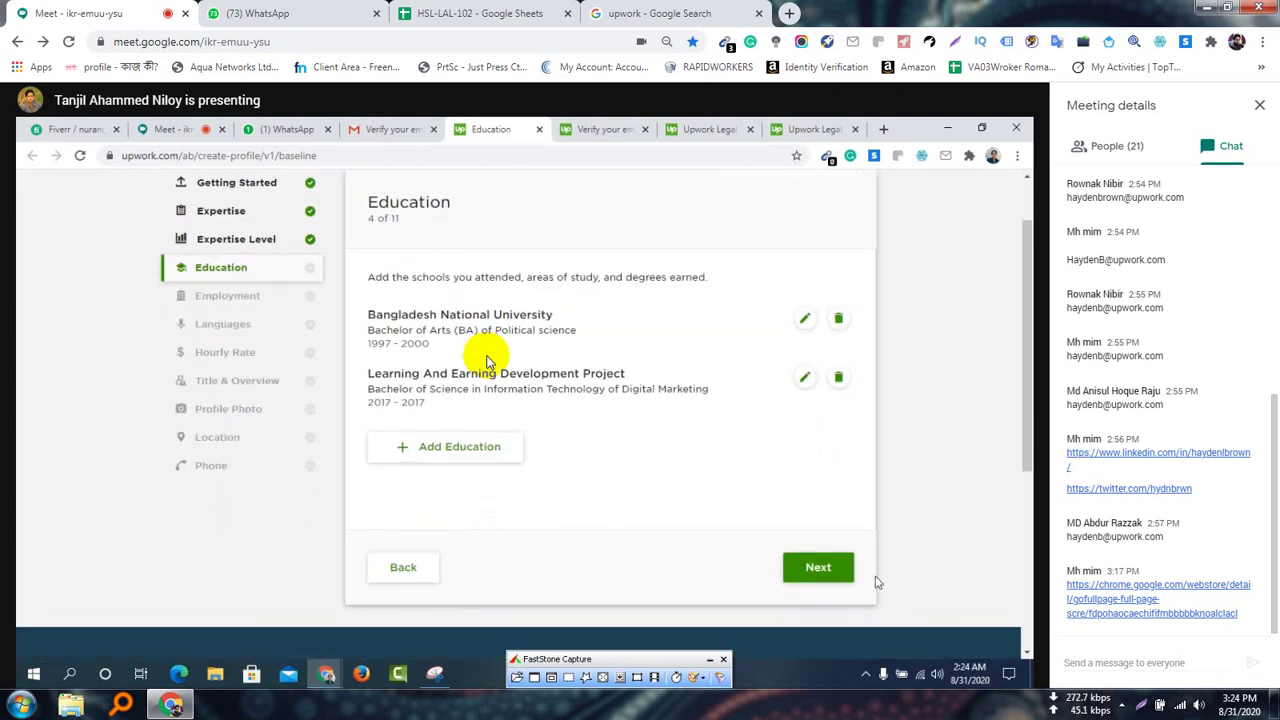
# Advance the shared Upwork profile from Education to the Employment step
pyautogui.click(818, 569)
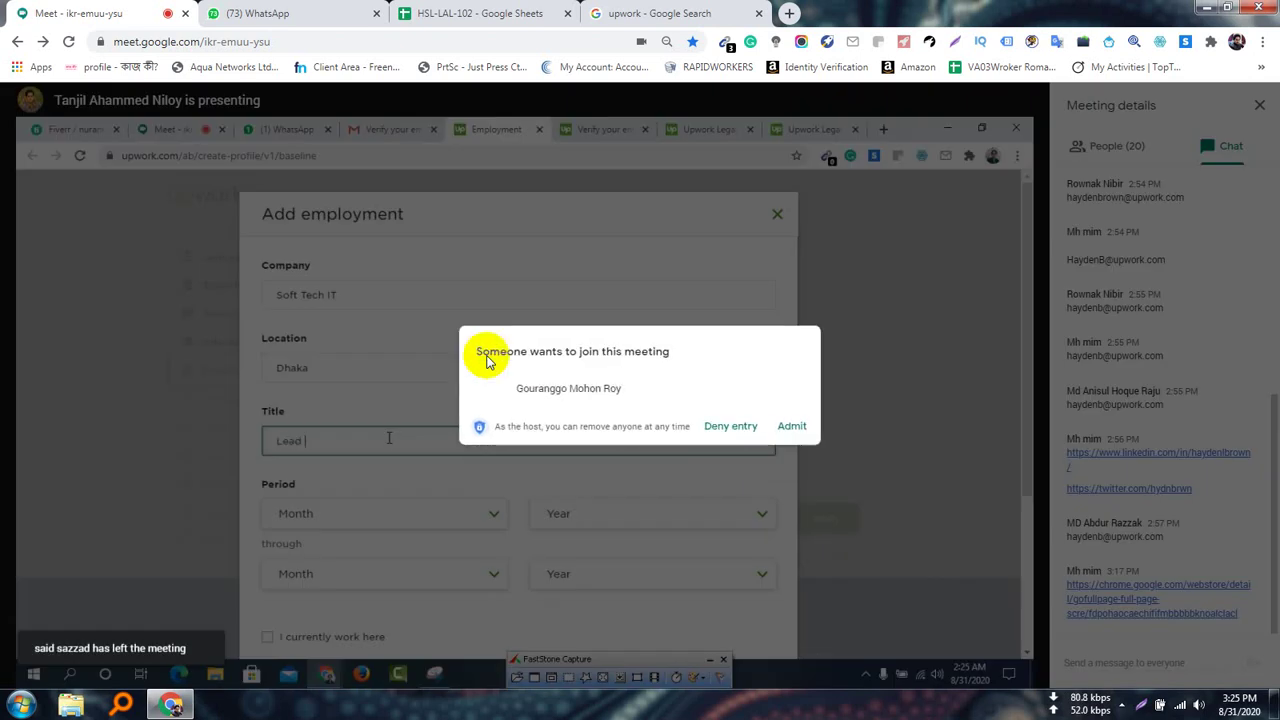
# Admit the second waiting participant into the meeting
pyautogui.click(790, 426)
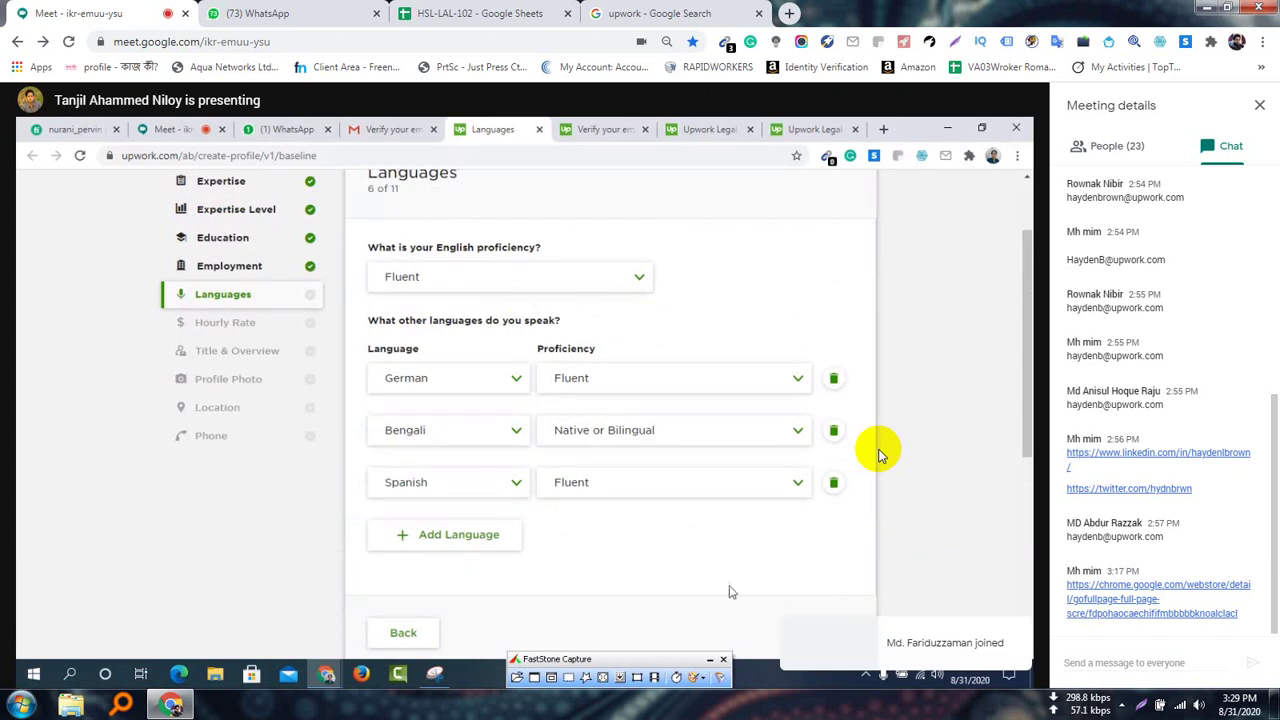
# Add another language row on the Languages step and open its language list
pyautogui.scroll(-2, 723, 417)
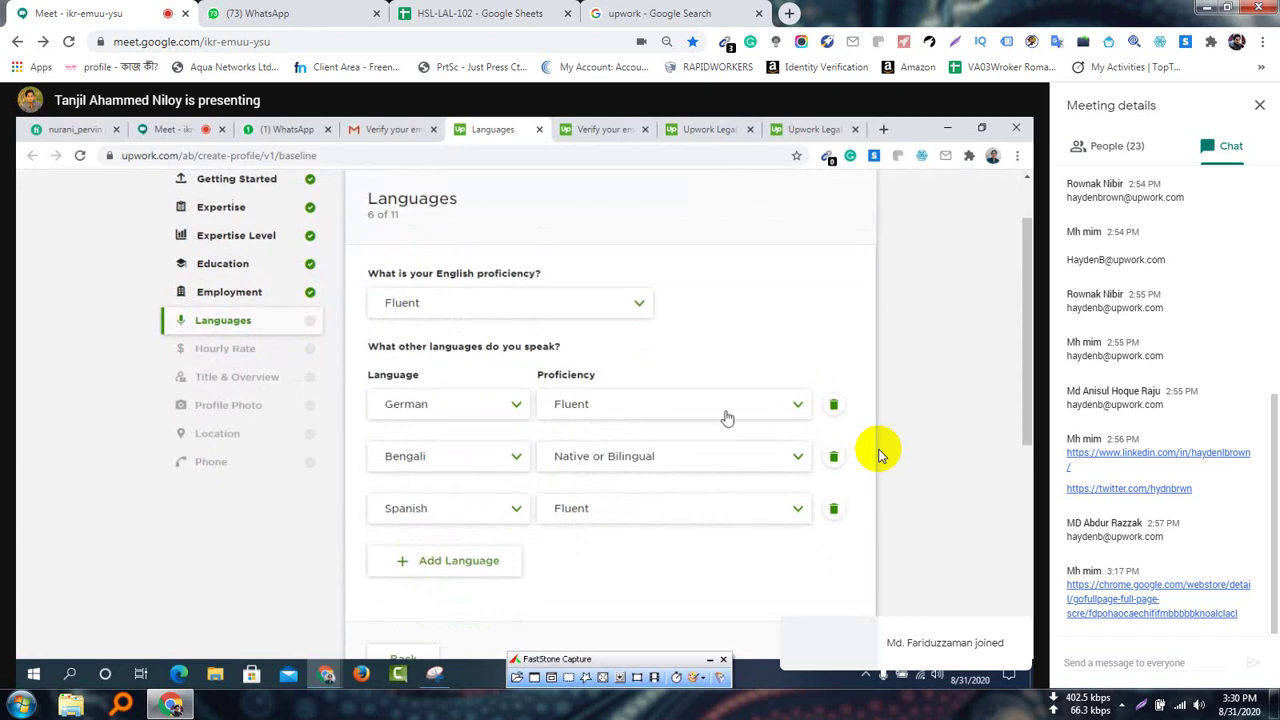
pyautogui.click(486, 531)
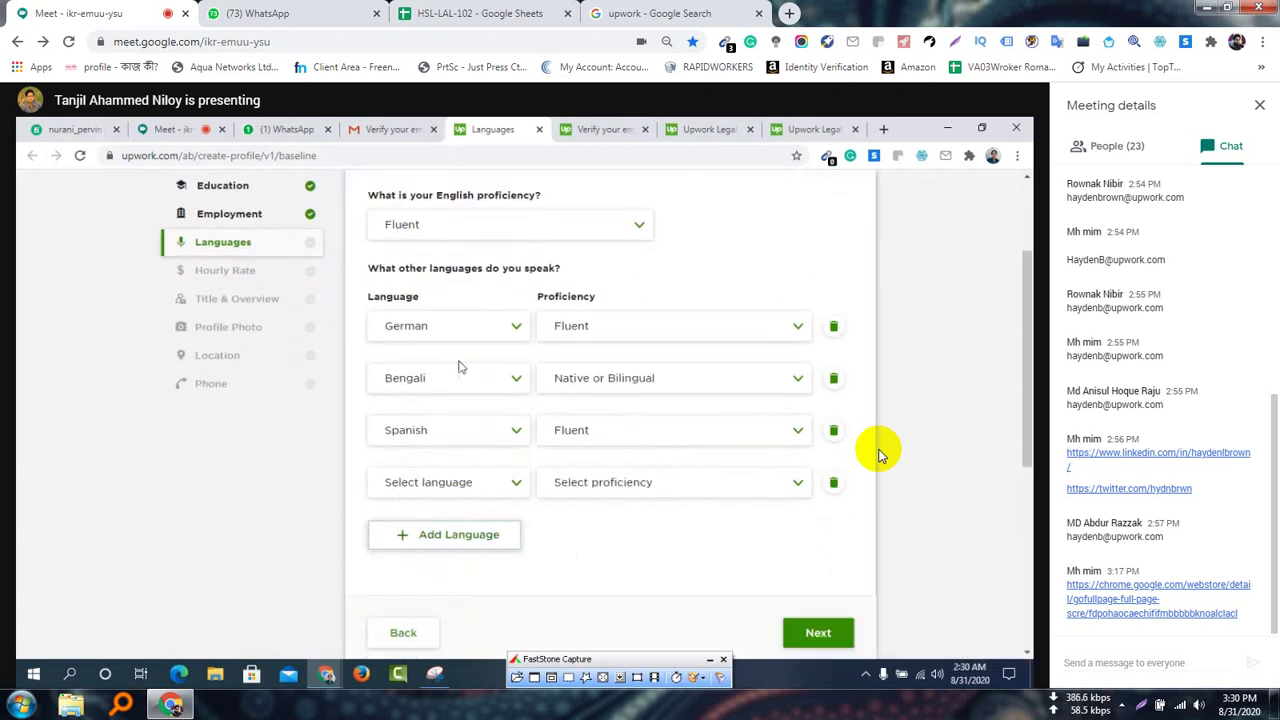
pyautogui.click(460, 484)
pyautogui.scroll(-5, 452, 560)
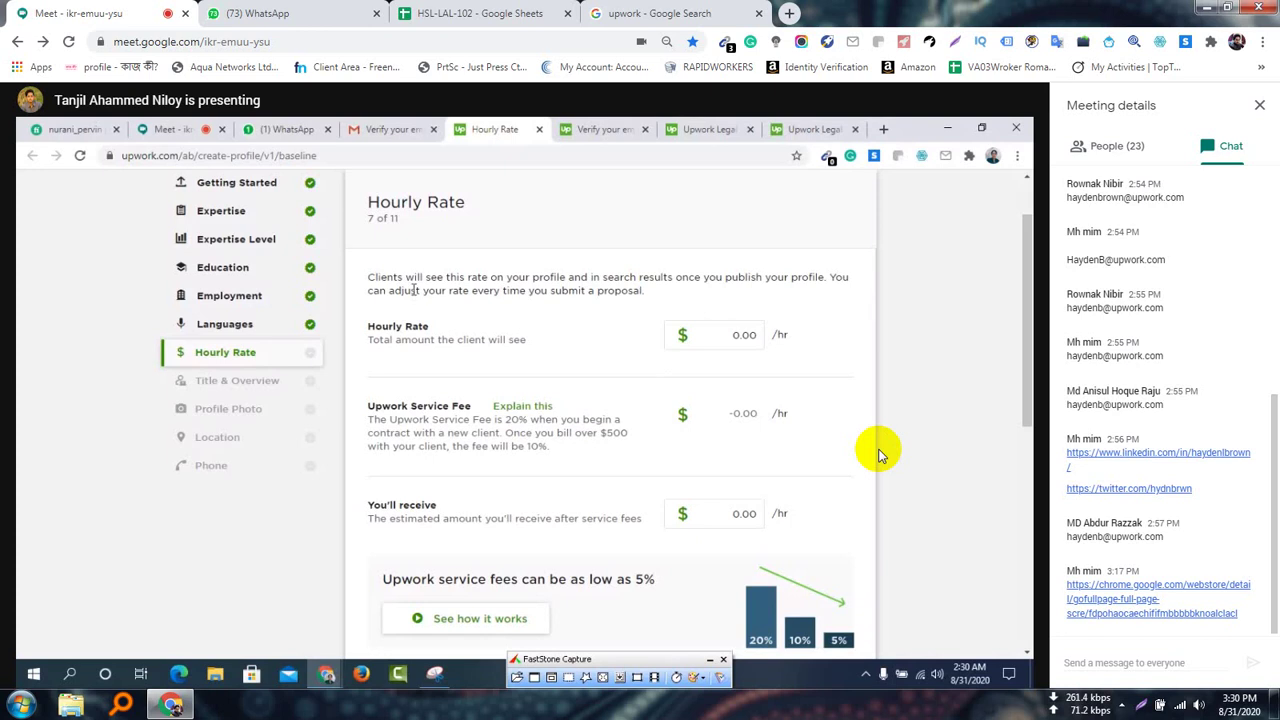
# Highlight the explanation text about the hourly rate on the shared page
pyautogui.moveTo(368, 276); pyautogui.dragTo(650, 298)
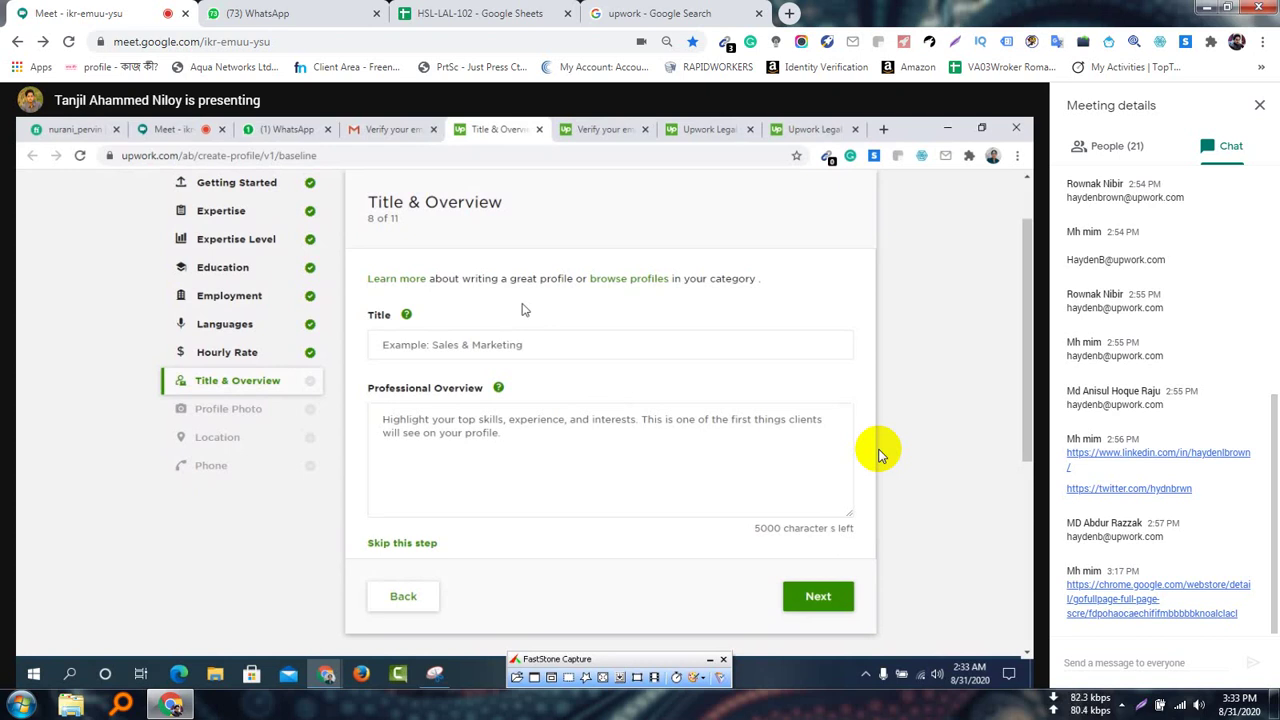
# Enter 'Lead Generation' as the profile title and mute the microphone
pyautogui.click(514, 344)
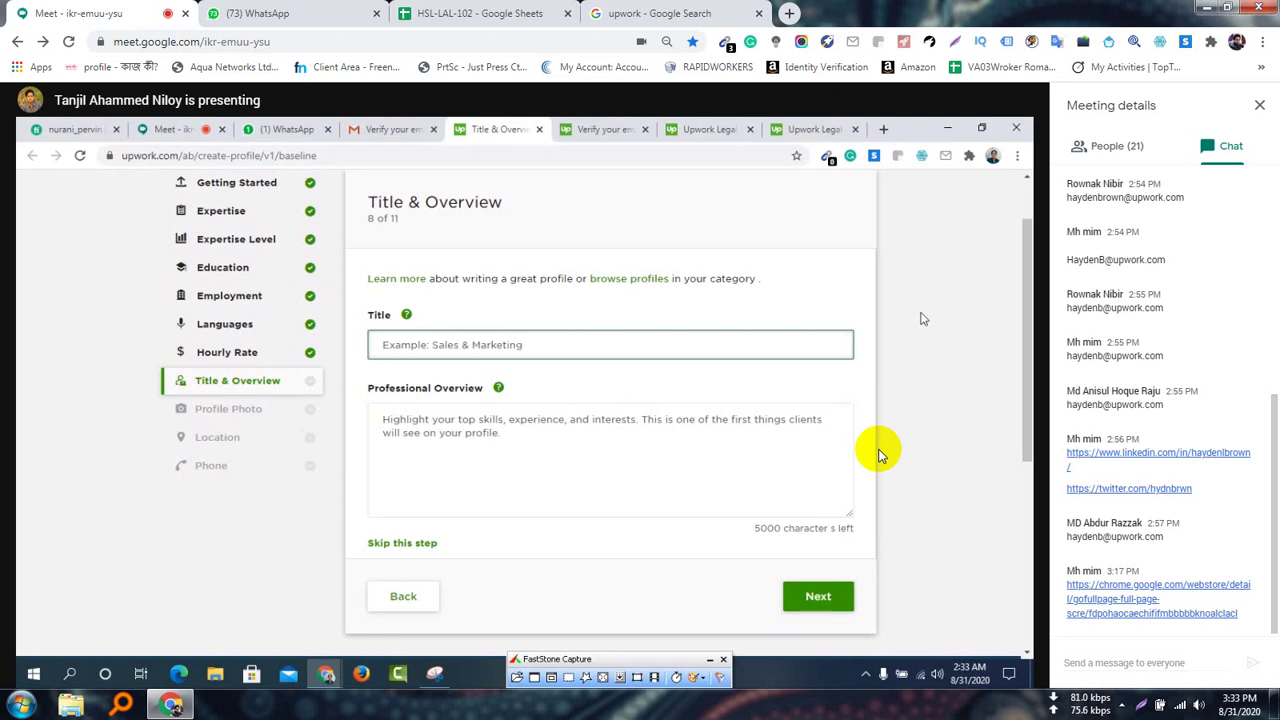
pyautogui.write('L')
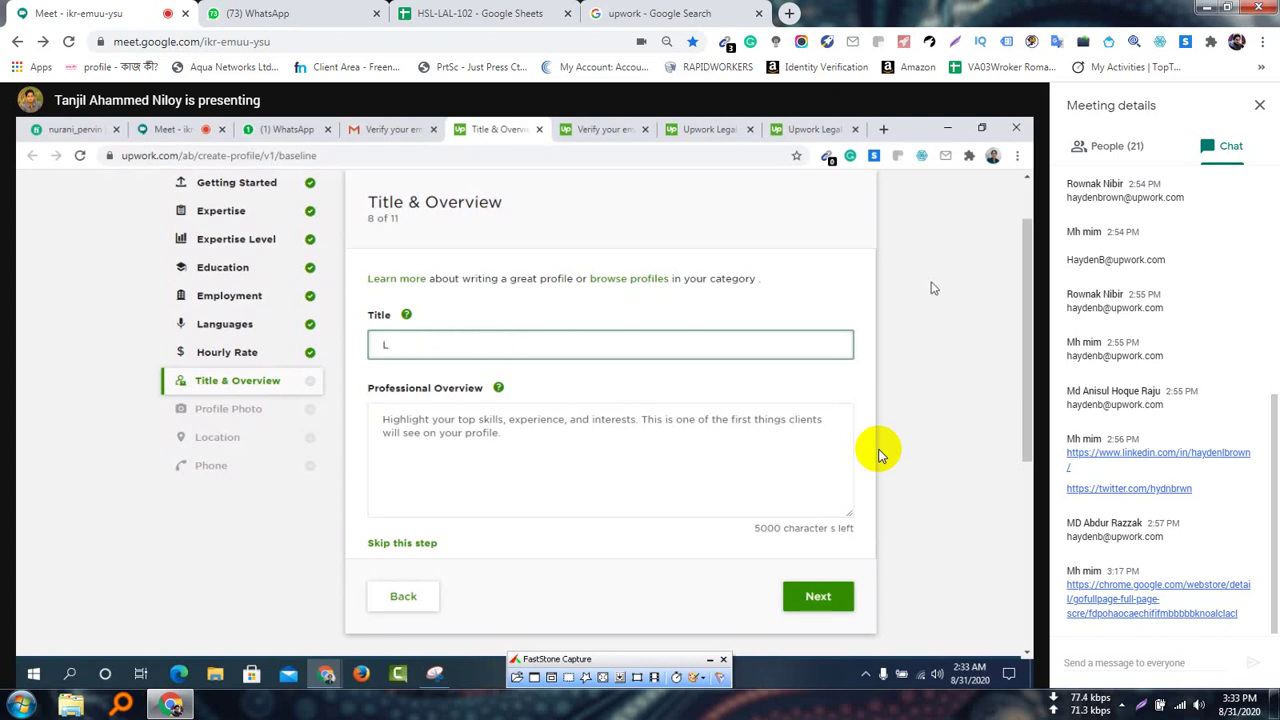
pyautogui.write('ead Generation')
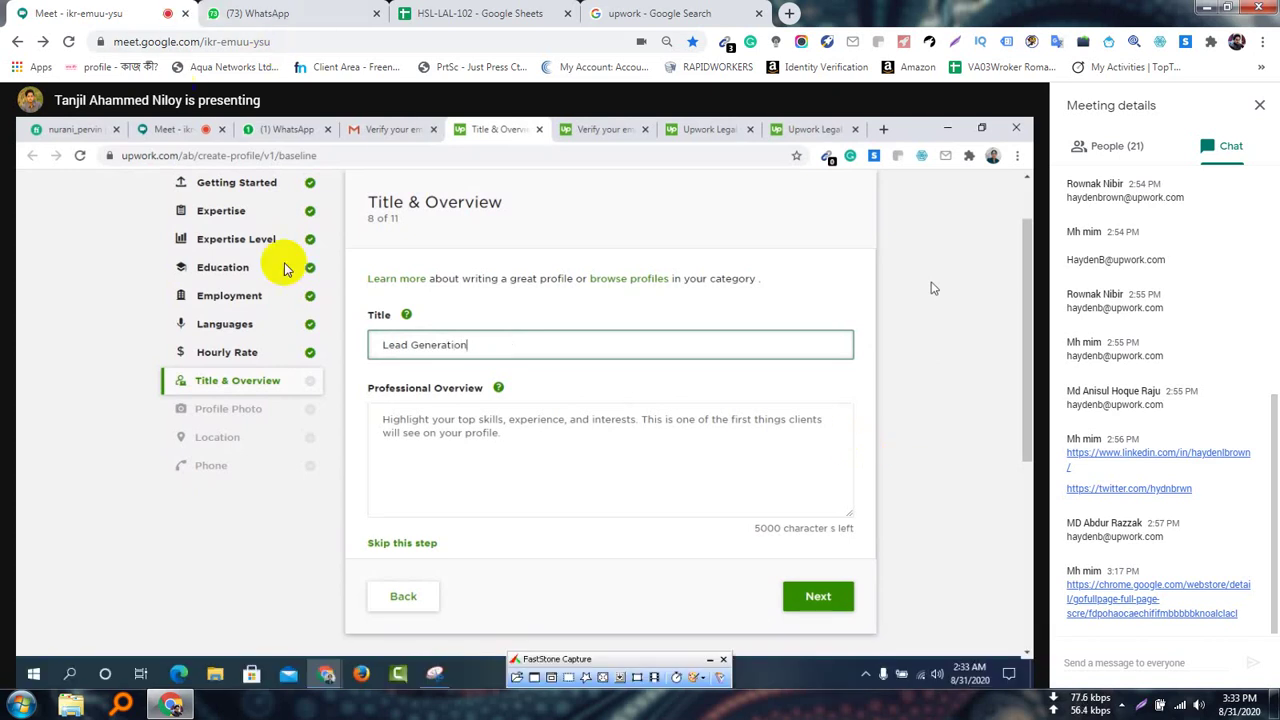
pyautogui.click(474, 662)
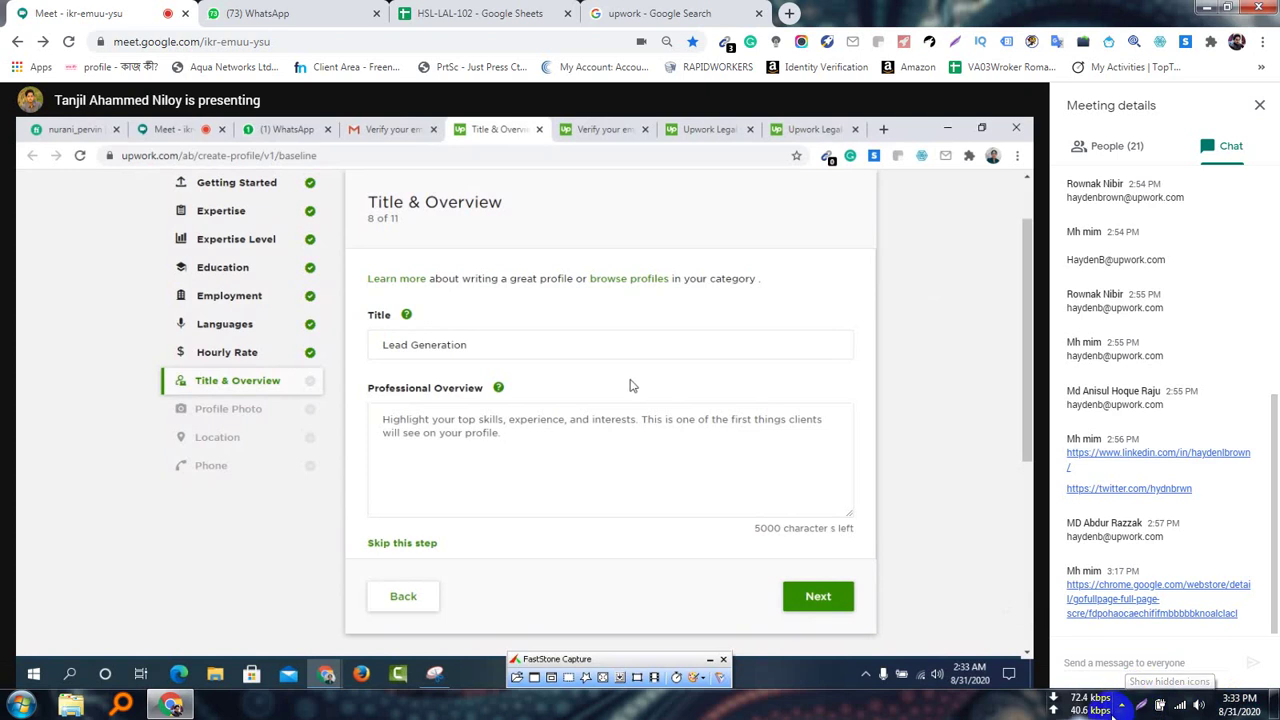
pyautogui.click(1124, 706)
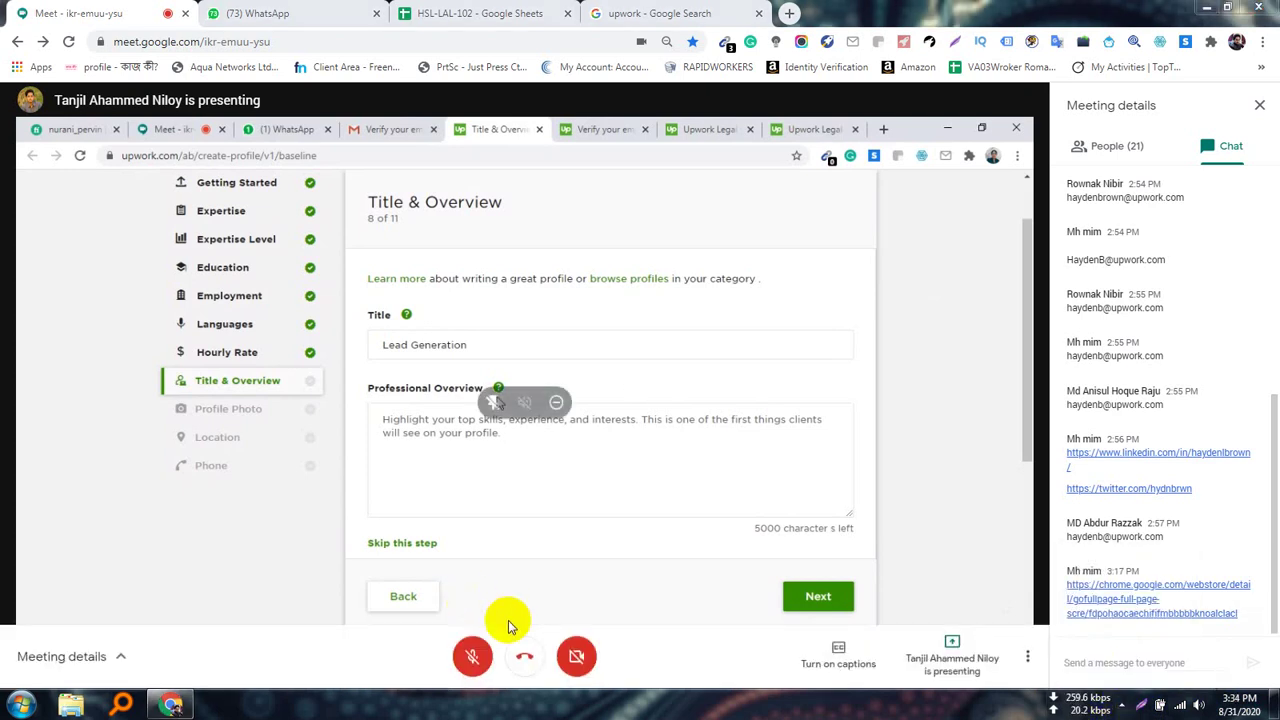
# Turn the presenter's microphone back on
pyautogui.click(473, 655)
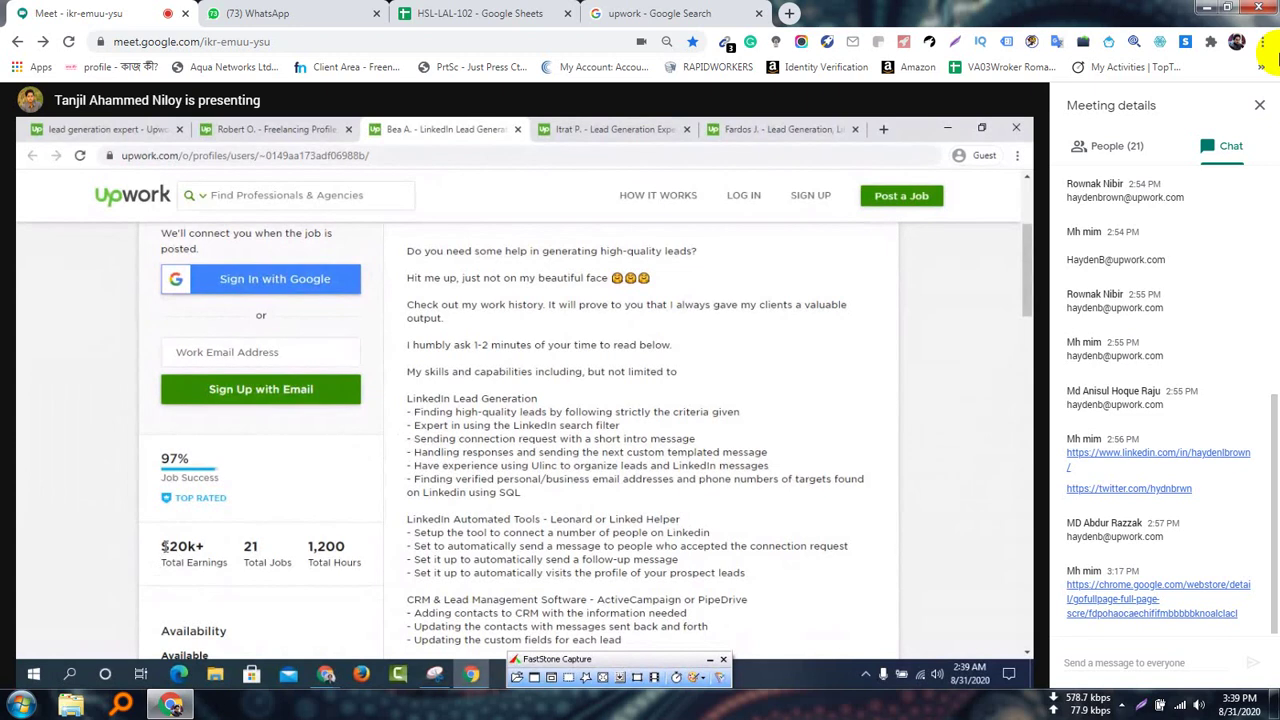
pyautogui.tripleClick(167, 550)
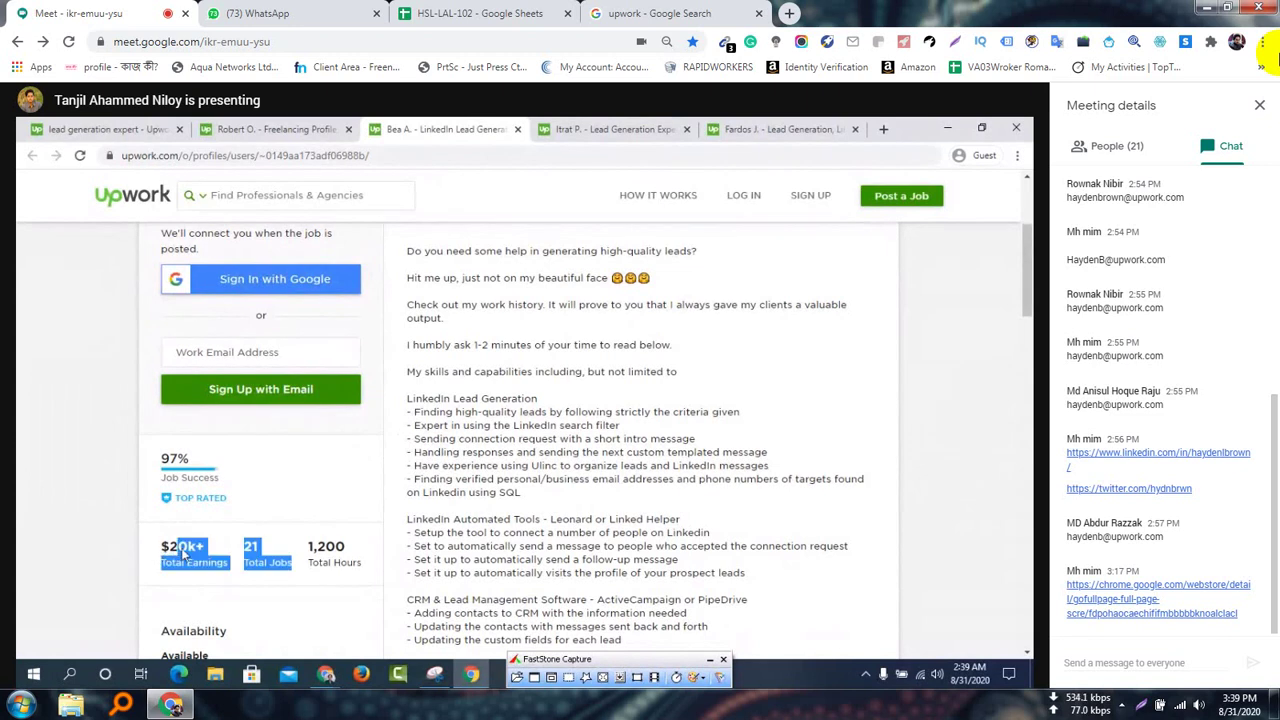
pyautogui.moveTo(167, 550); pyautogui.dragTo(117, 521)
pyautogui.click(812, 558)
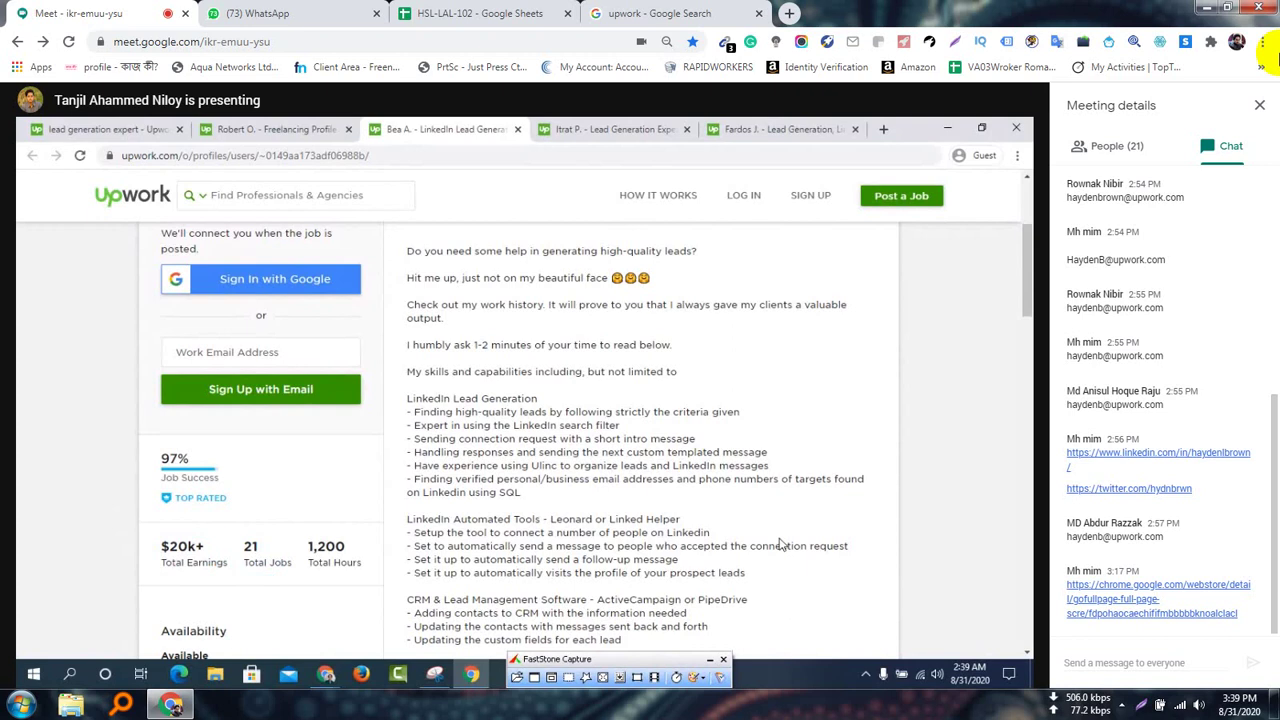
pyautogui.scroll(-1, 782, 545)
pyautogui.scroll(1, 782, 545)
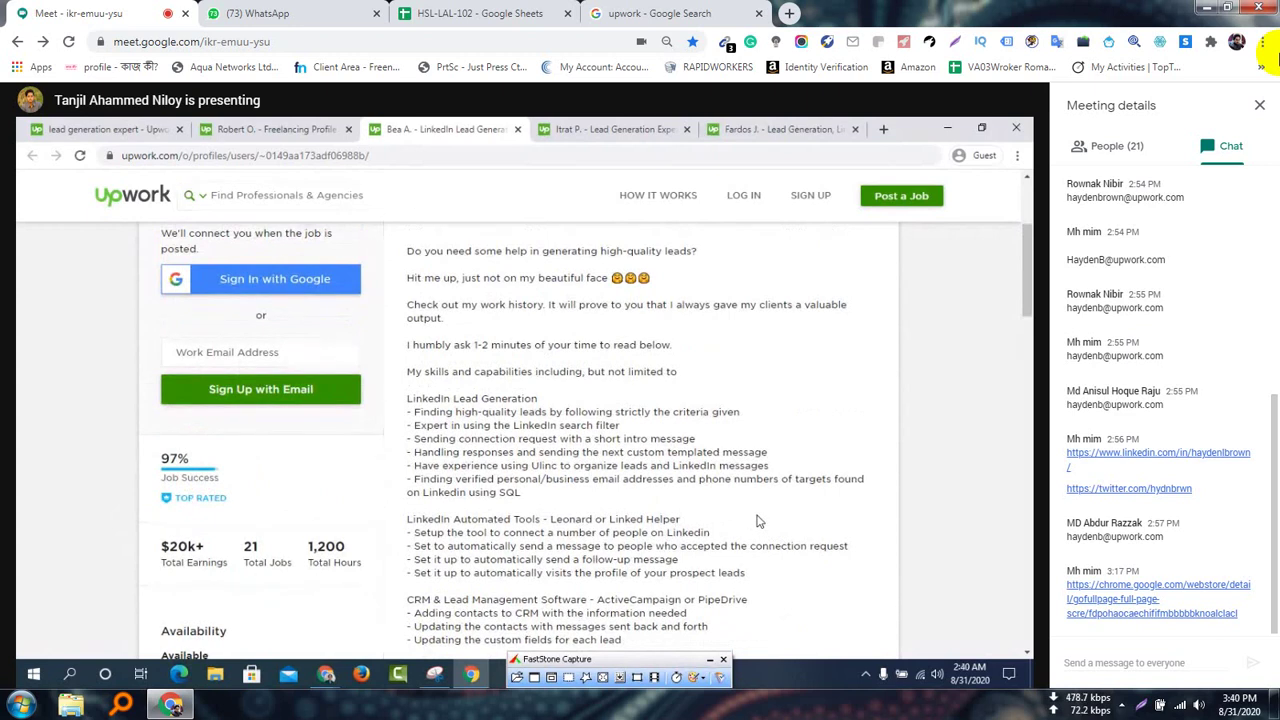
pyautogui.scroll(-1, 757, 521)
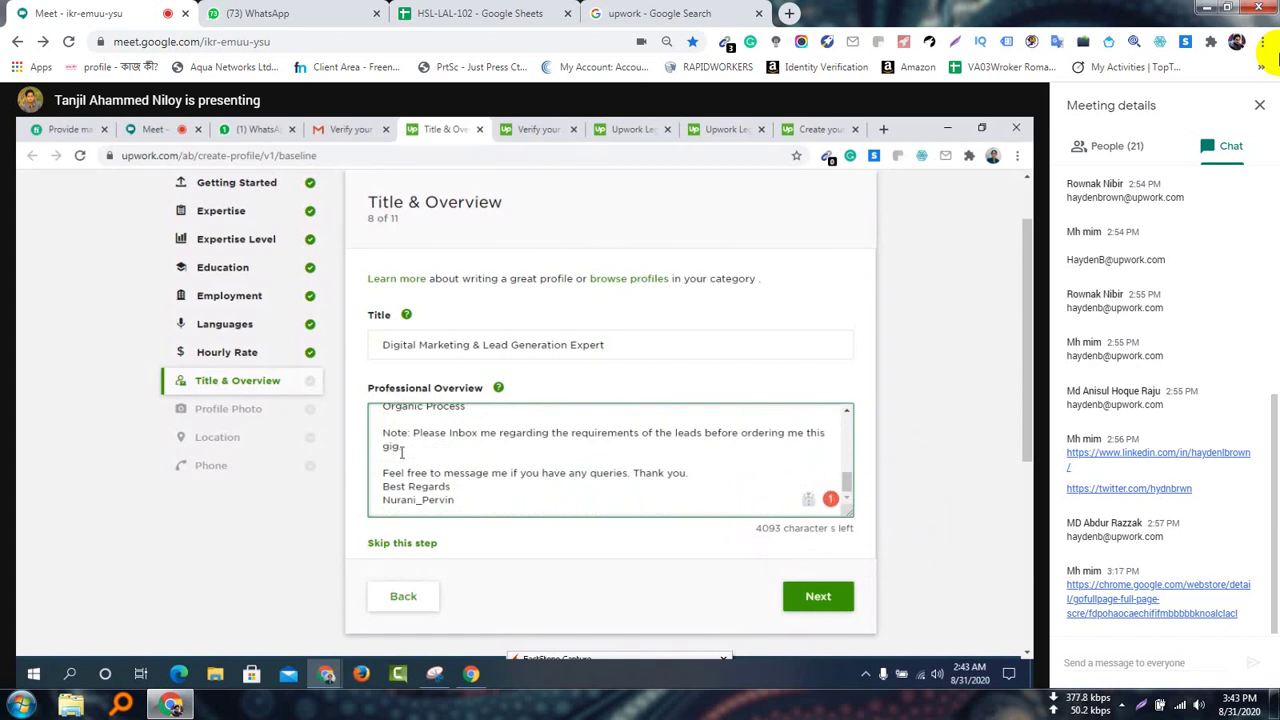
# Delete the 'Note: Please Inbox me…' line and the blank line it leaves
pyautogui.moveTo(401, 452); pyautogui.dragTo(378, 434)
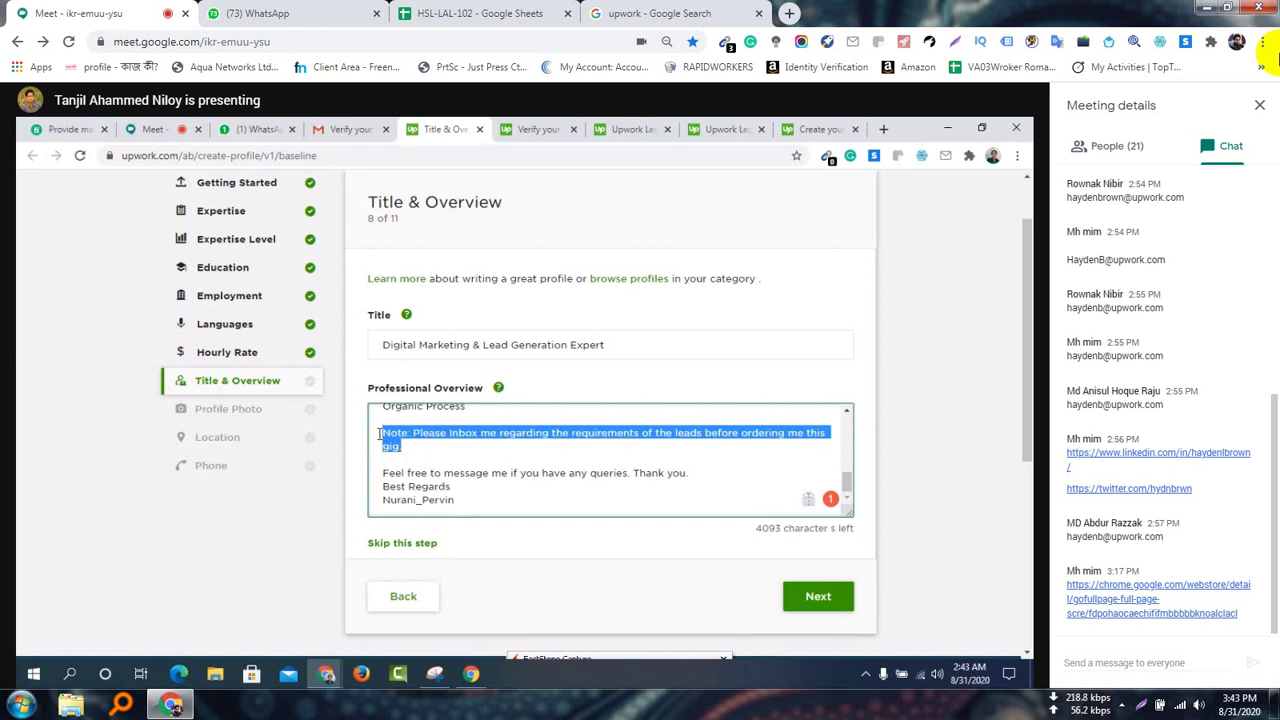
pyautogui.press('BackSpace')
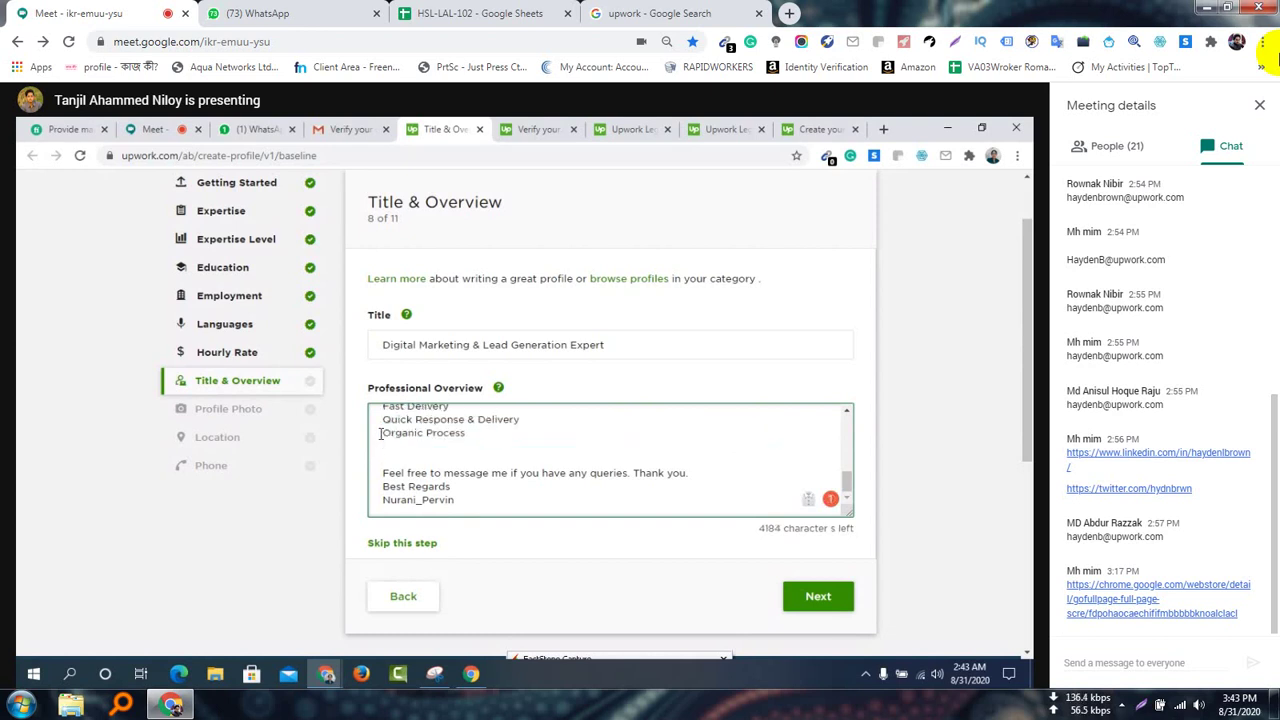
pyautogui.press('BackSpace')
# Delete the 'Why Me?' heading so the benefits list follows the information list
pyautogui.scroll(1, 453, 473)
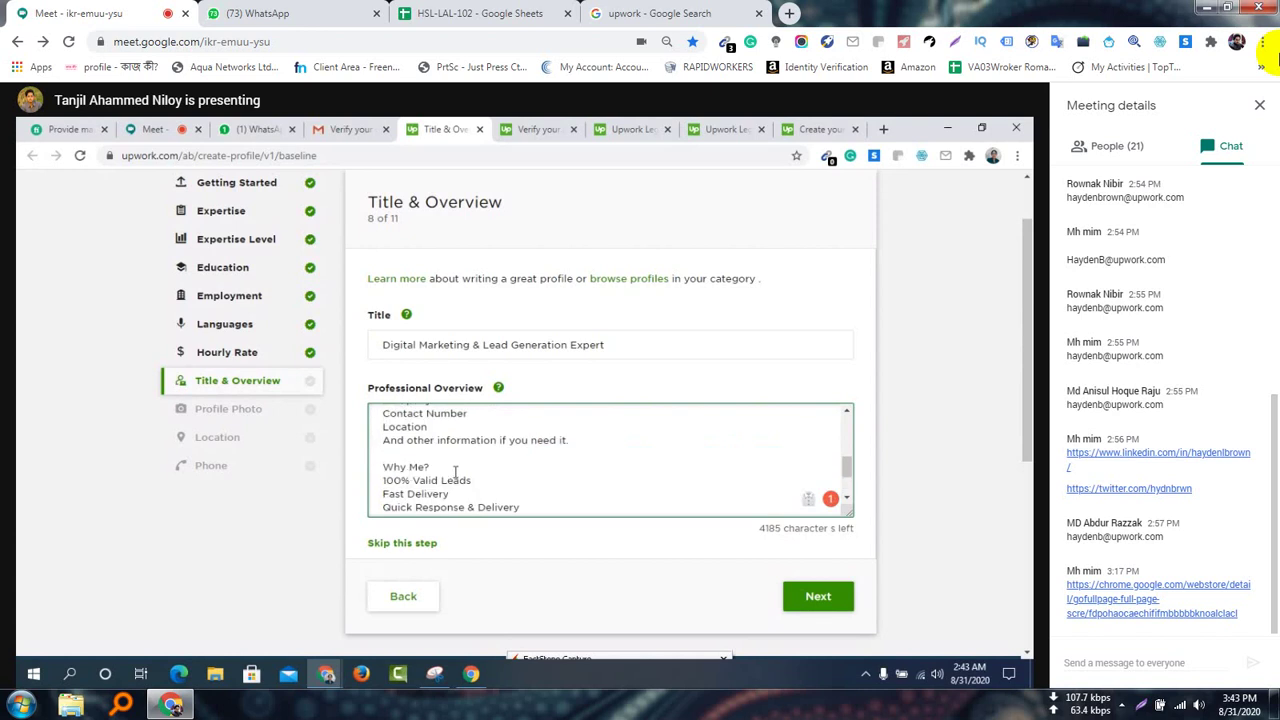
pyautogui.scroll(2, 408, 466)
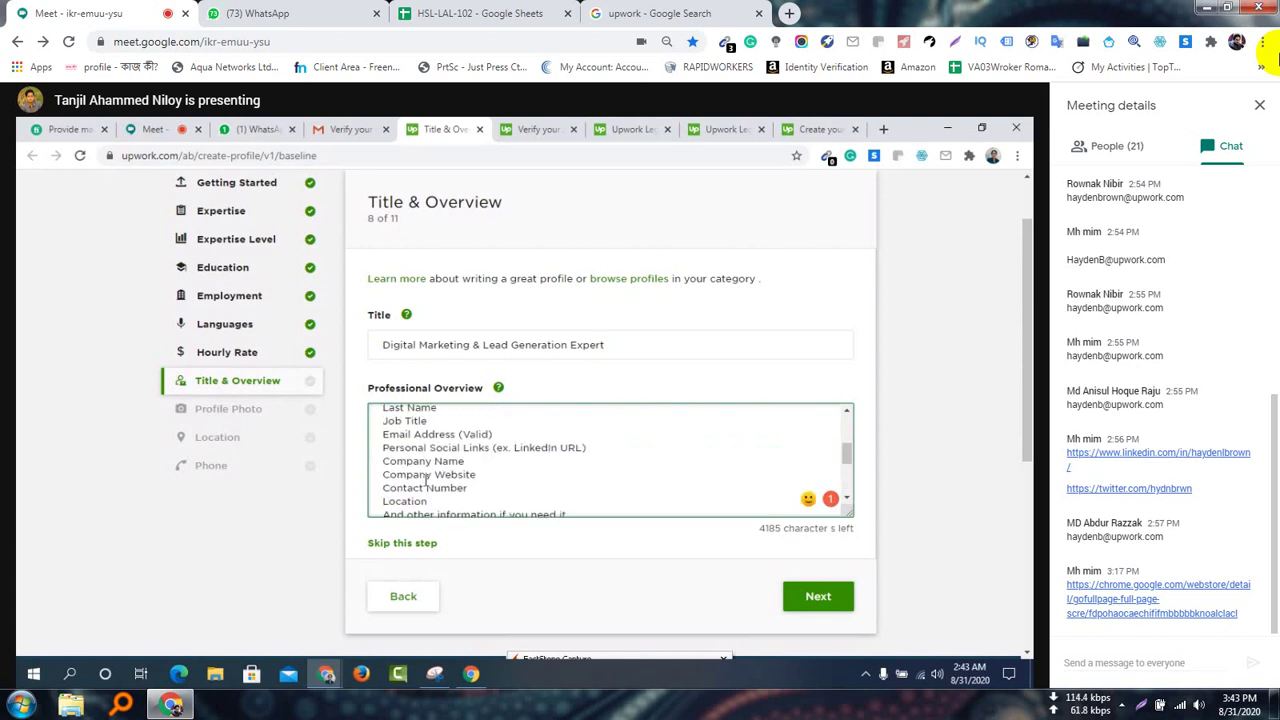
pyautogui.scroll(-3, 449, 452)
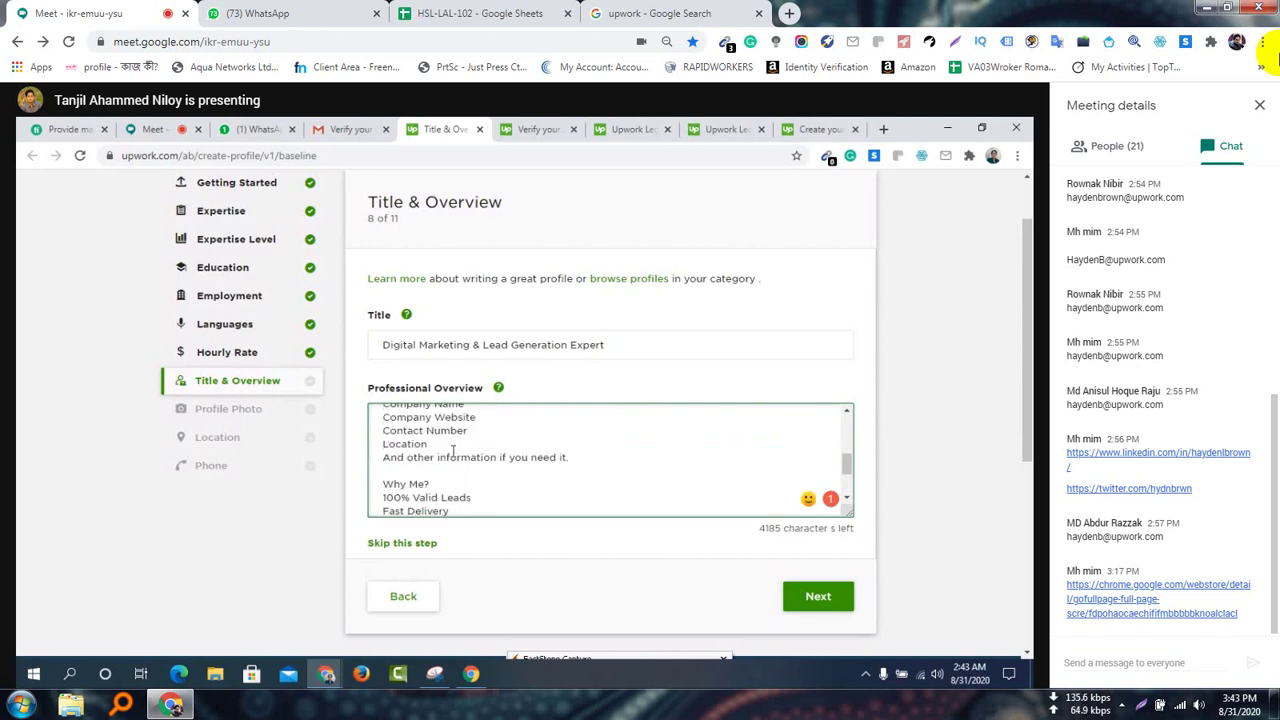
pyautogui.scroll(1, 403, 440)
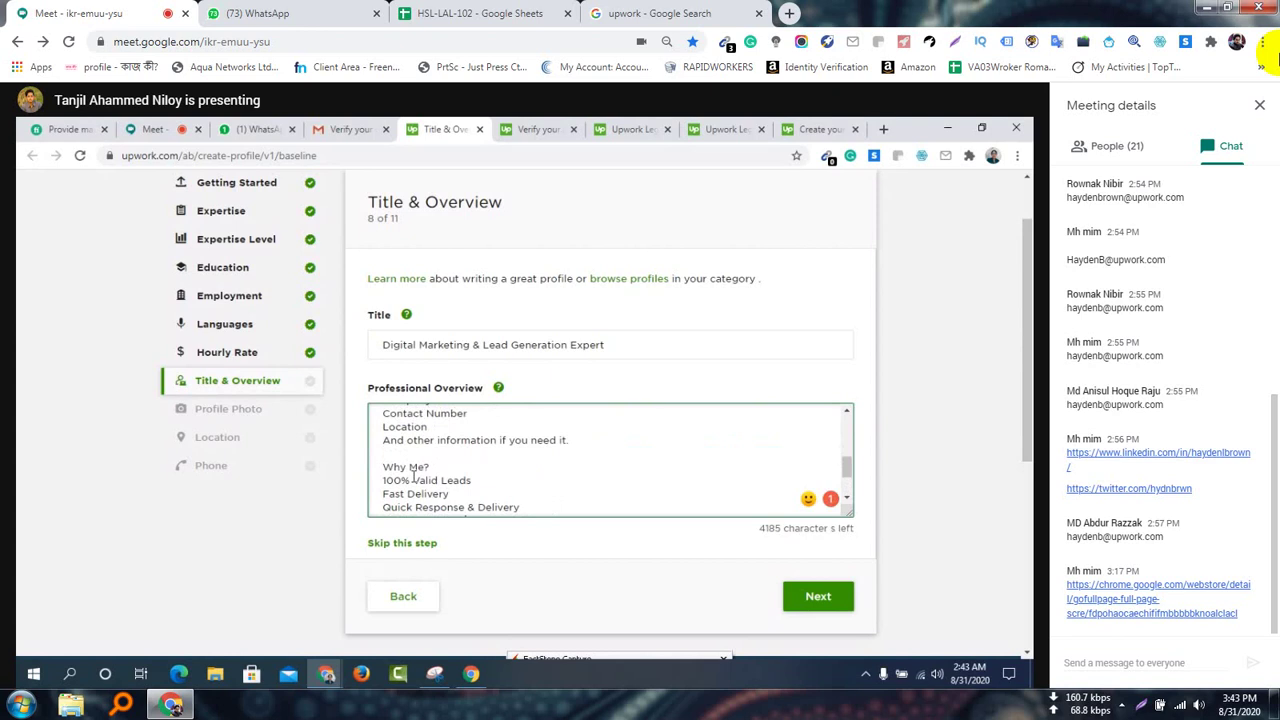
pyautogui.moveTo(382, 467)
pyautogui.mouseDown()
pyautogui.moveTo(468, 495)
pyautogui.moveTo(478, 451)
pyautogui.moveTo(383, 465)
pyautogui.mouseUp()
pyautogui.press('BackSpace')
pyautogui.press('BackSpace')
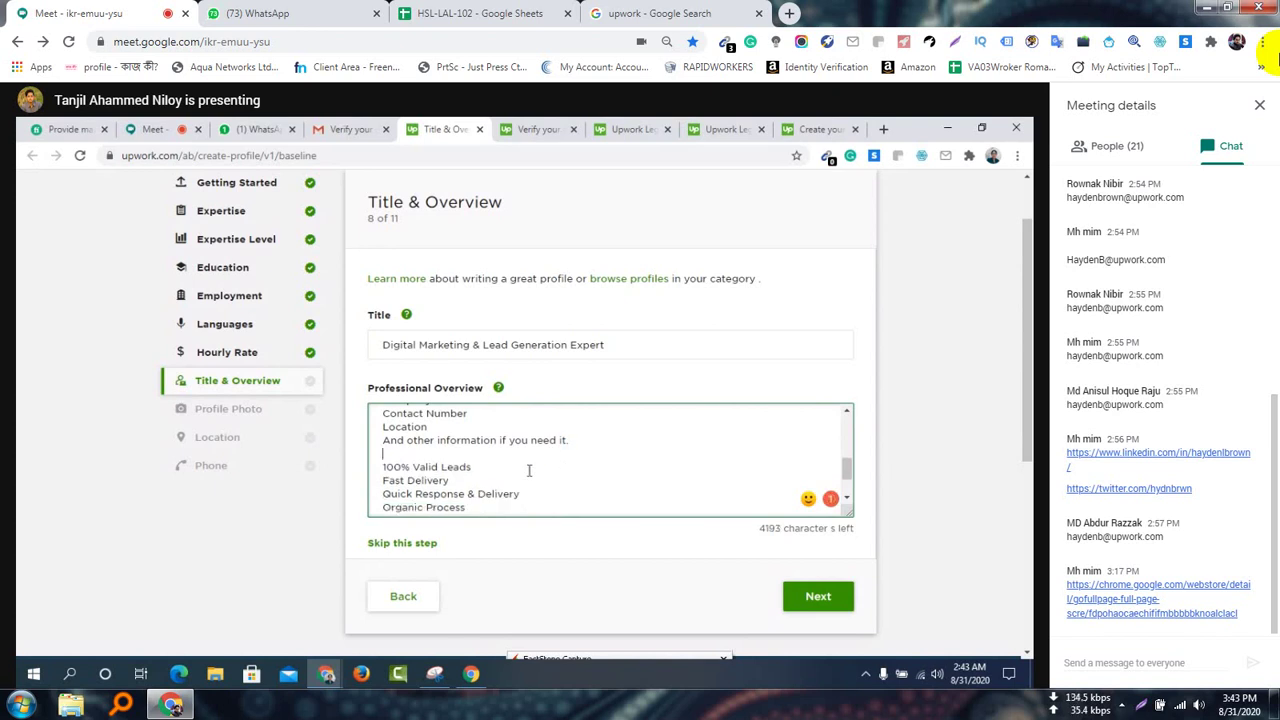
# Find the information list and check the spelling suggestion for 'Fast'
pyautogui.scroll(-2, 467, 462)
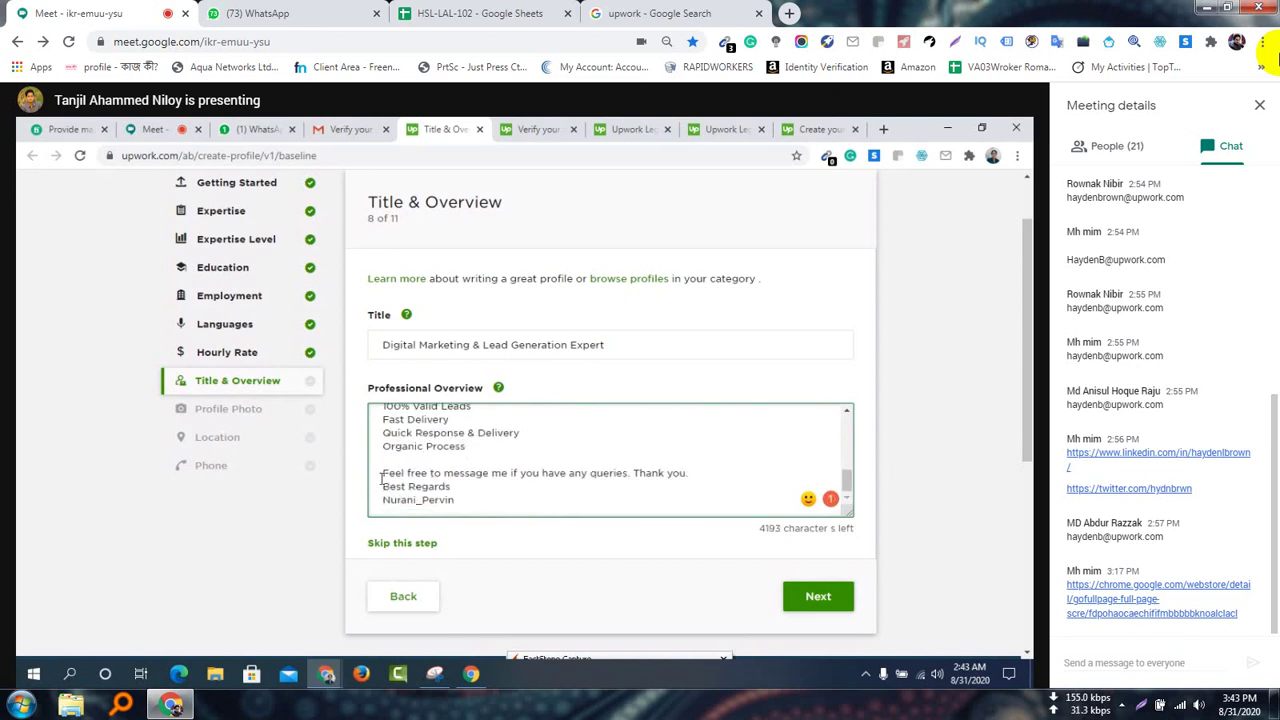
pyautogui.scroll(4, 391, 473)
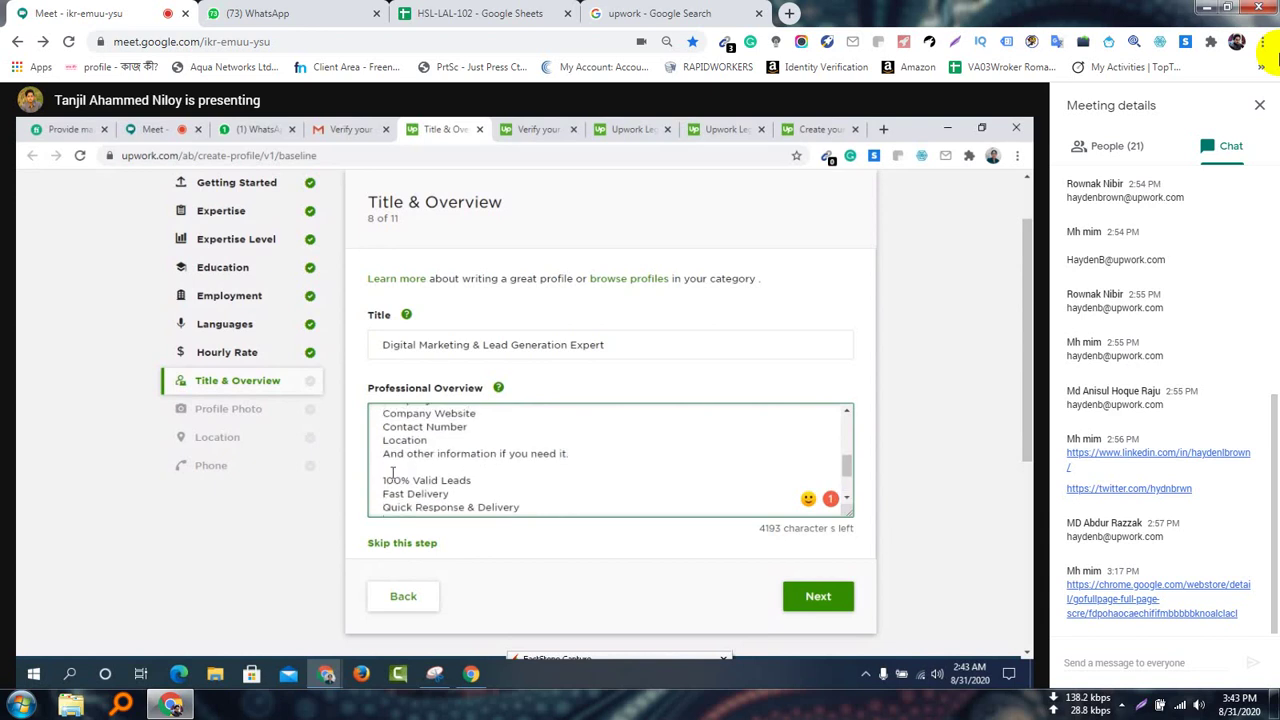
pyautogui.scroll(2, 394, 474)
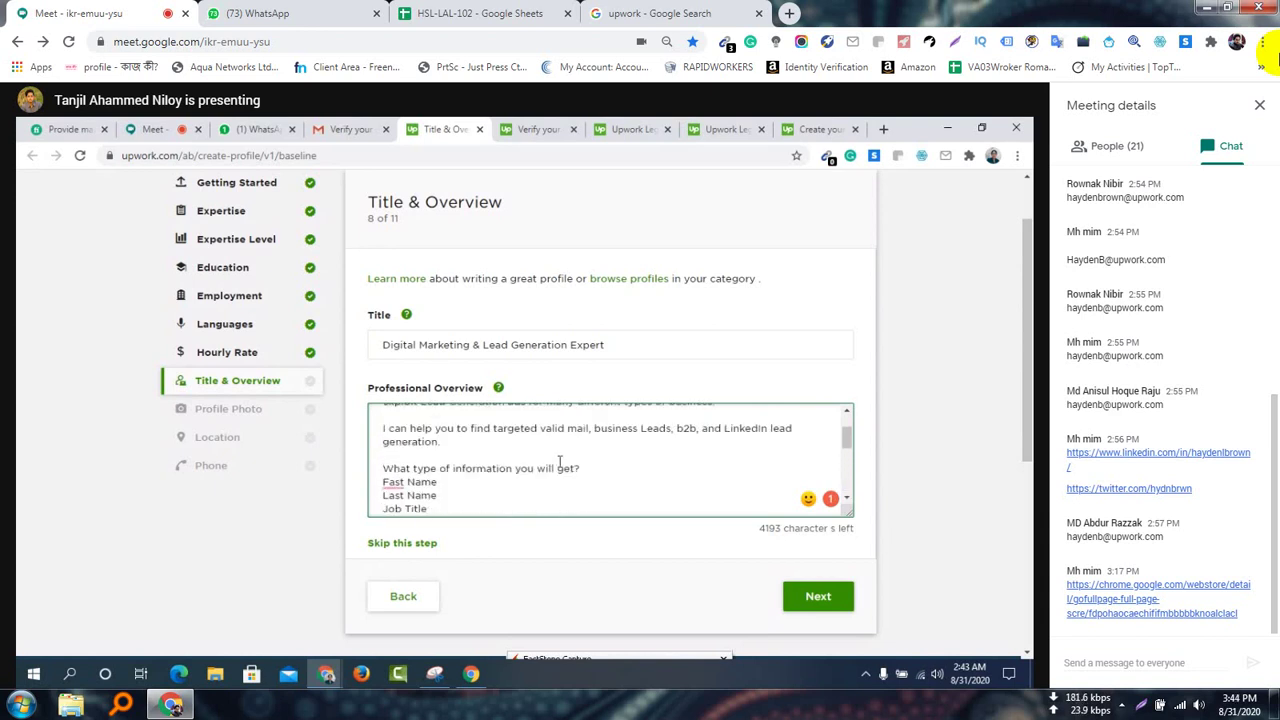
pyautogui.scroll(2, 533, 455)
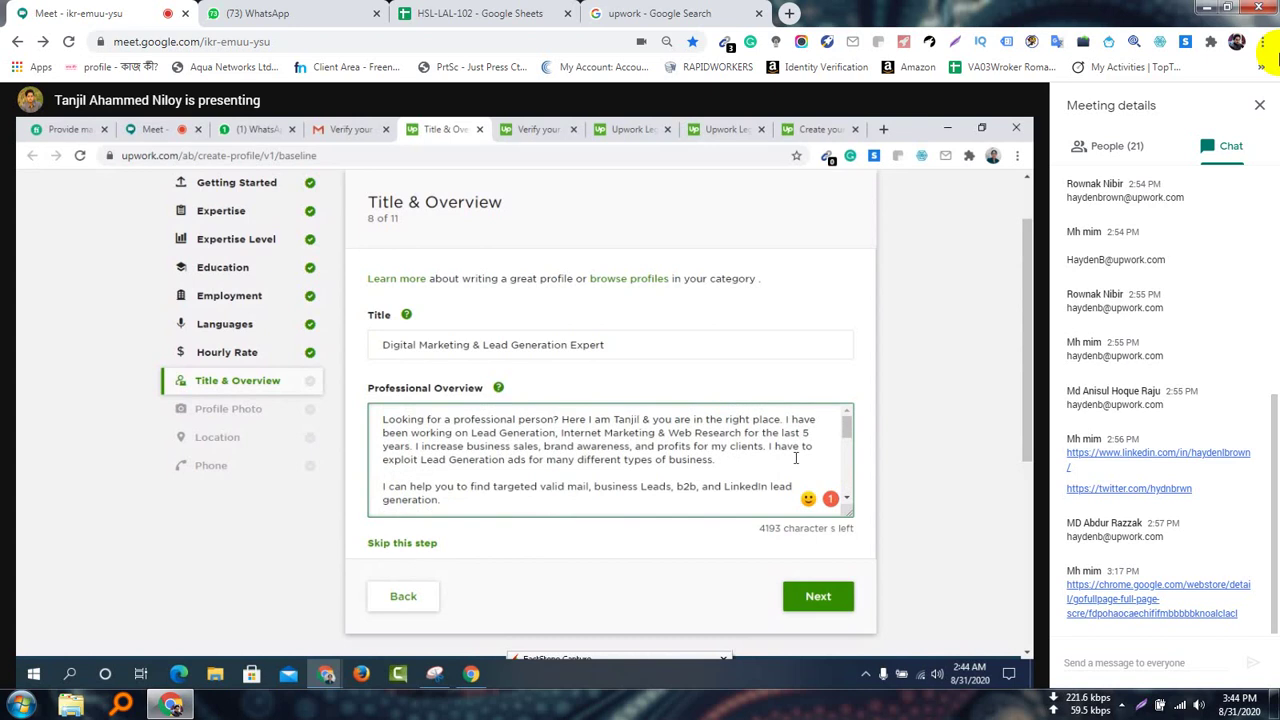
pyautogui.scroll(1, 800, 456)
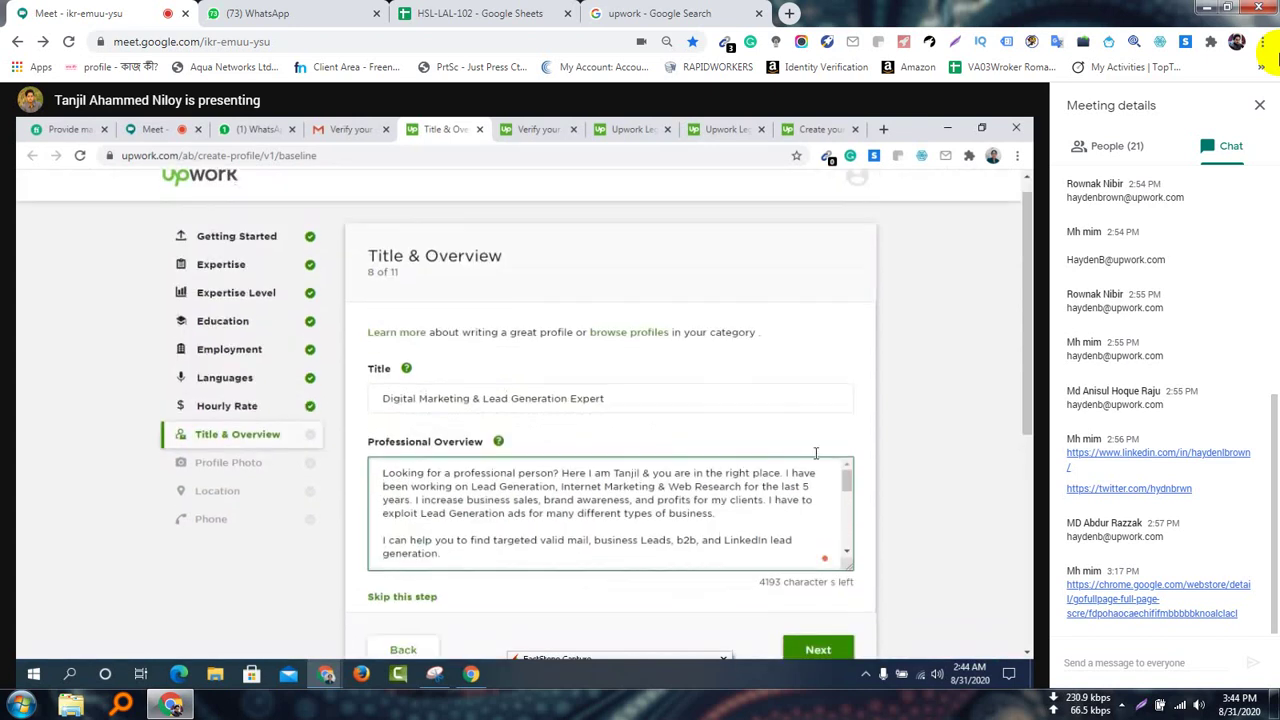
pyautogui.scroll(-1, 815, 453)
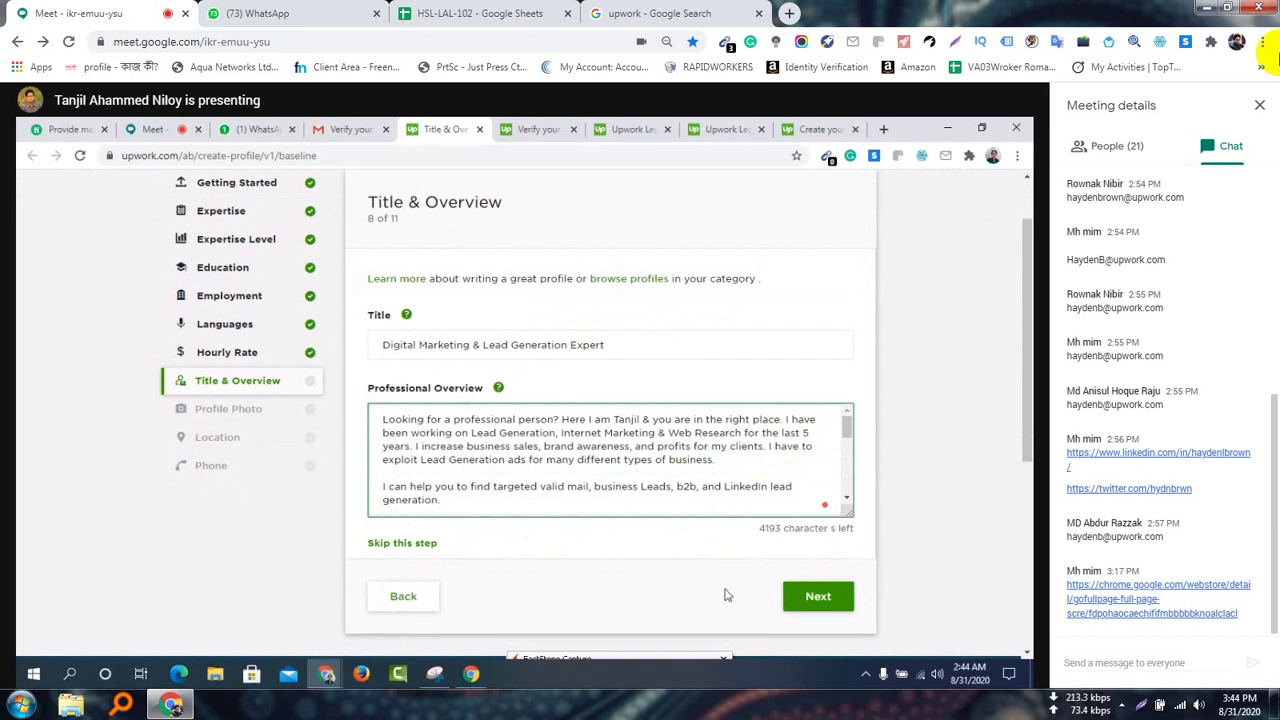
pyautogui.scroll(-1, 586, 471)
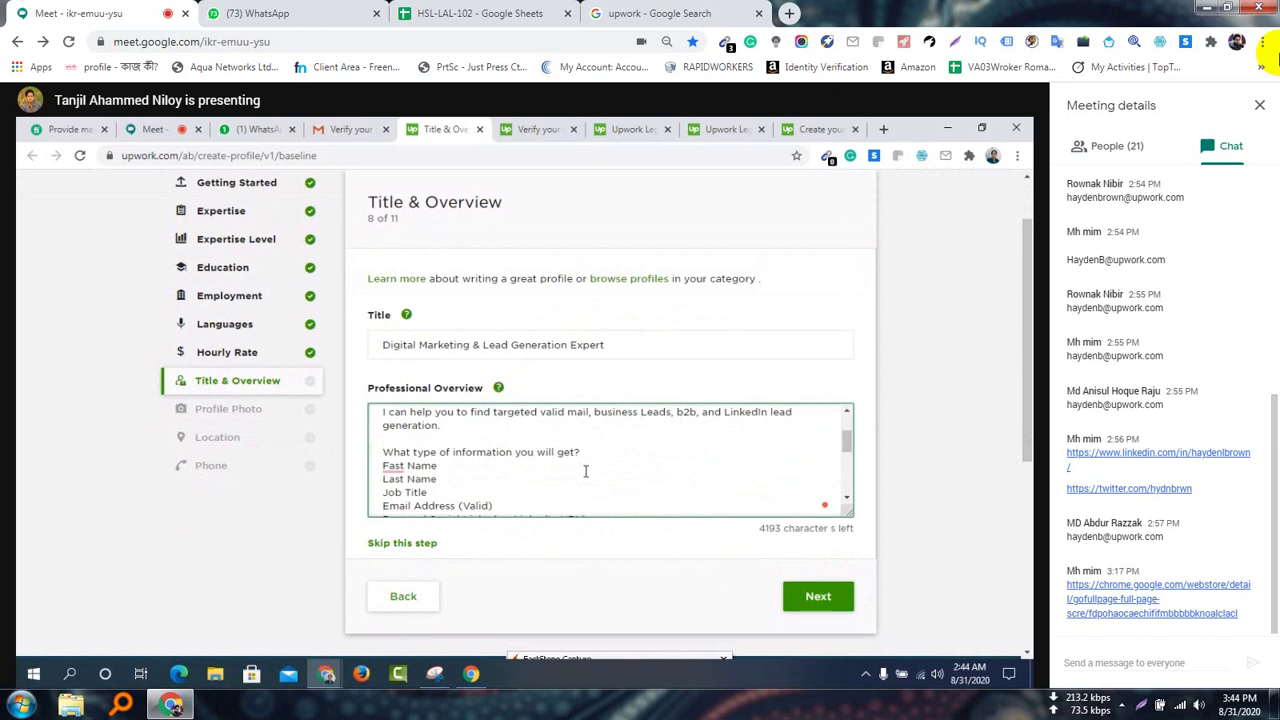
pyautogui.click(394, 466)
# Correct 'Fast Name' to 'First Name' in the overview's information list
pyautogui.click(400, 467)
pyautogui.press('BackSpace')
pyautogui.press('BackSpace')
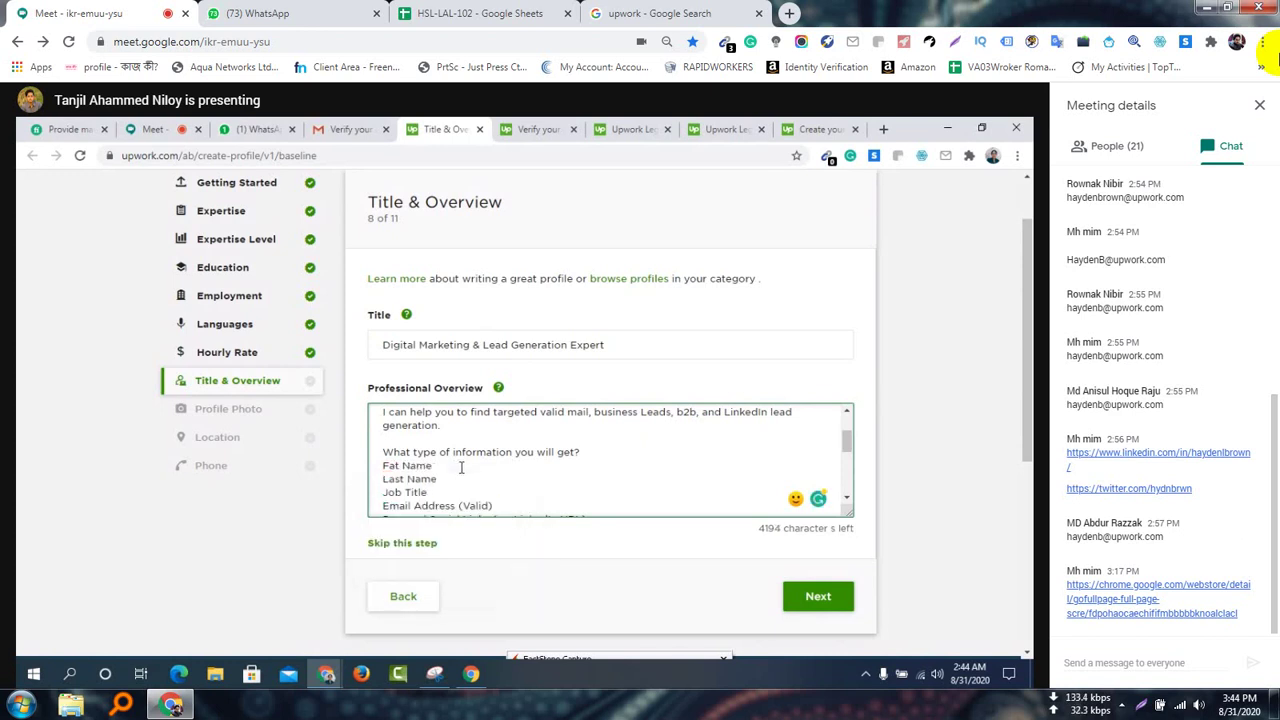
pyautogui.write('irst')
pyautogui.click(404, 468)
pyautogui.press('BackSpace')
pyautogui.press('BackSpace')
pyautogui.click(552, 485)
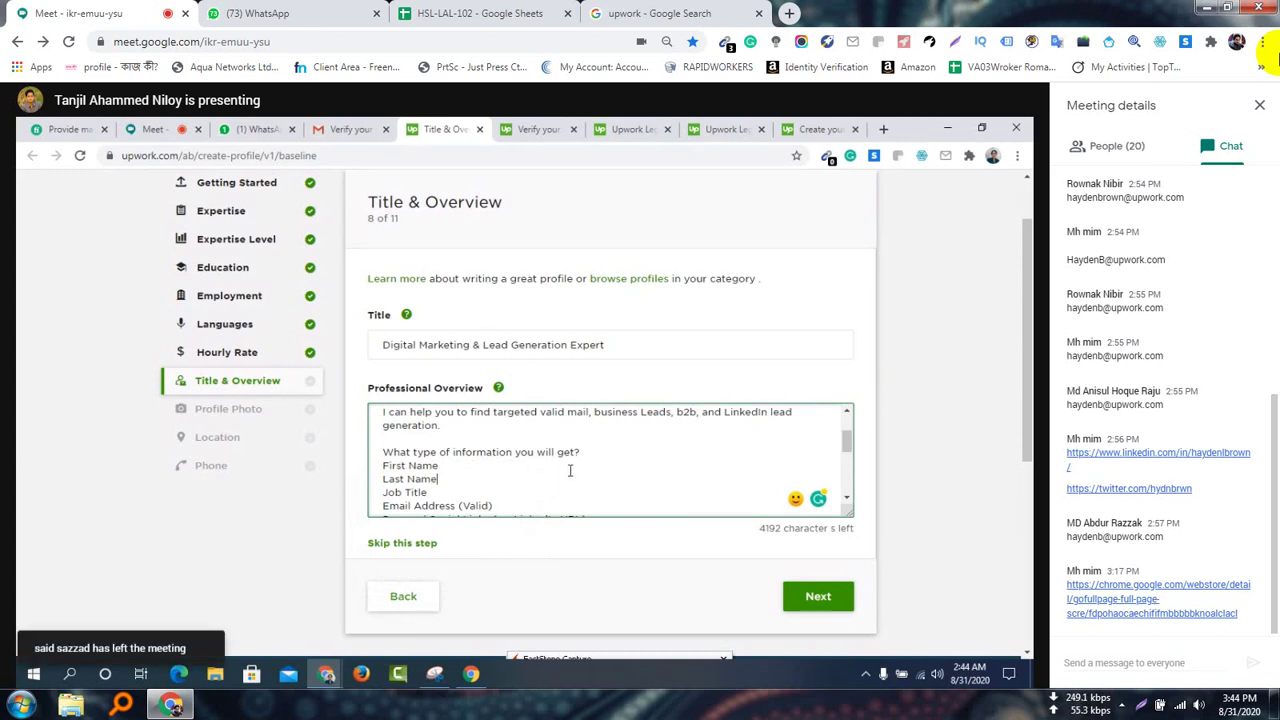
pyautogui.scroll(-2, 570, 470)
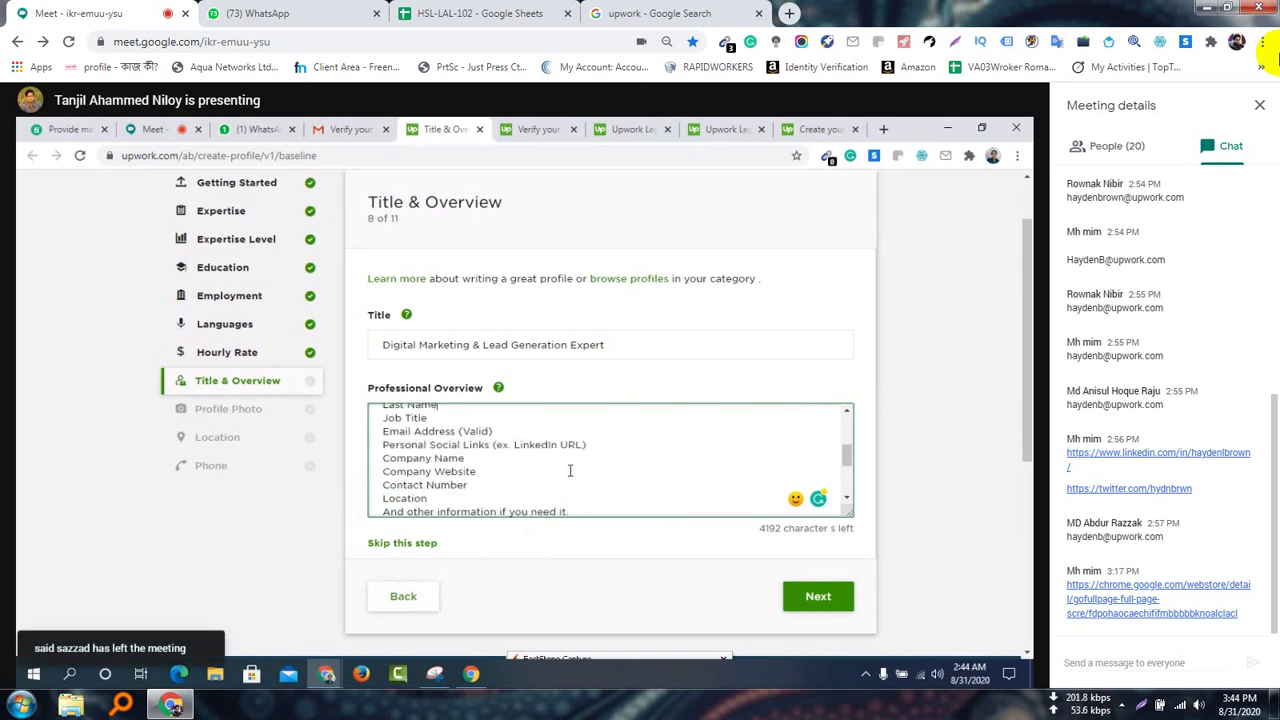
pyautogui.scroll(-2, 570, 470)
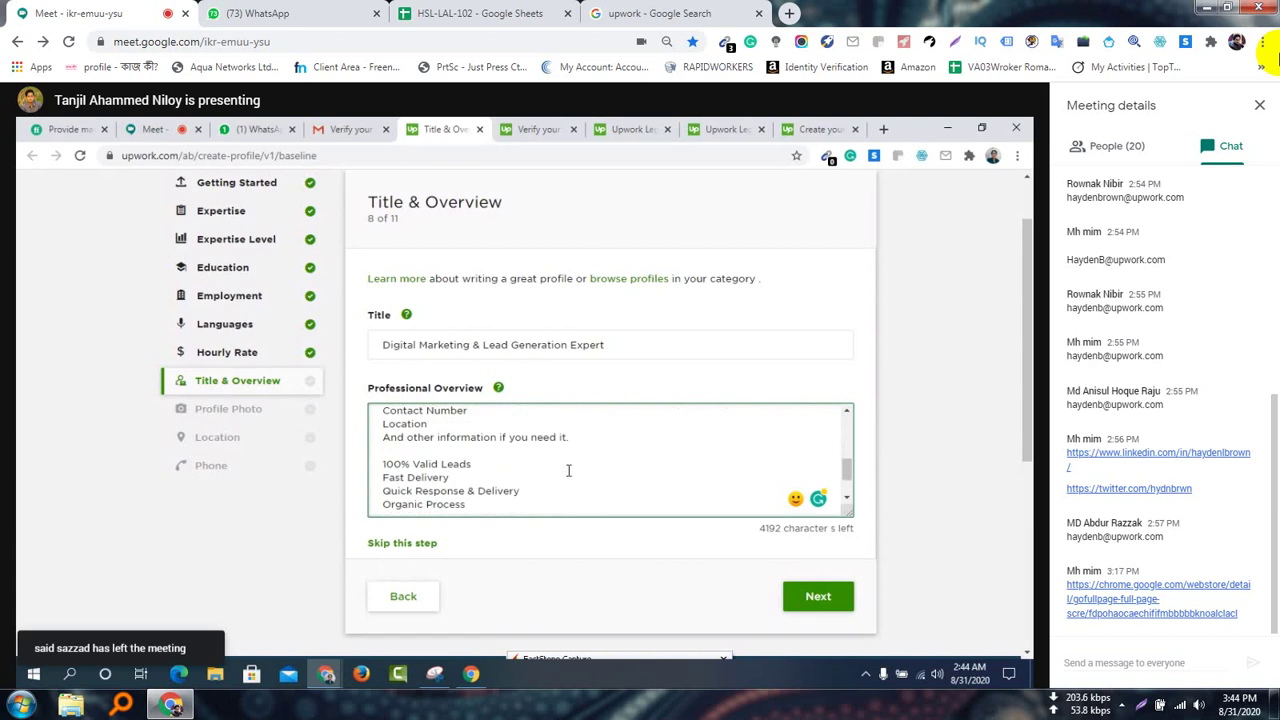
pyautogui.scroll(-2, 568, 470)
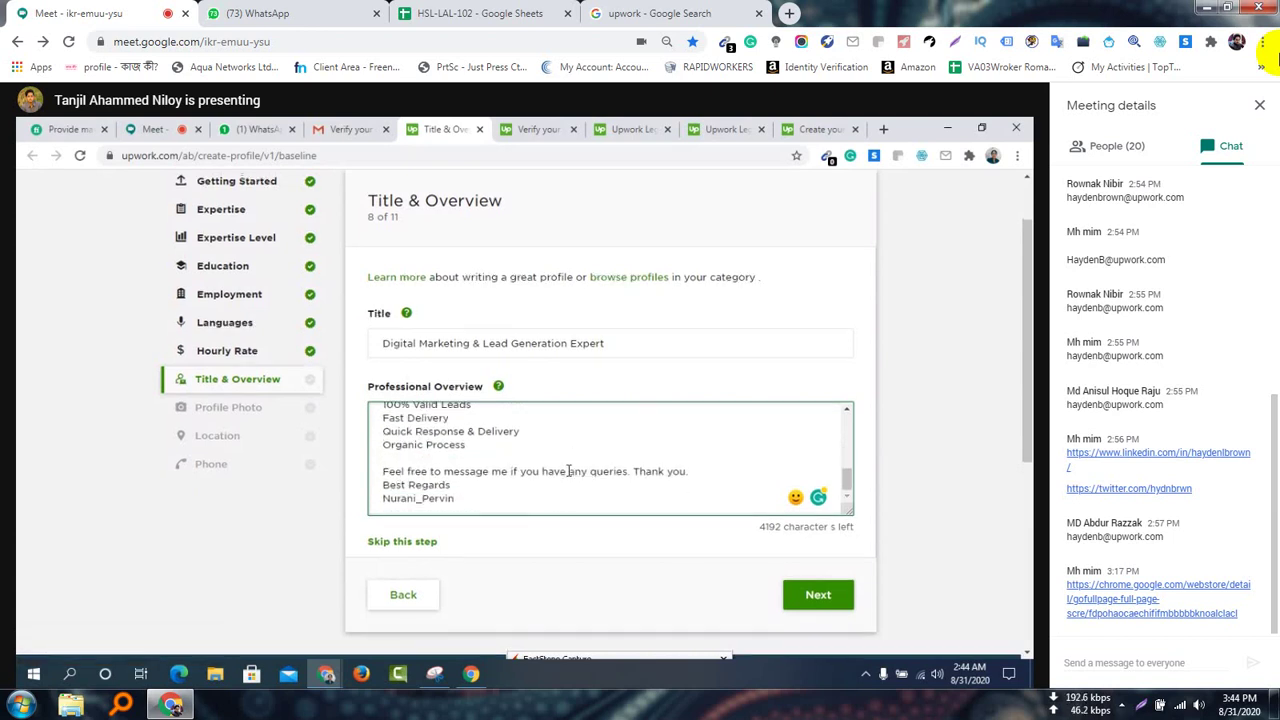
pyautogui.scroll(-1, 570, 470)
pyautogui.scroll(1, 594, 392)
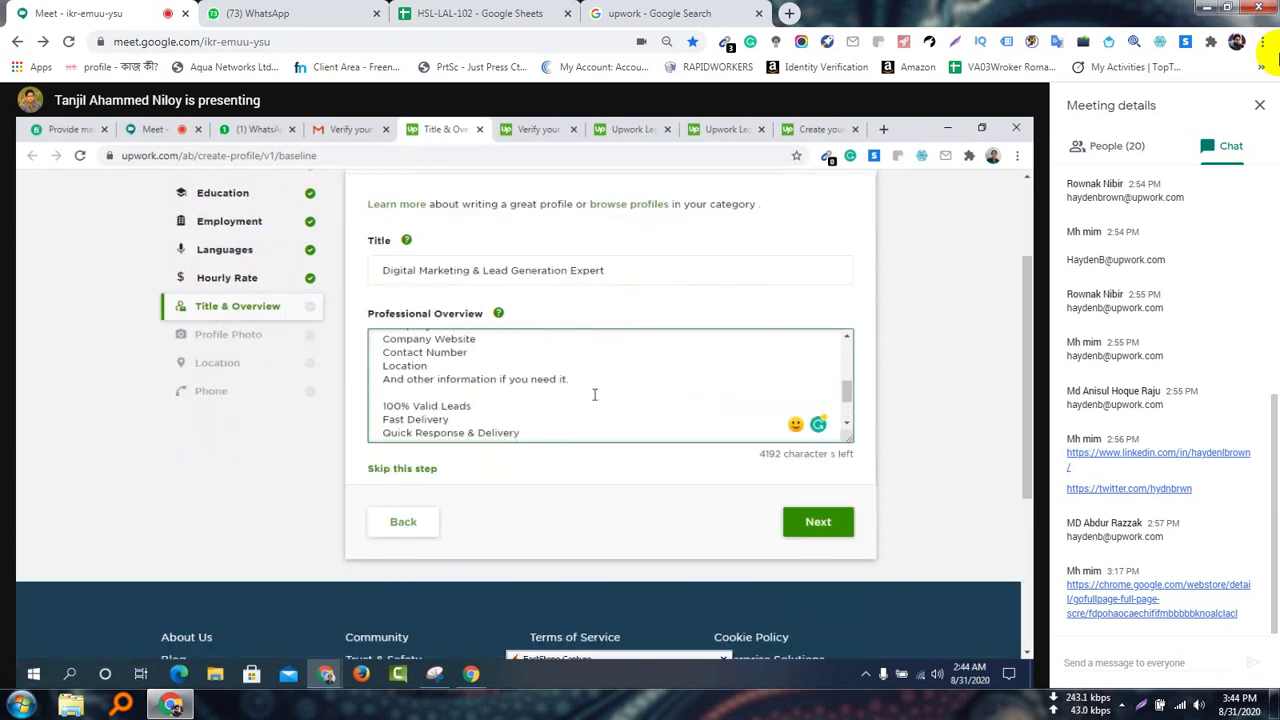
pyautogui.scroll(1, 594, 394)
pyautogui.scroll(3, 594, 392)
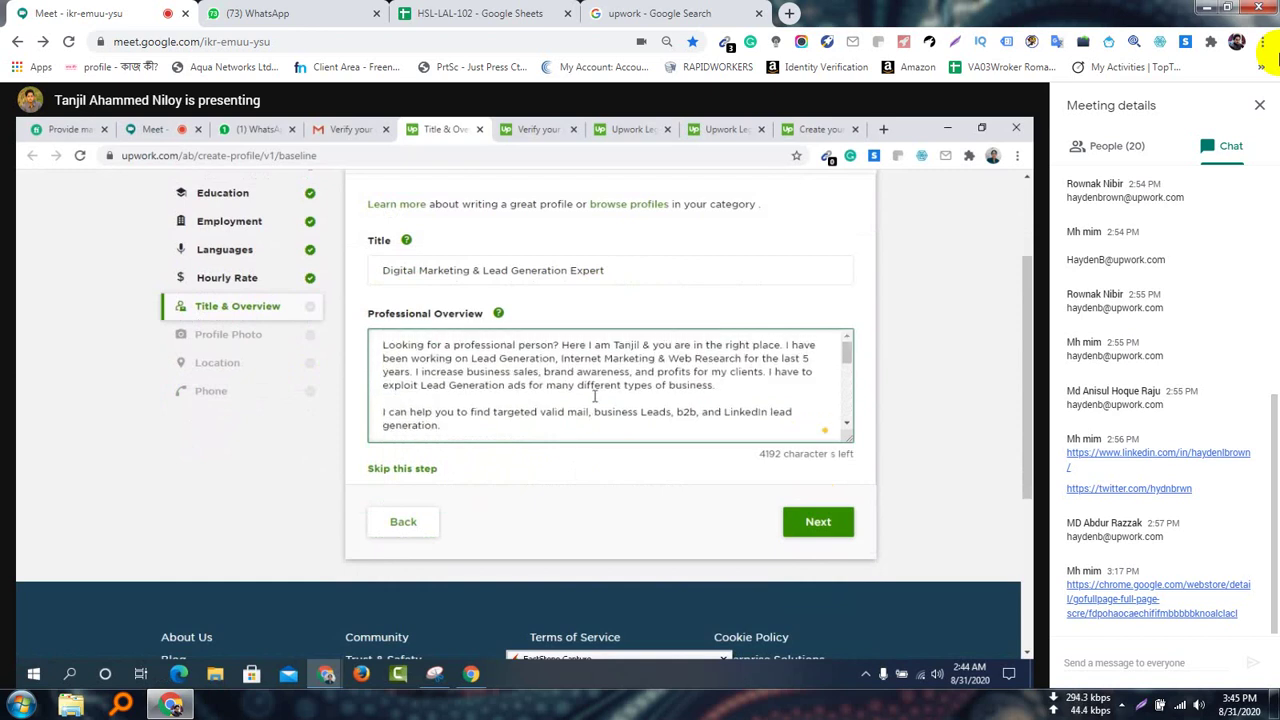
pyautogui.scroll(2, 610, 505)
pyautogui.scroll(-6, 608, 502)
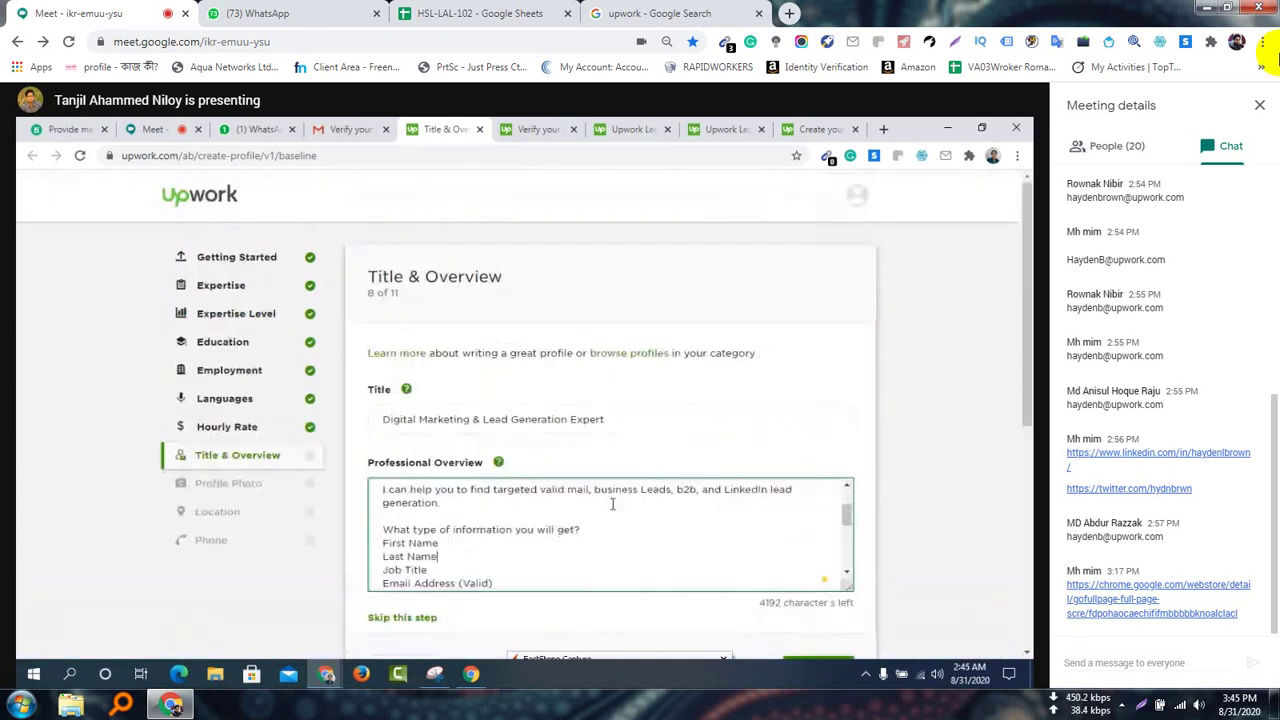
pyautogui.scroll(-1, 614, 501)
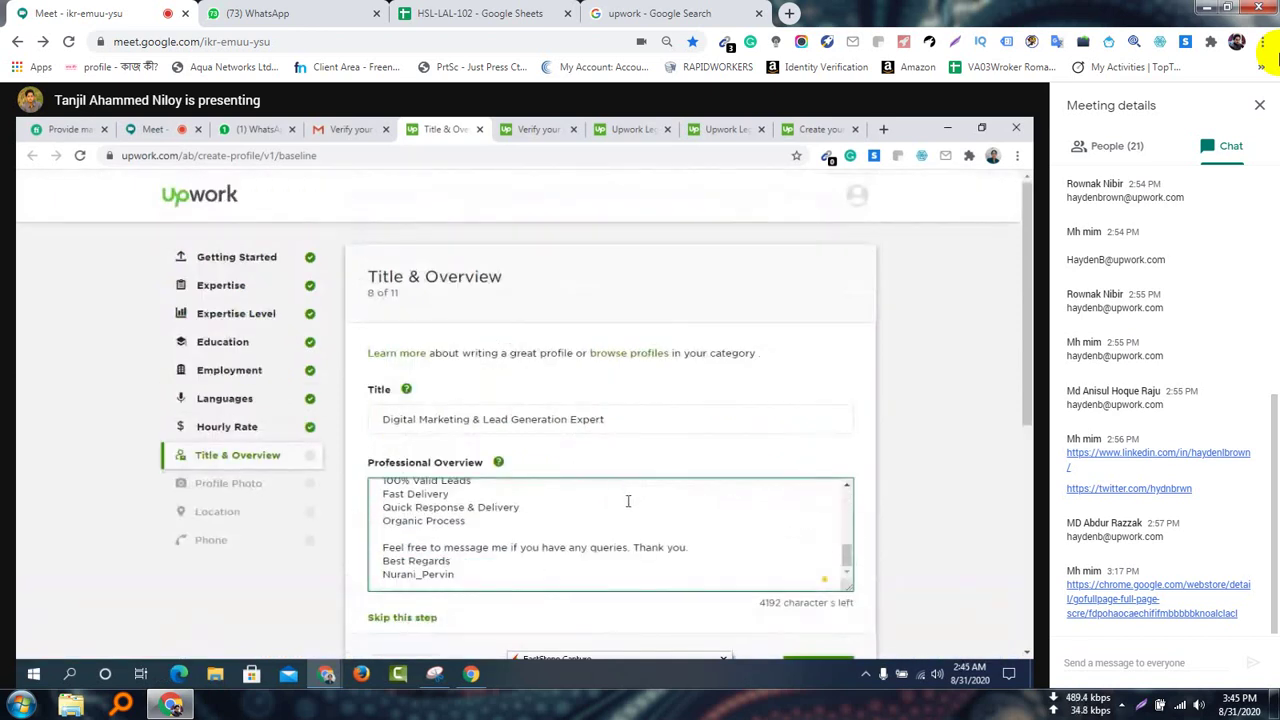
pyautogui.scroll(-1, 884, 505)
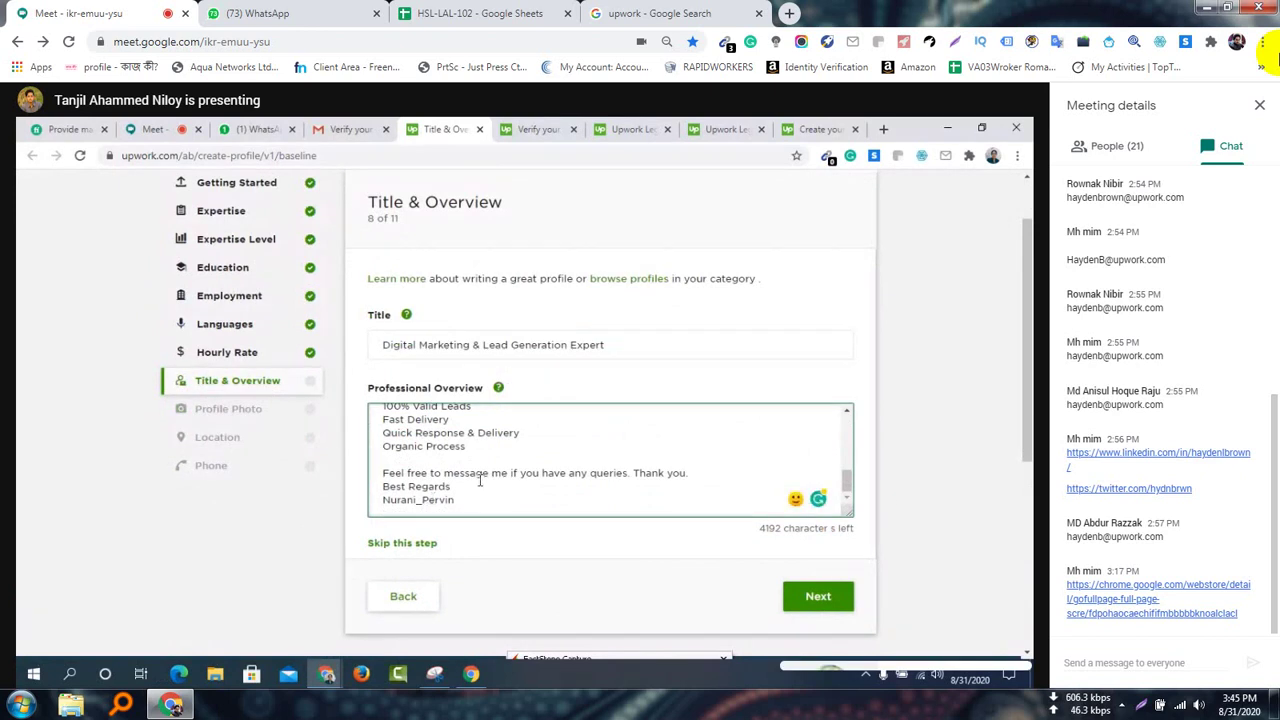
pyautogui.scroll(5, 480, 481)
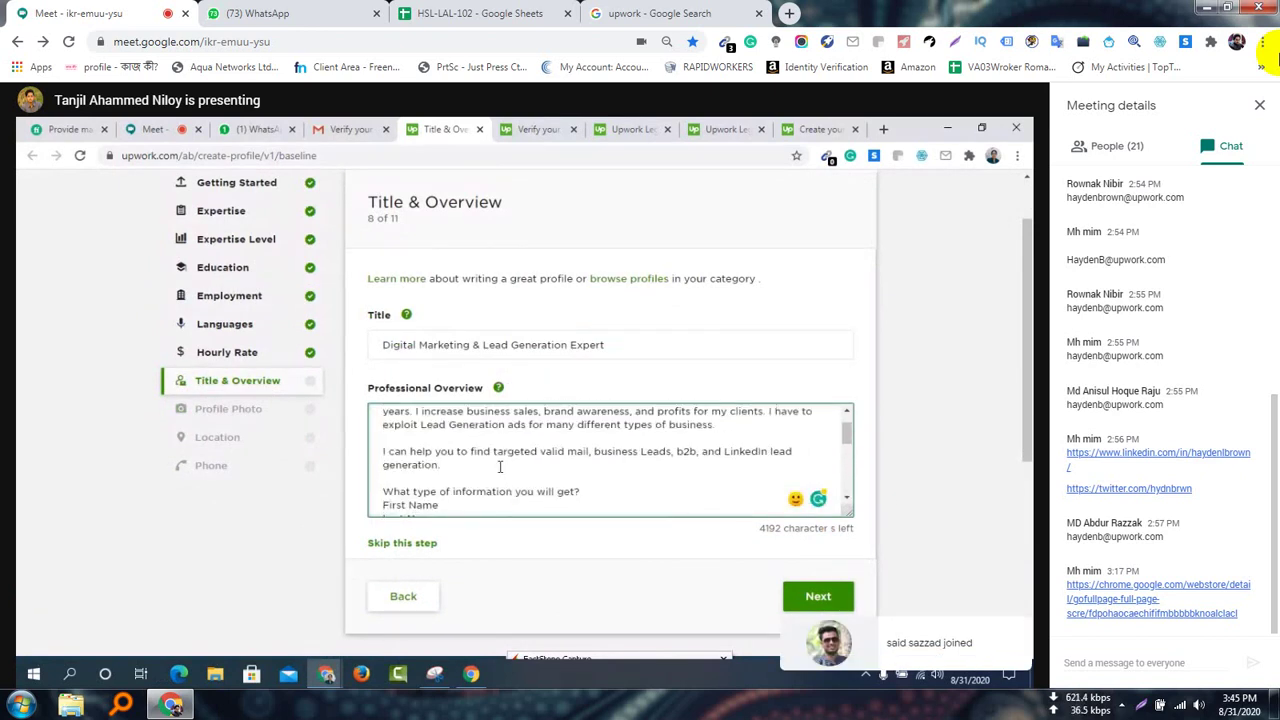
pyautogui.scroll(2, 500, 466)
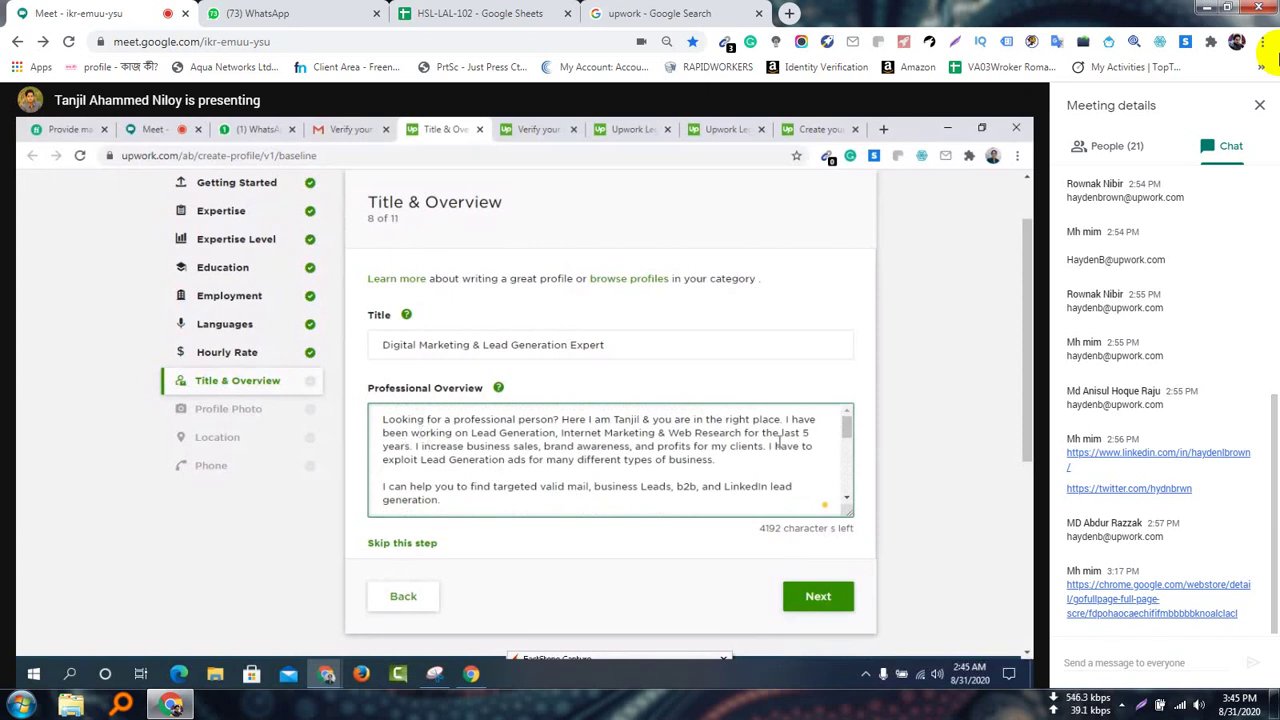
pyautogui.moveTo(846, 428); pyautogui.dragTo(847, 427)
# Replace the presenter's name after 'Here I am' with a different person's first name
pyautogui.moveTo(615, 420); pyautogui.dragTo(636, 421)
pyautogui.press('BackSpace')
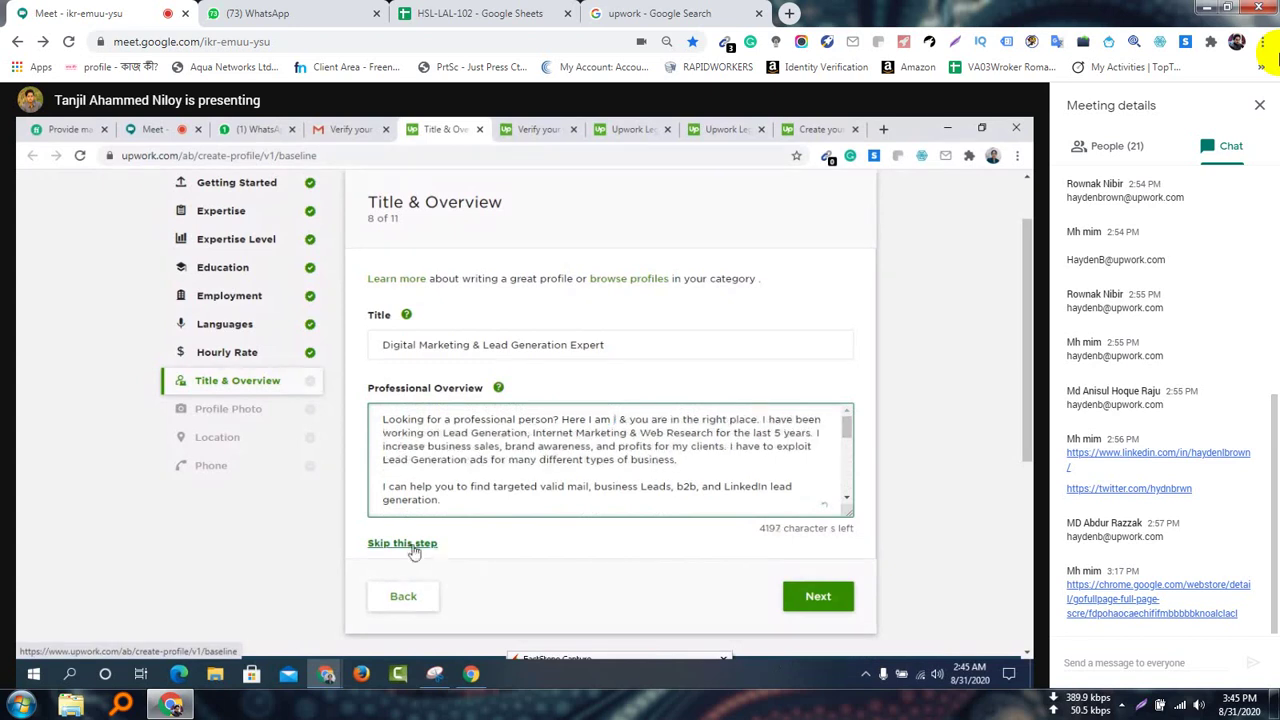
pyautogui.press('BackSpace')
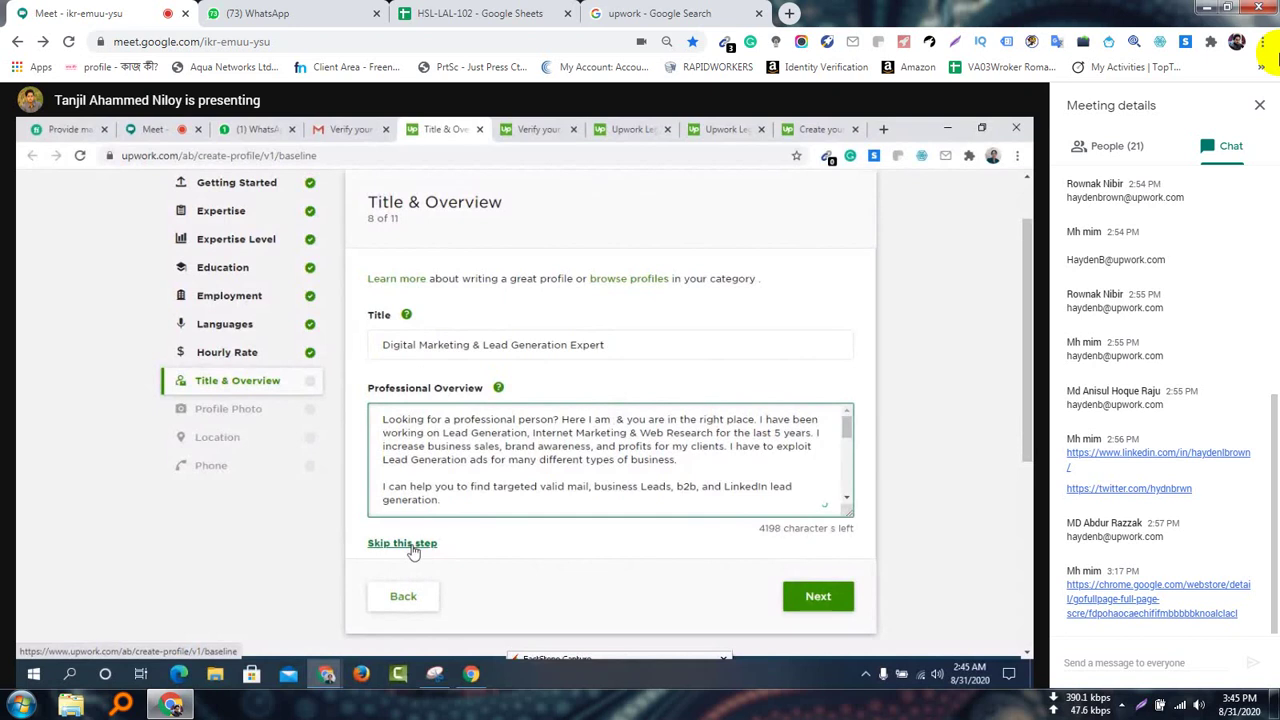
pyautogui.write('Nura')
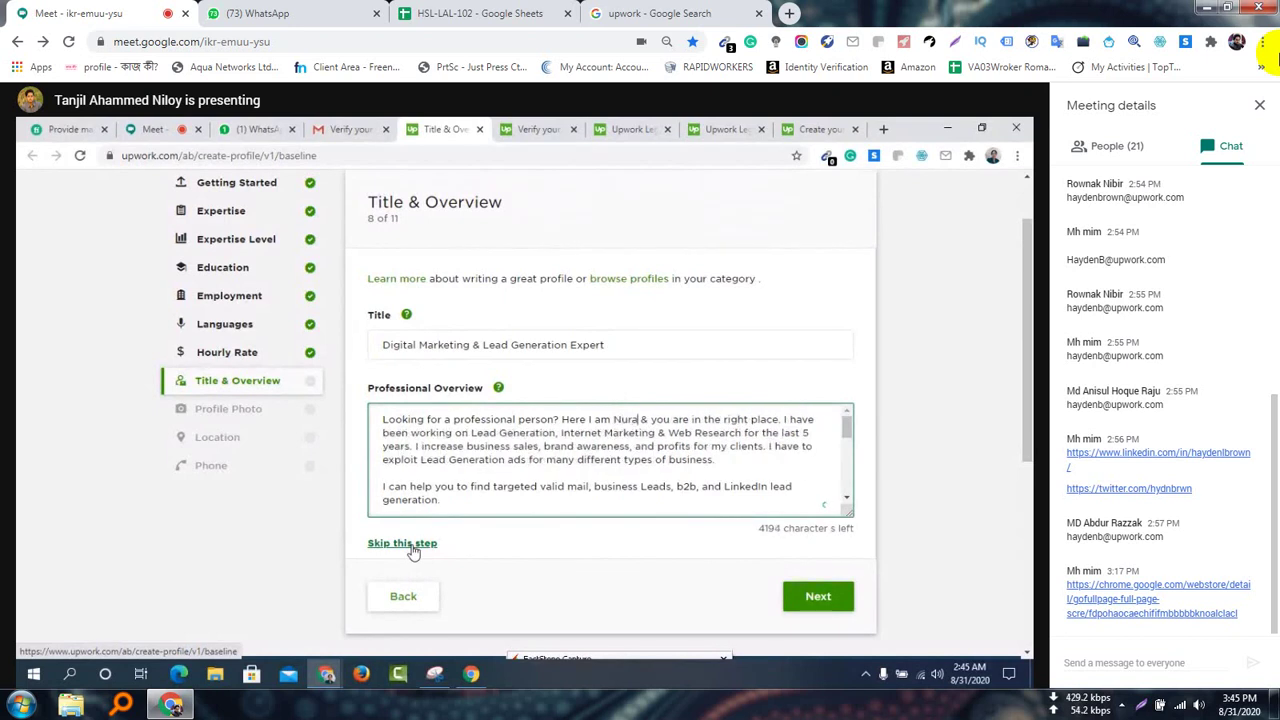
pyautogui.write('ni')
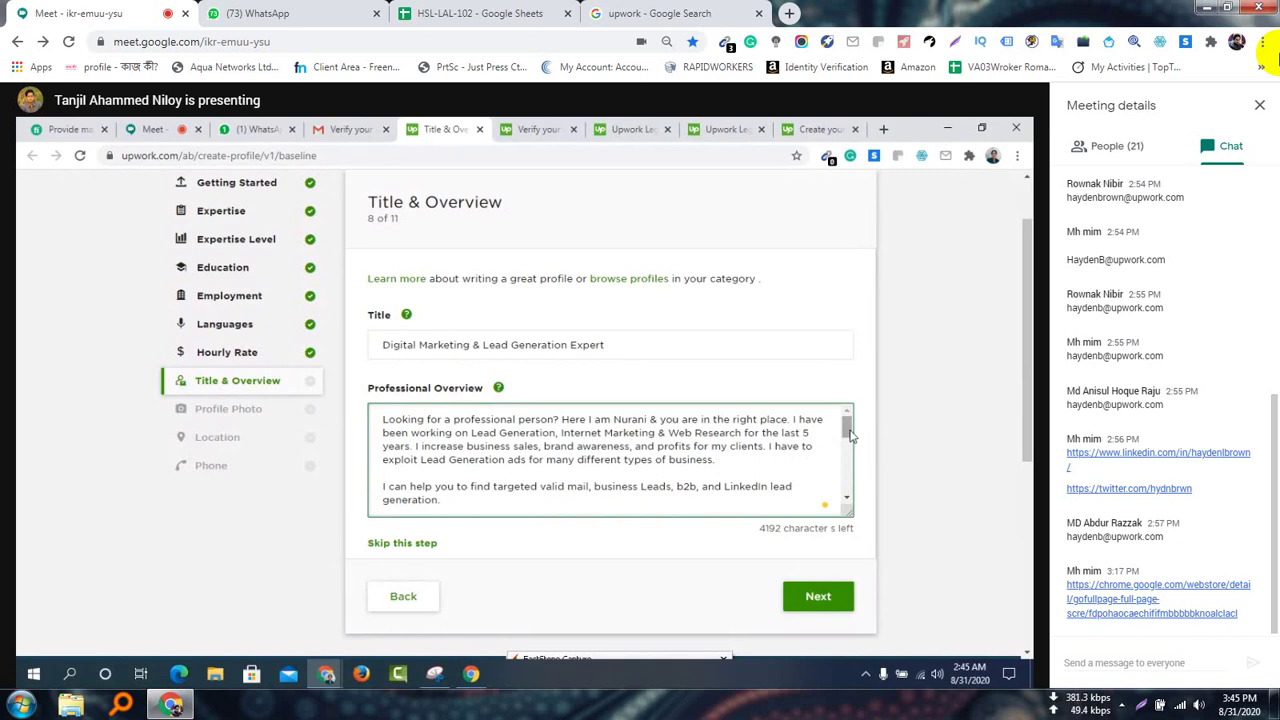
pyautogui.scroll(-1, 639, 469)
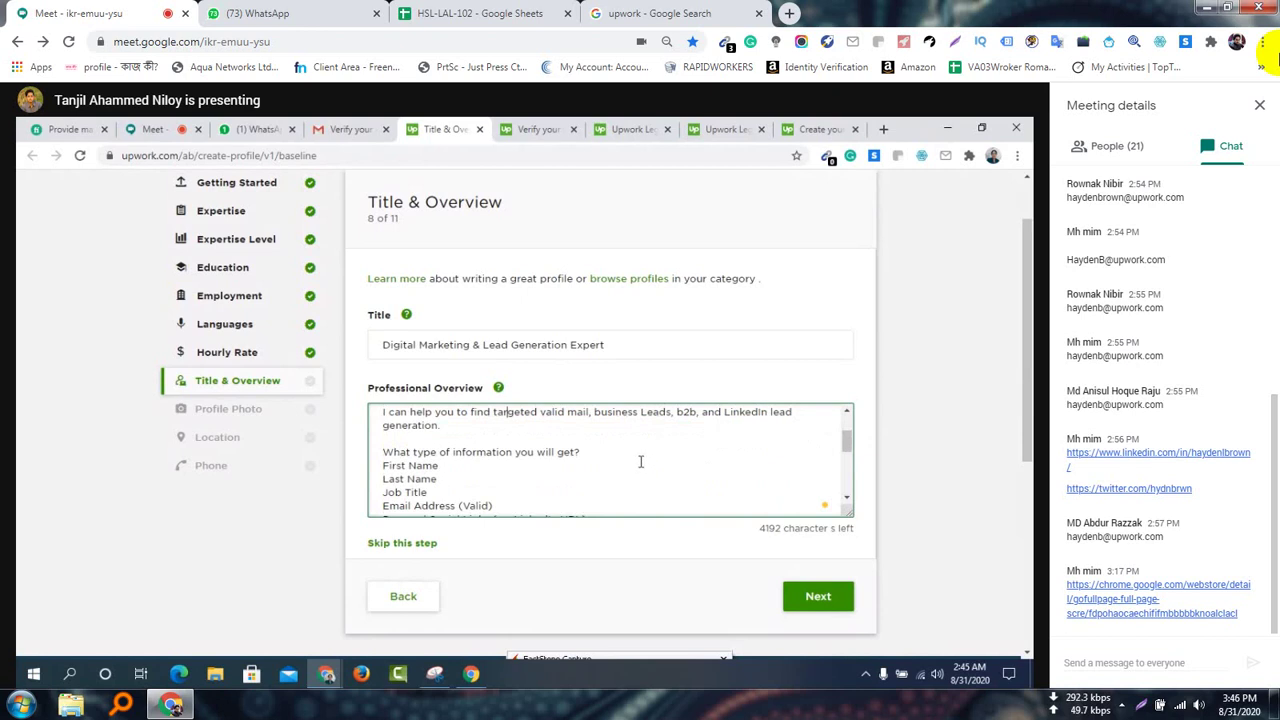
pyautogui.scroll(-1, 642, 460)
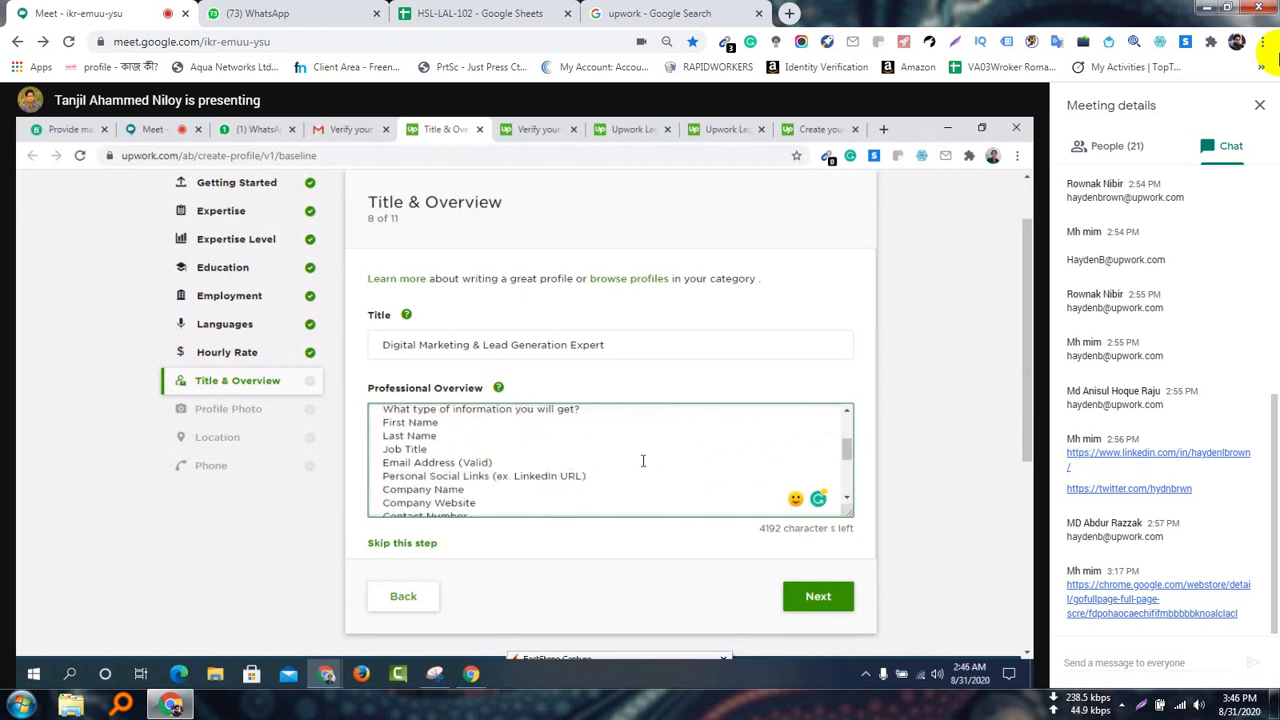
pyautogui.scroll(-1, 643, 460)
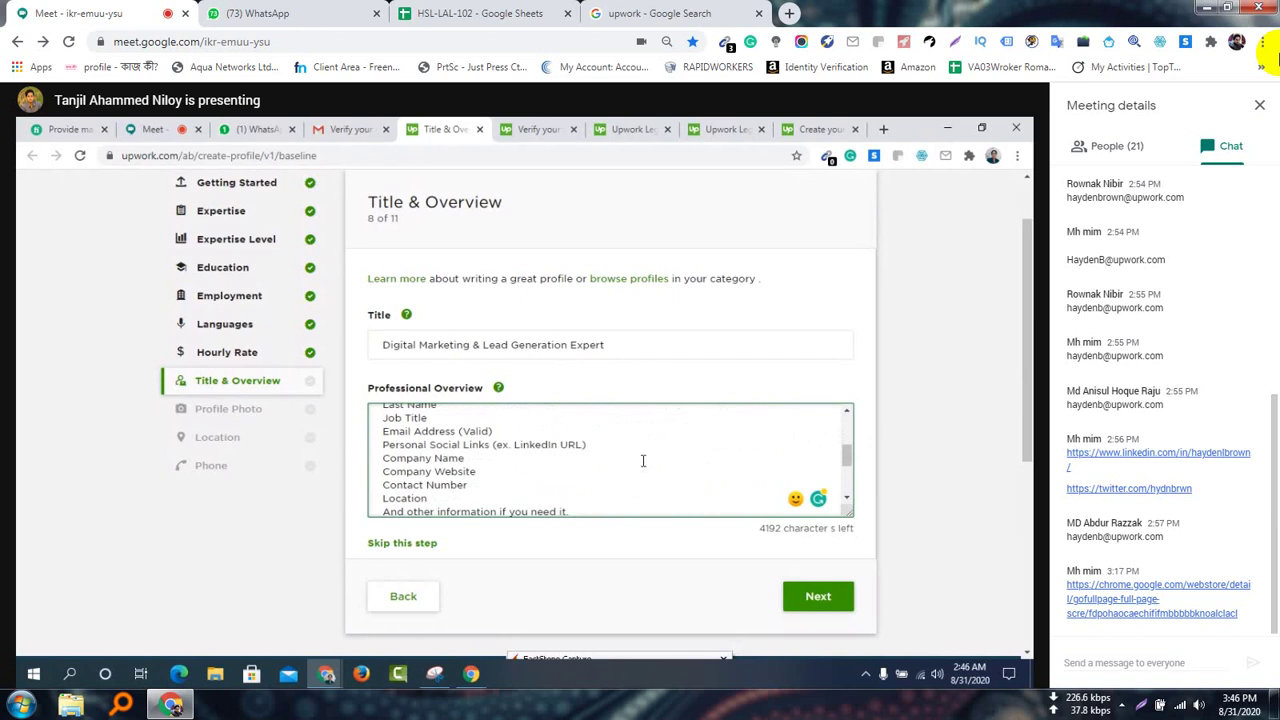
pyautogui.scroll(-2, 643, 460)
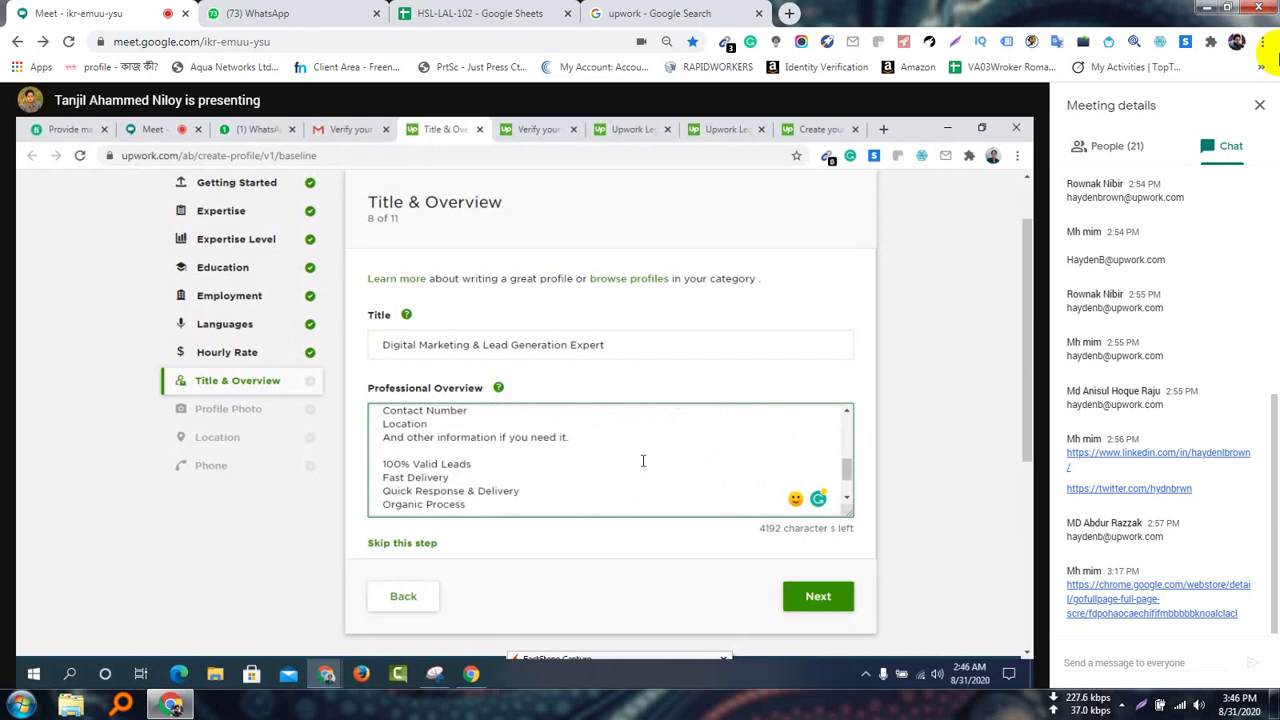
# Save the overview with Next, reaching the Profile Photo step, 9 of 11
pyautogui.click(818, 598)
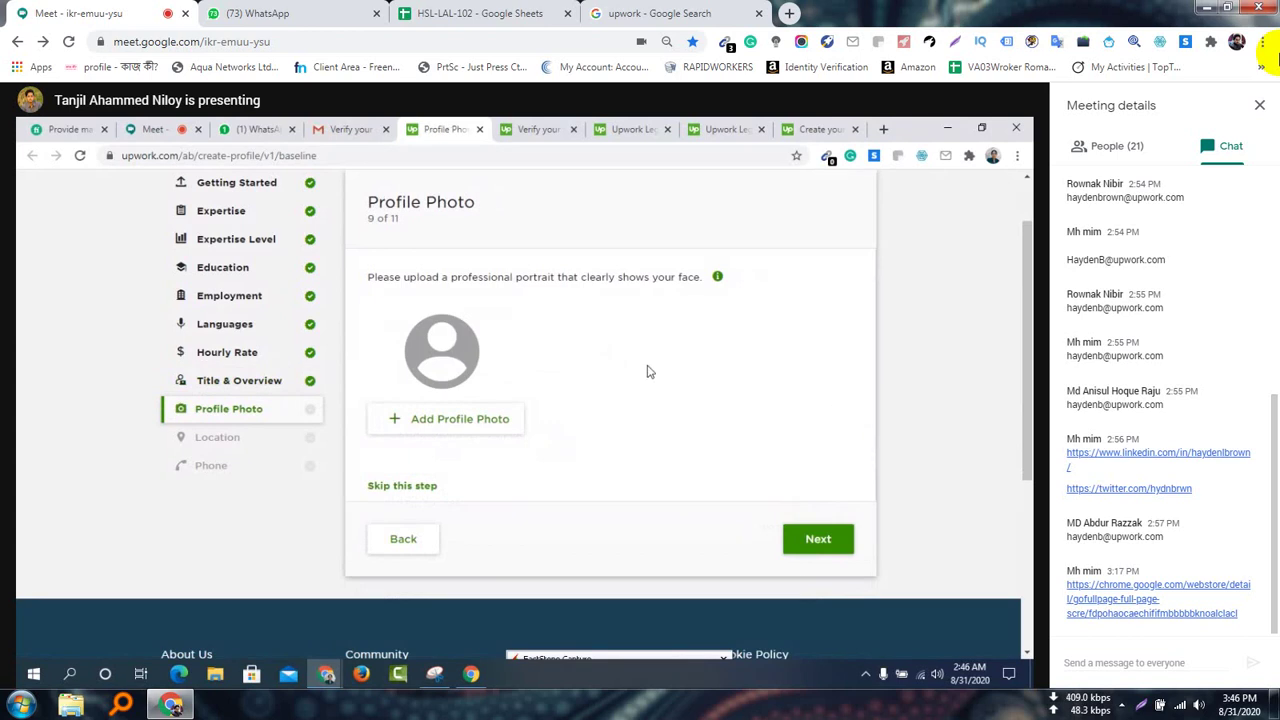
pyautogui.scroll(1, 650, 368)
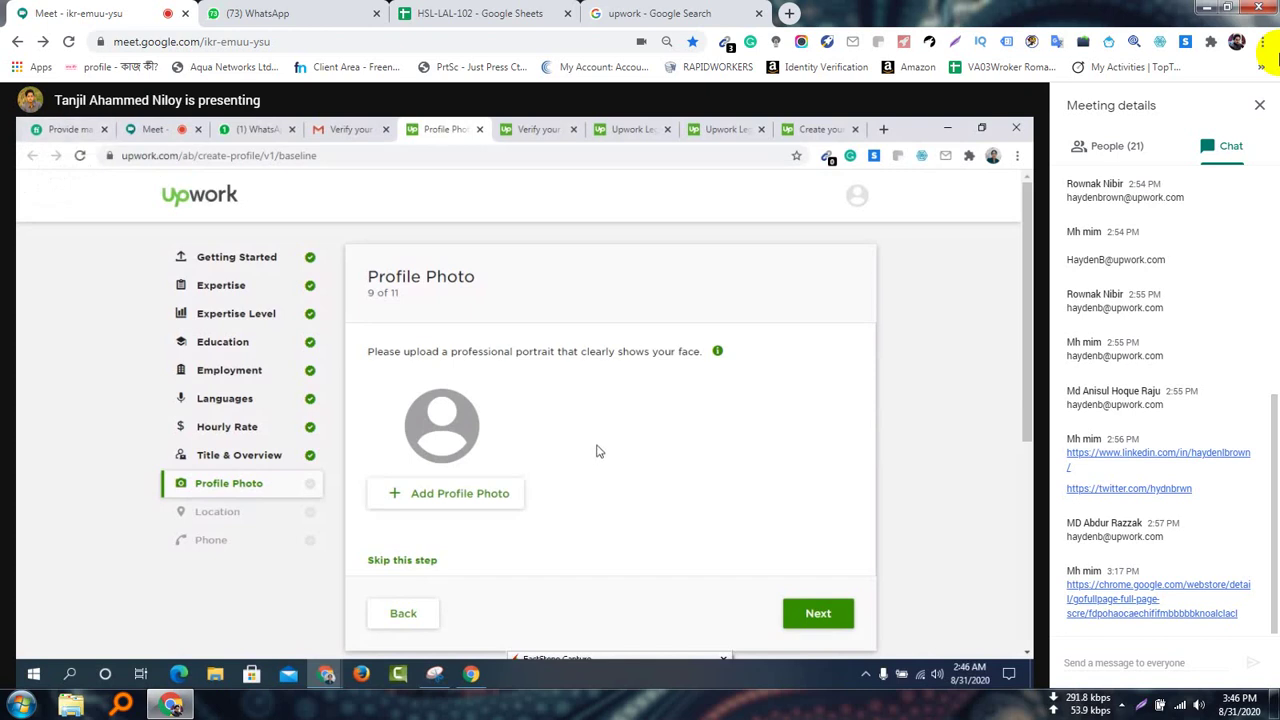
# Switch to the Fiverr tab and open the seller's profile from the avatar menu
pyautogui.click(65, 129)
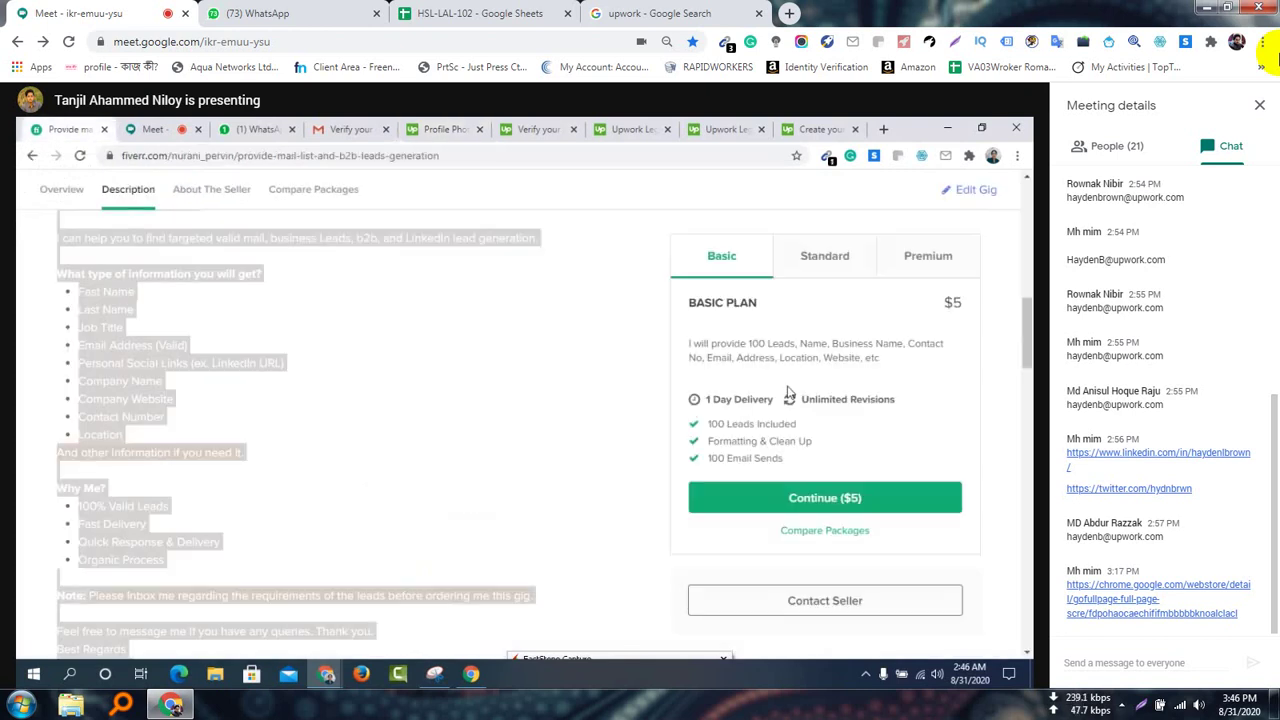
pyautogui.scroll(5, 728, 382)
pyautogui.click(985, 200)
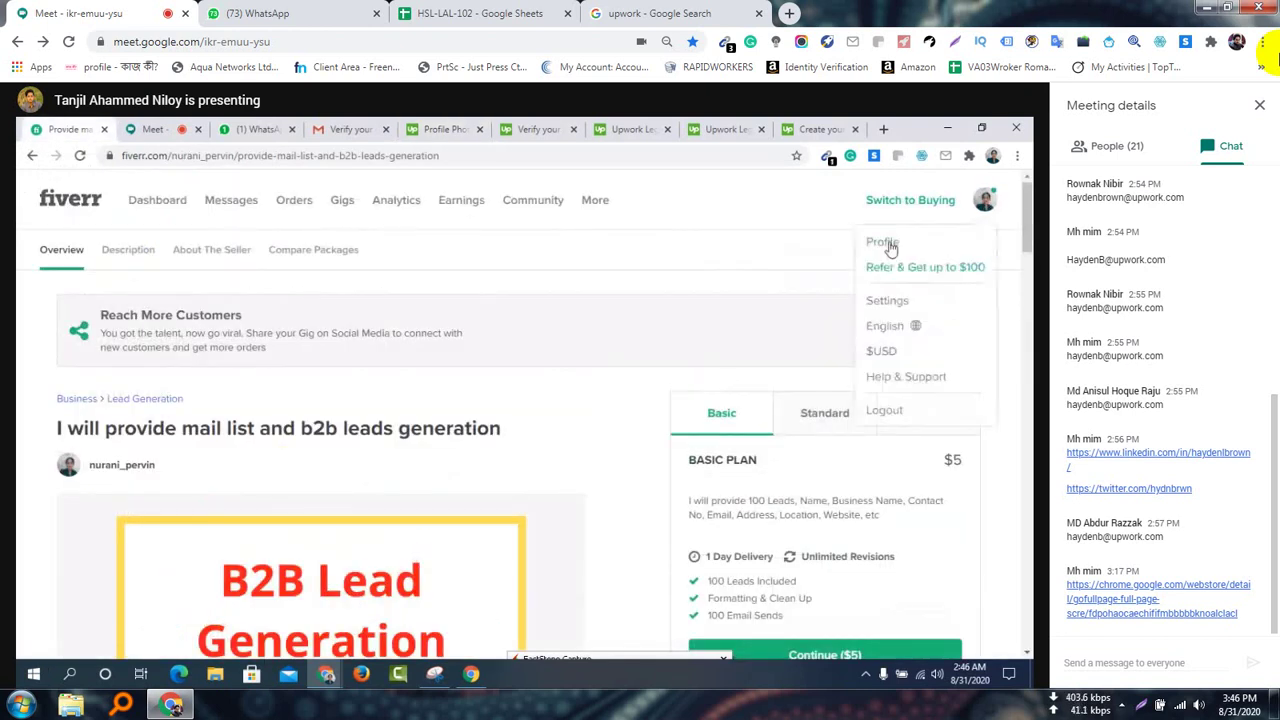
pyautogui.click(876, 243)
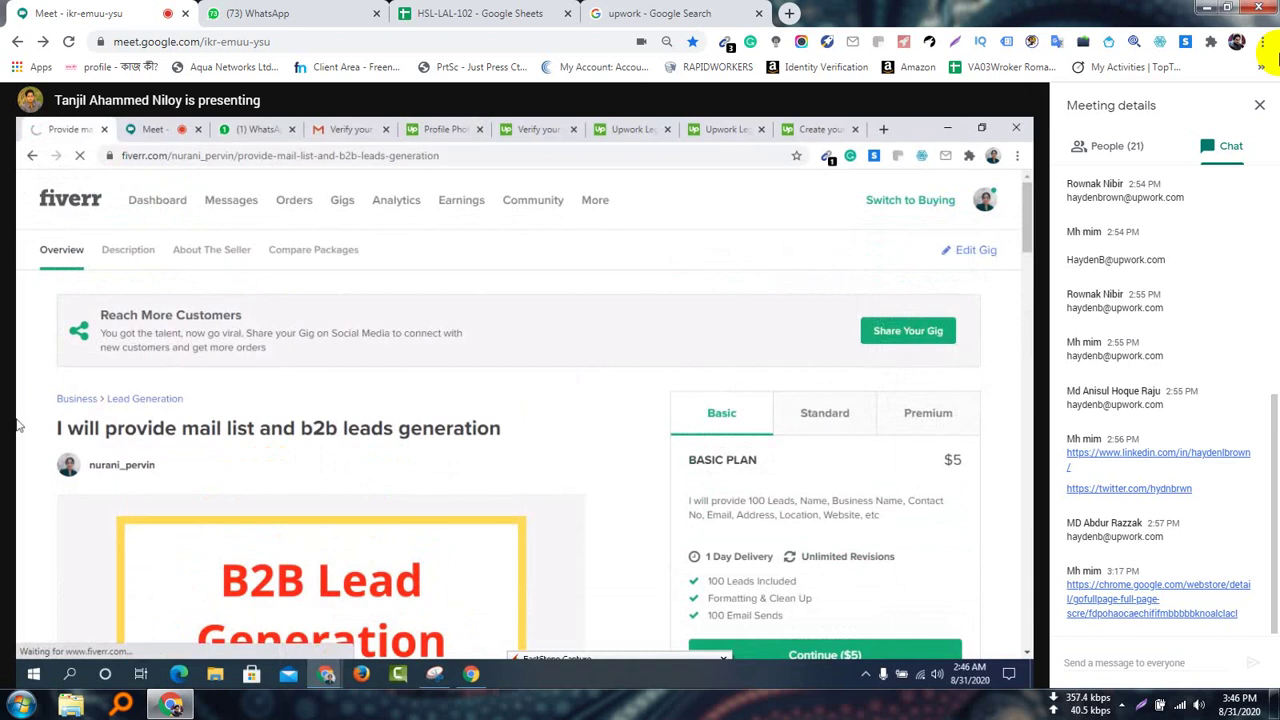
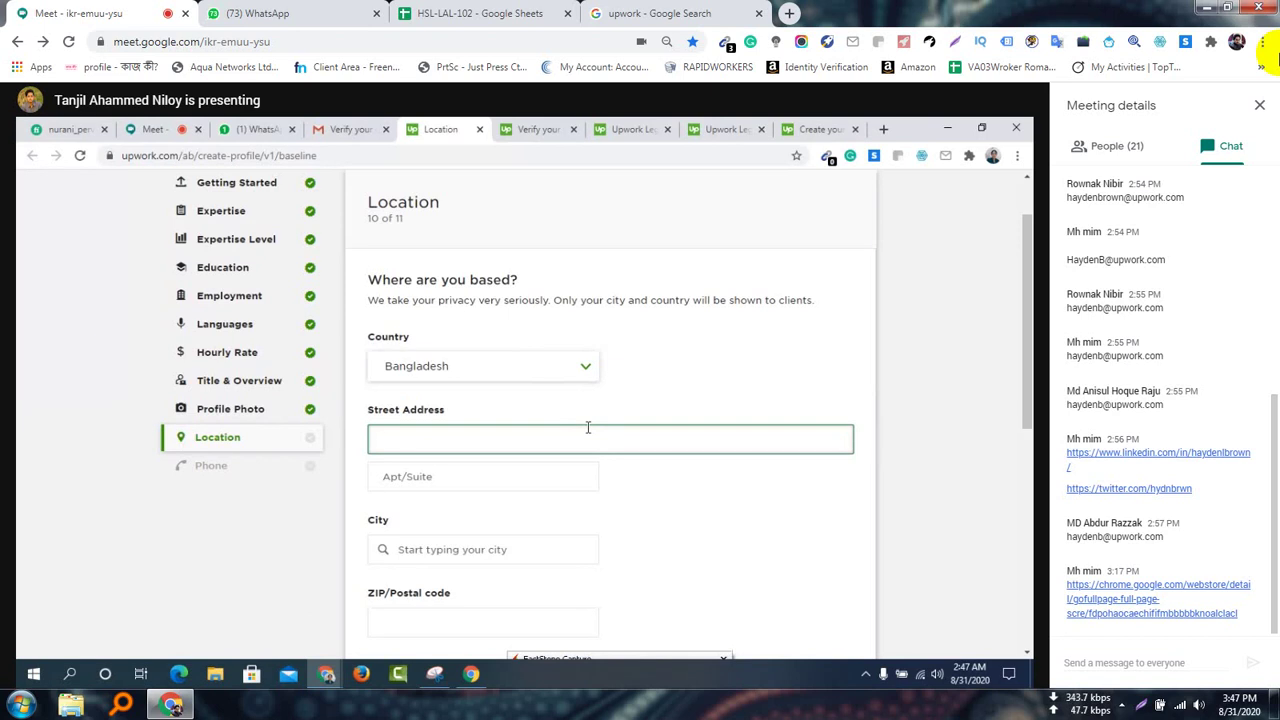
pyautogui.click(382, 445)
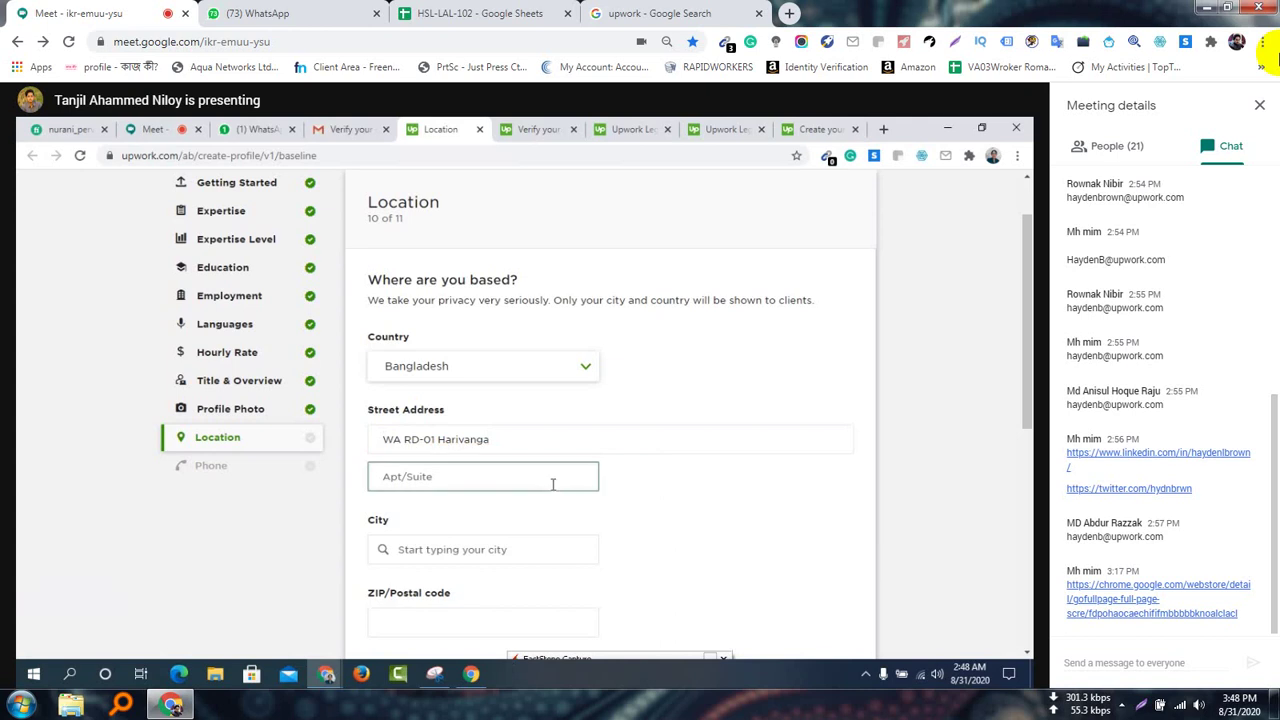
pyautogui.click(538, 553)
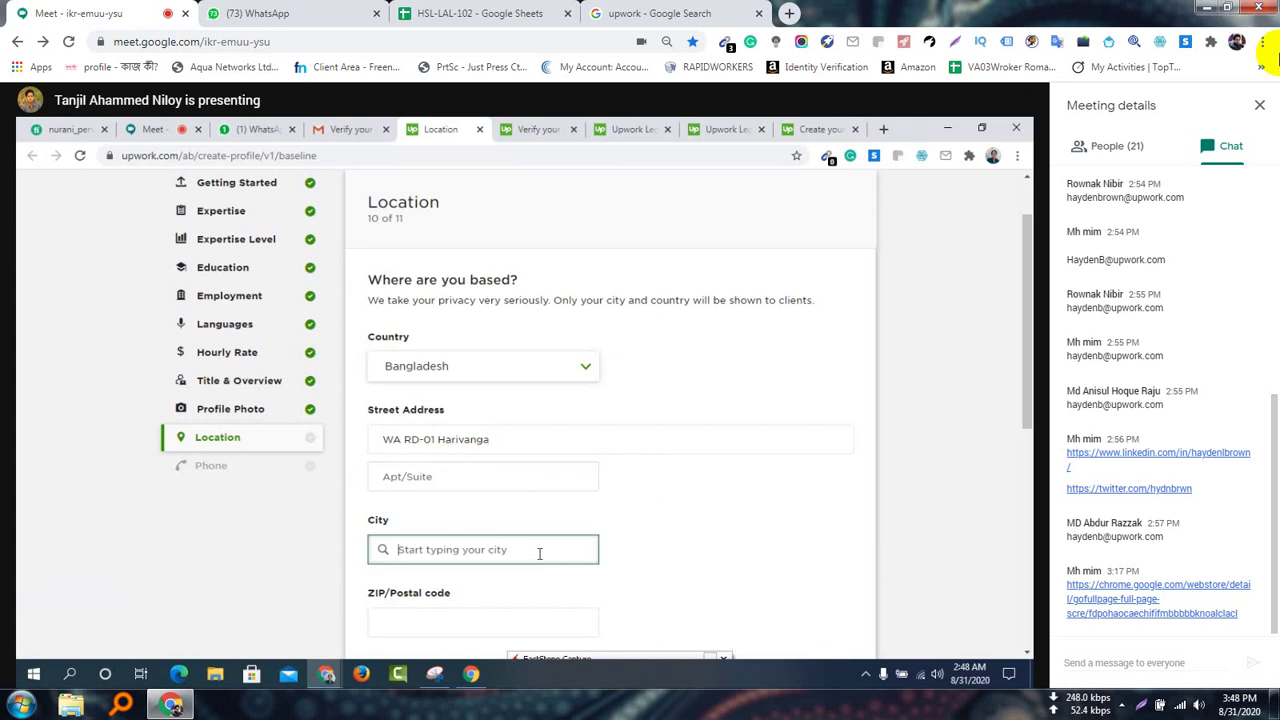
# Enter 'Lalmoni' and pick Lalmonirhat, F, BD from the city suggestions
pyautogui.write('Lalmo')
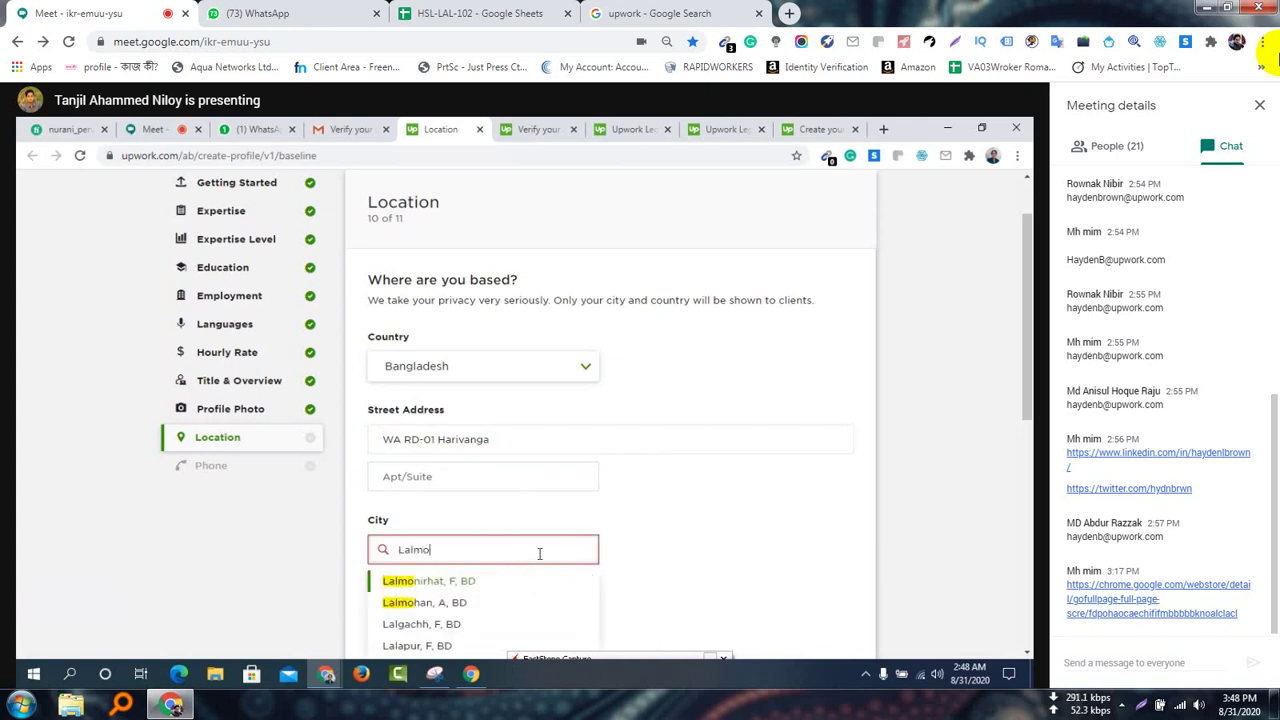
pyautogui.write('ni')
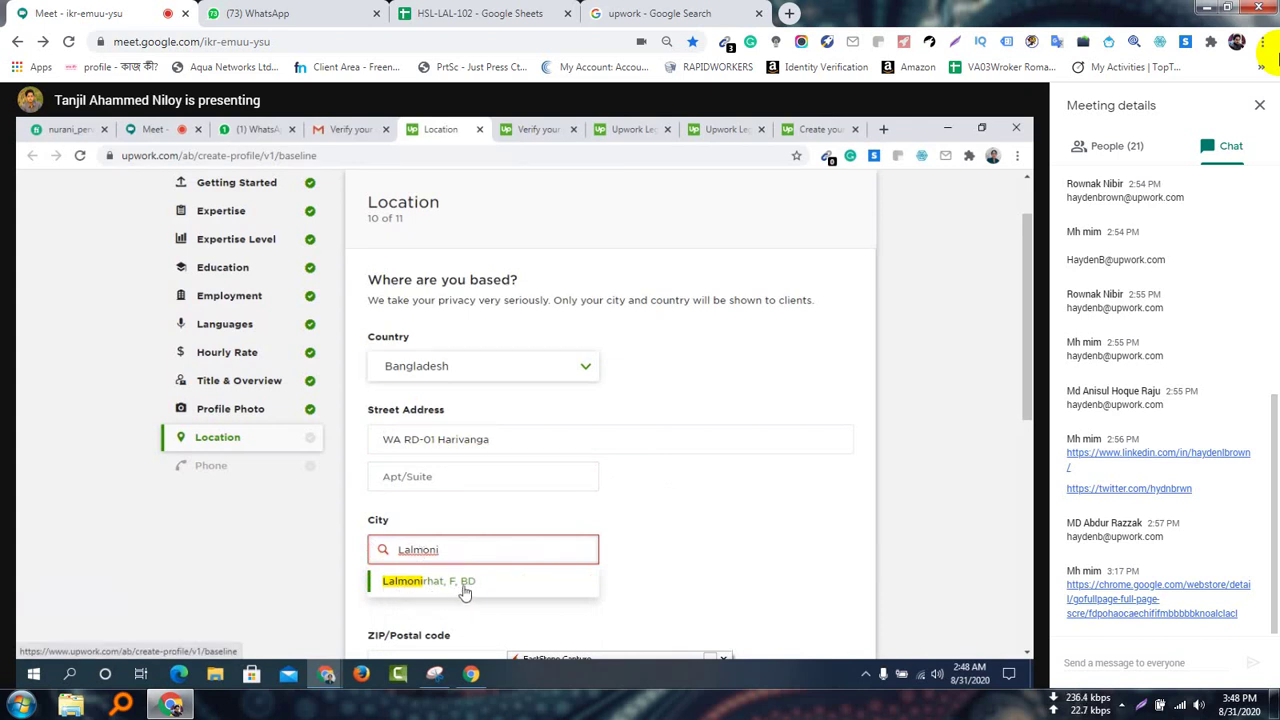
pyautogui.click(452, 588)
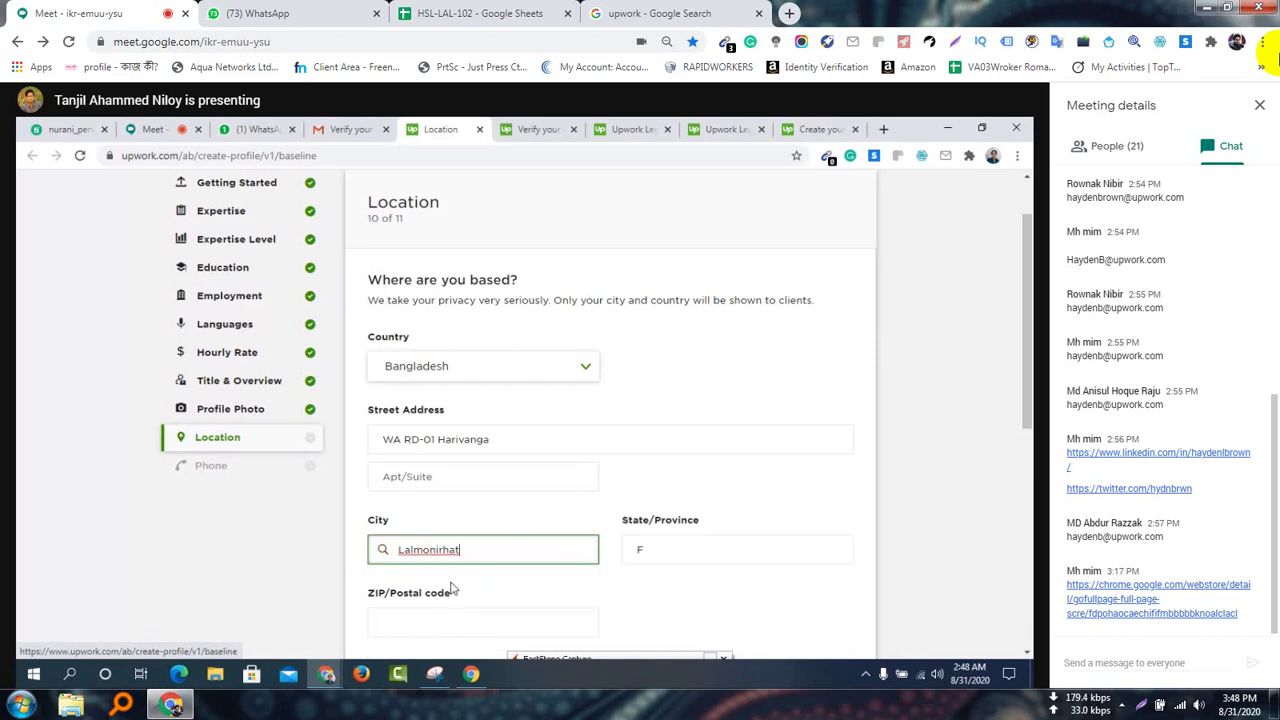
pyautogui.scroll(-1, 578, 506)
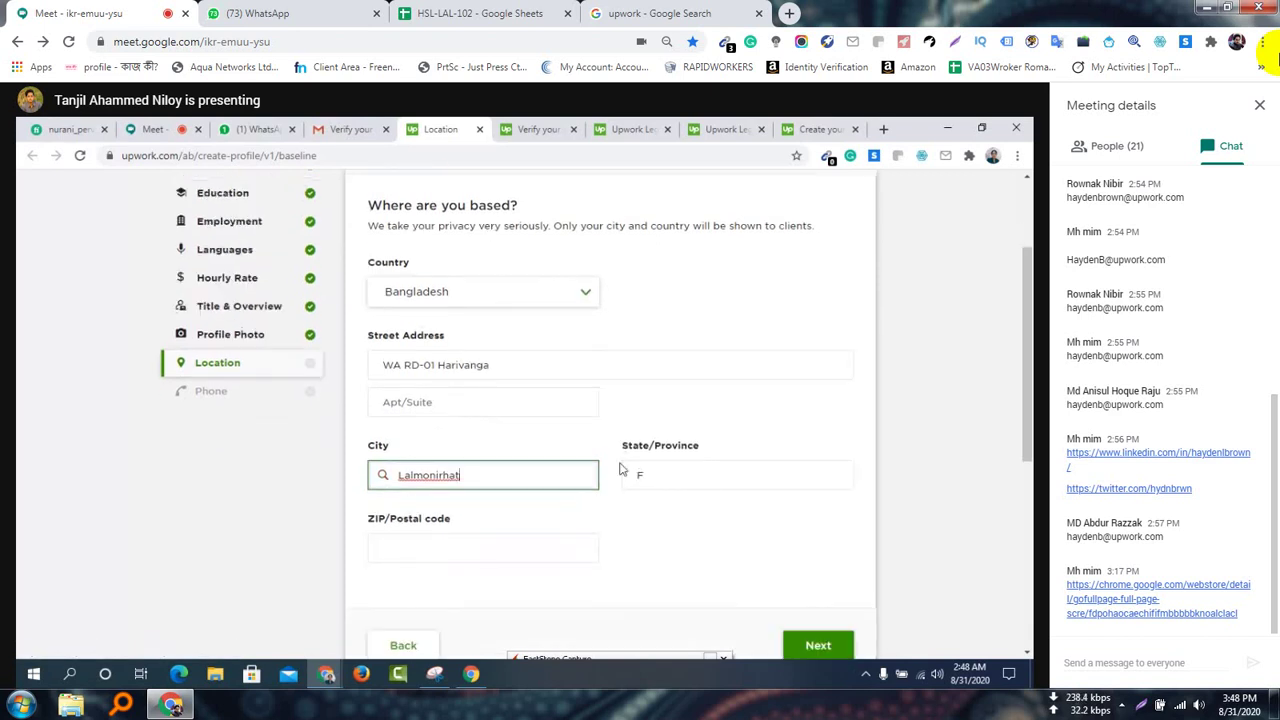
pyautogui.scroll(-1, 621, 504)
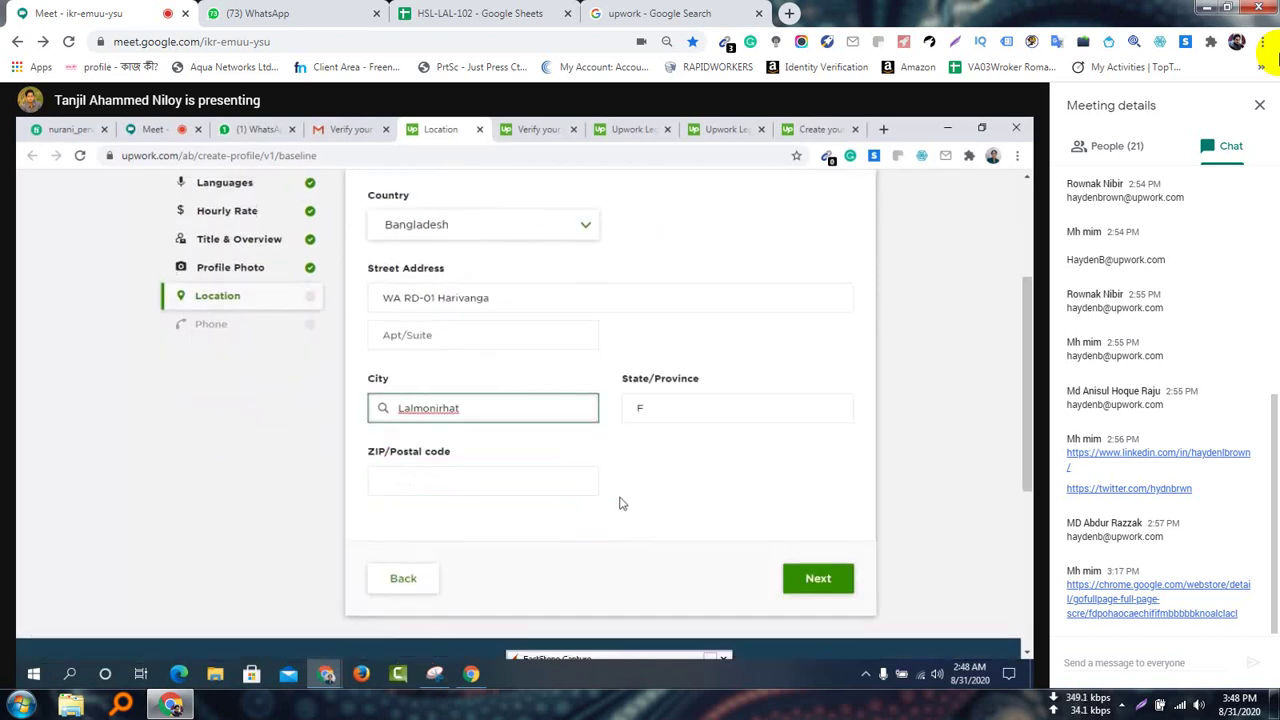
# Accept the suggested 5500 ZIP/Postal code and look over the completed address
pyautogui.click(474, 472)
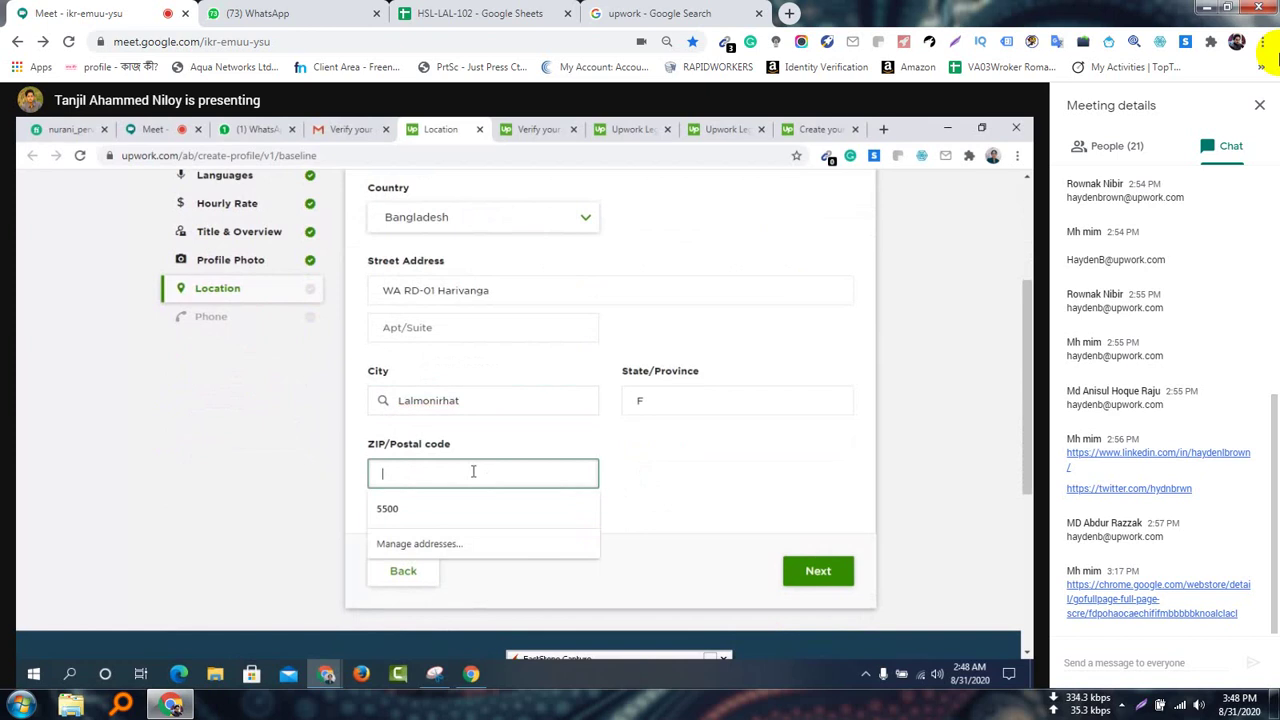
pyautogui.click(431, 510)
pyautogui.scroll(1, 642, 470)
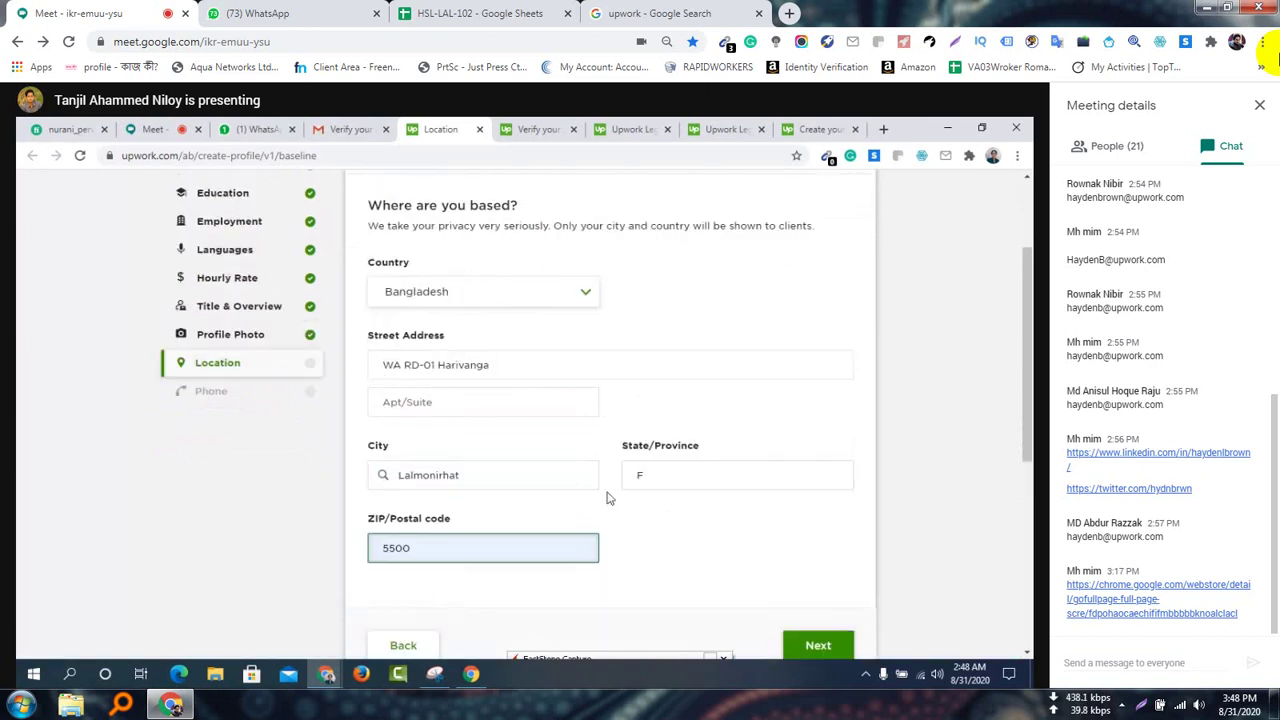
pyautogui.scroll(-2, 612, 499)
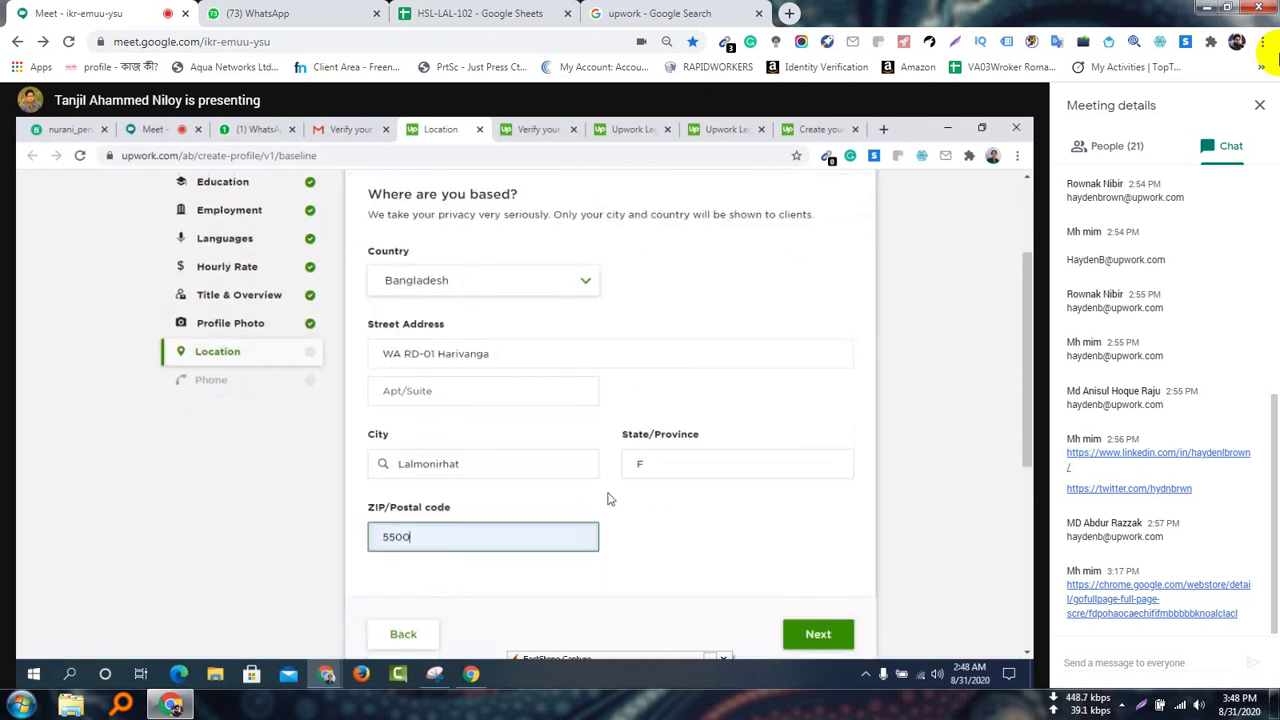
pyautogui.scroll(2, 615, 499)
pyautogui.scroll(-1, 617, 499)
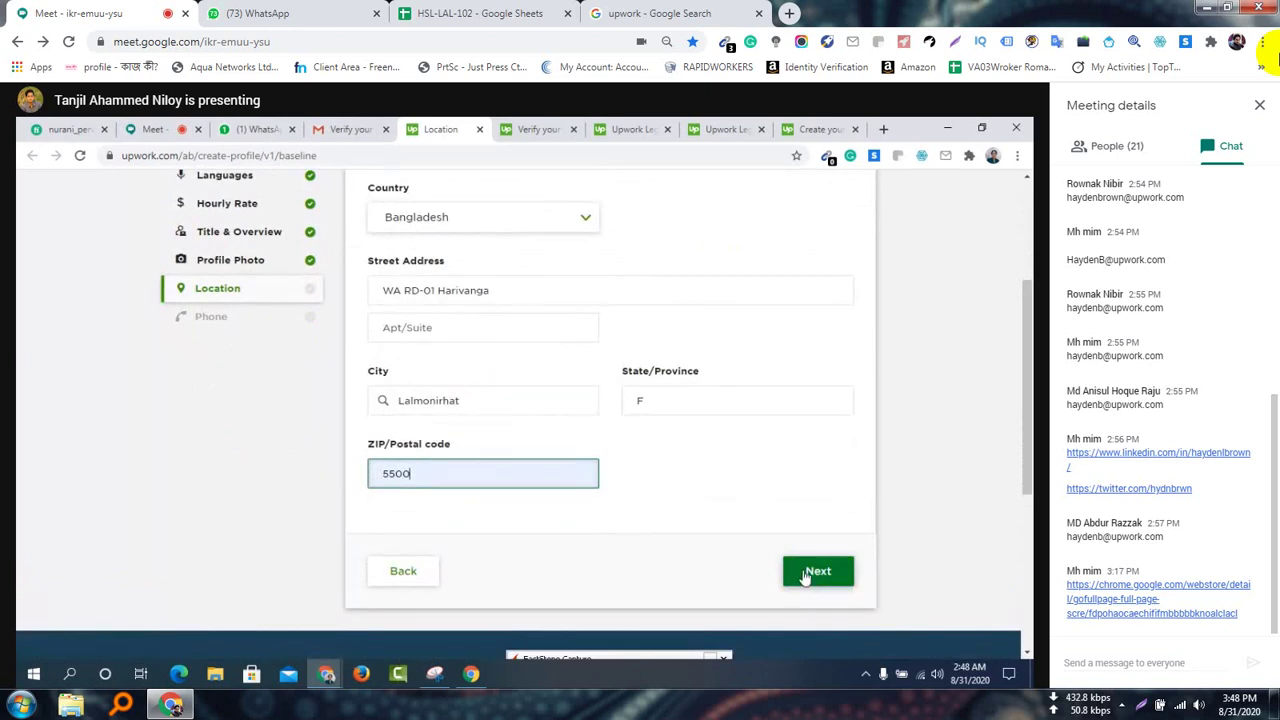
pyautogui.scroll(1, 793, 566)
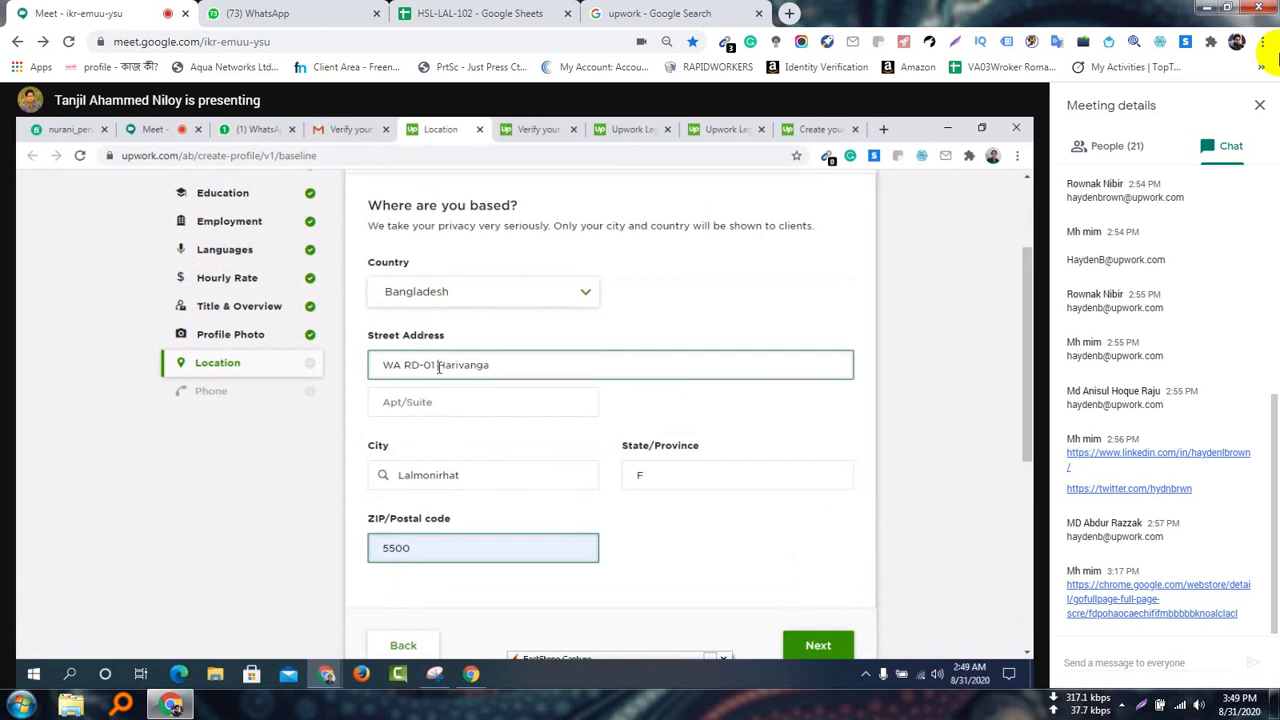
pyautogui.moveTo(437, 366); pyautogui.dragTo(376, 366)
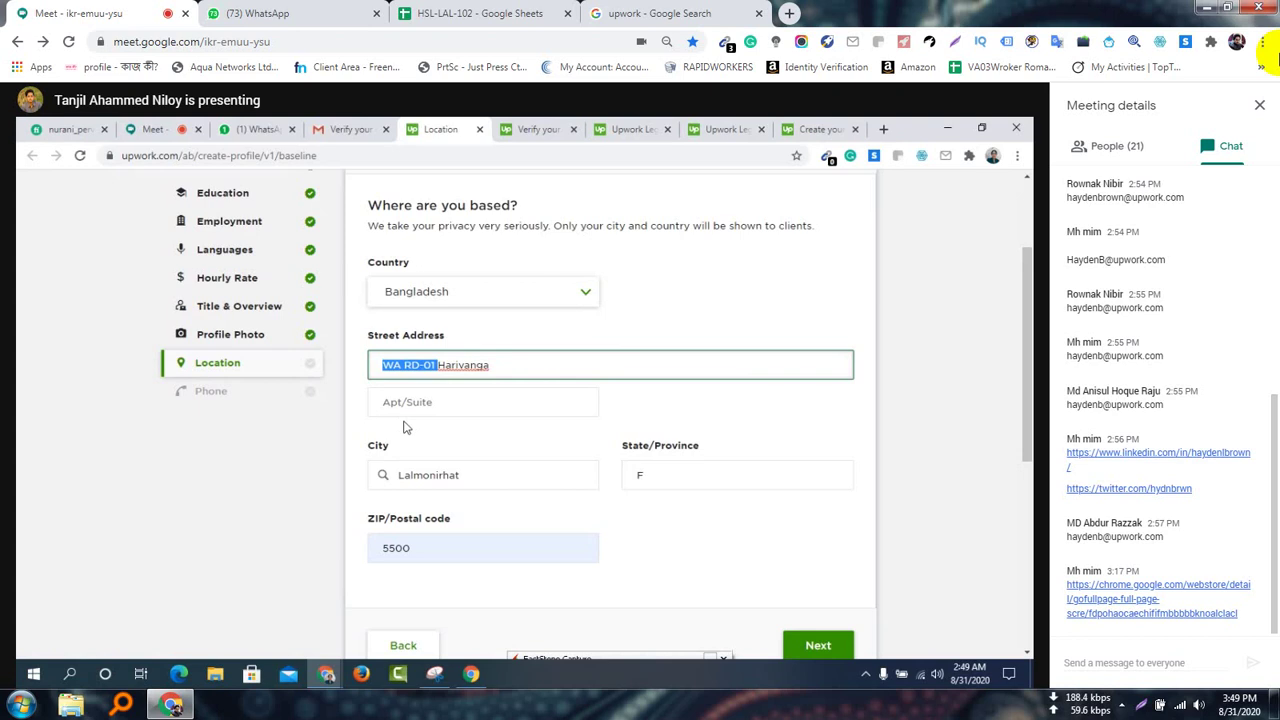
pyautogui.click(700, 410)
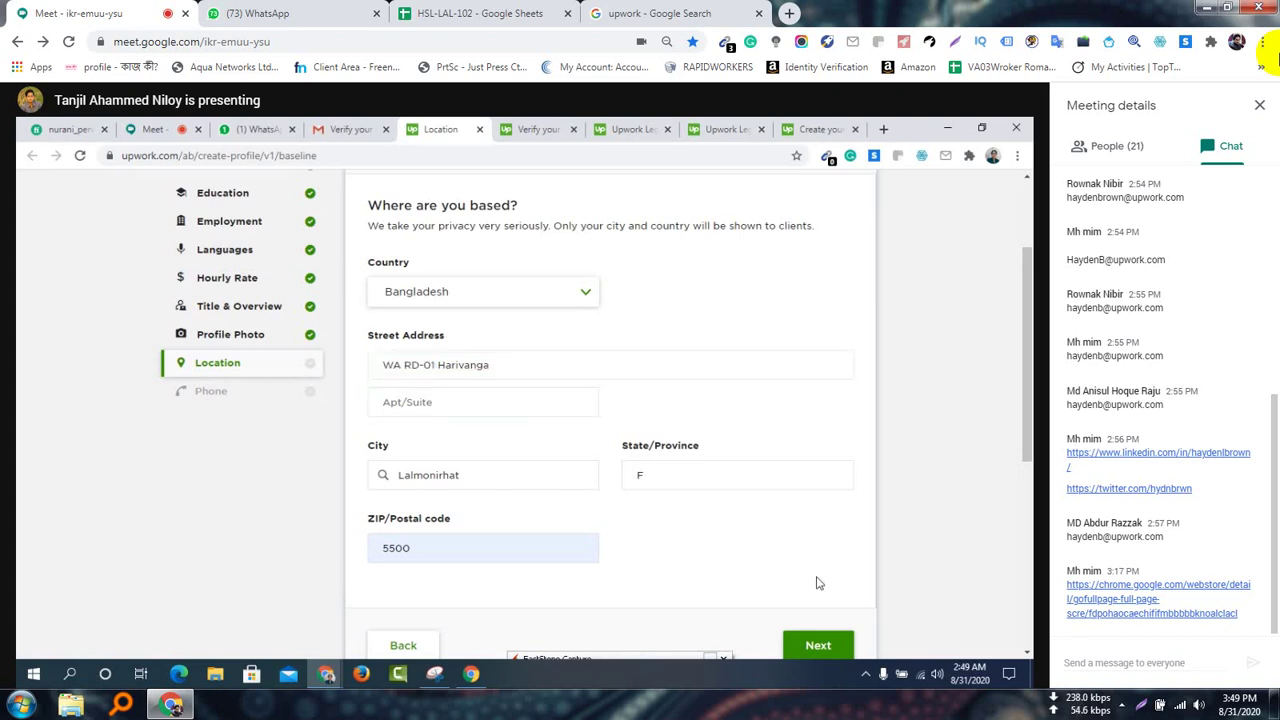
pyautogui.click(805, 645)
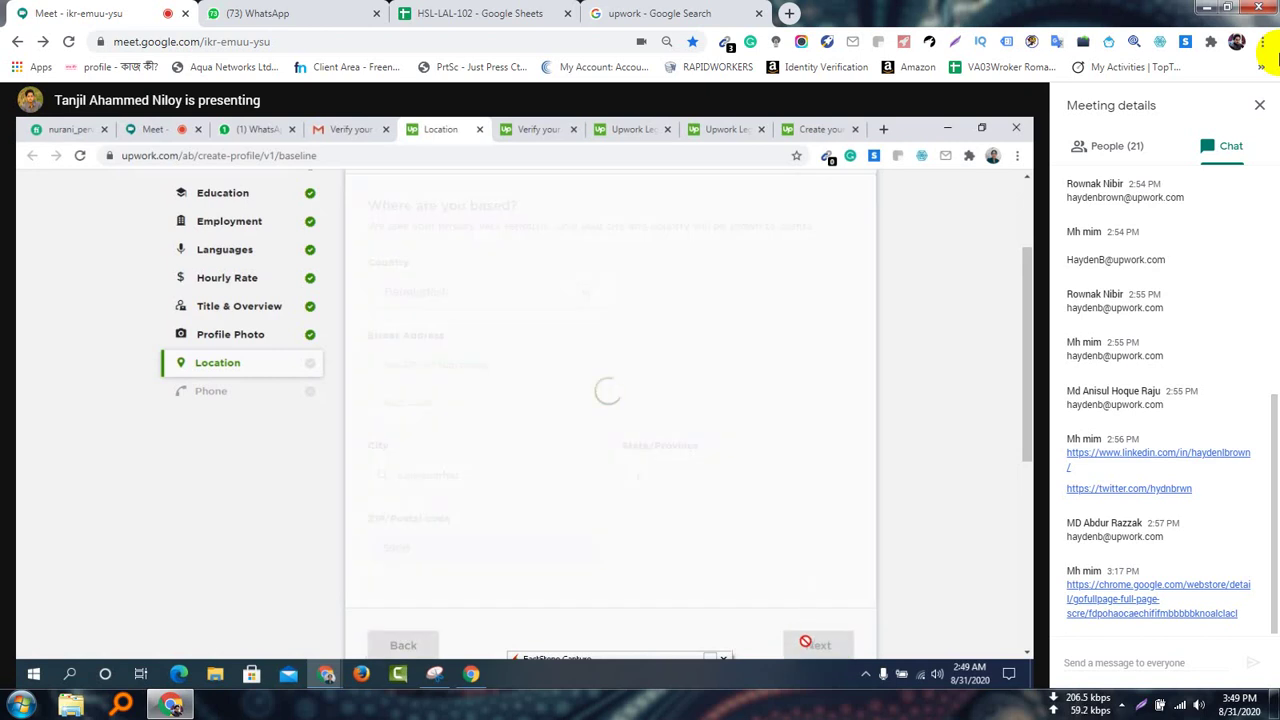
pyautogui.scroll(1, 596, 477)
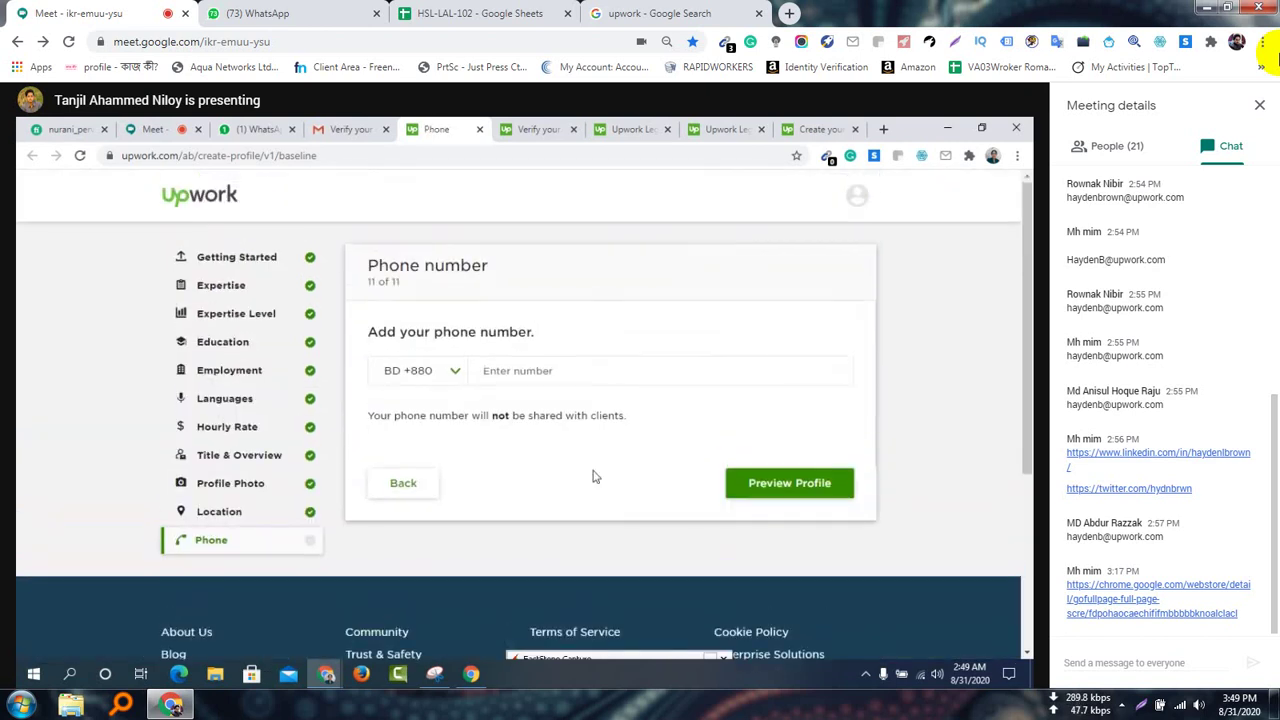
pyautogui.click(585, 372)
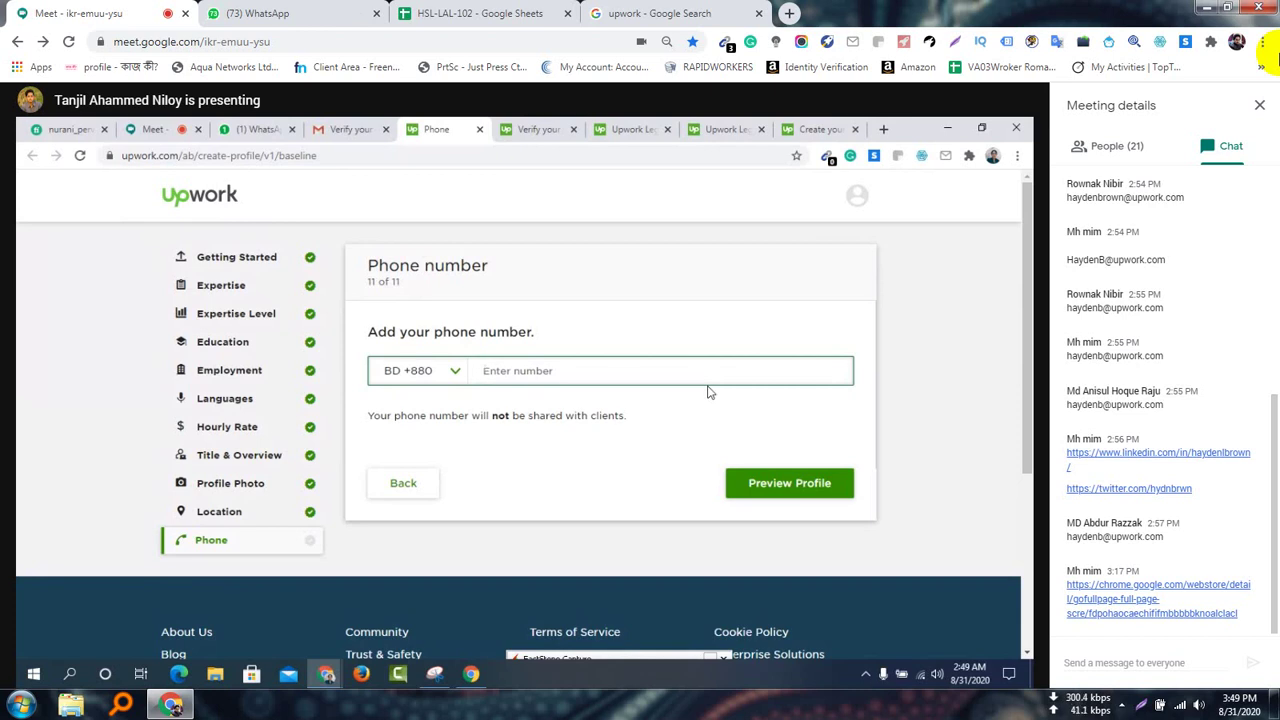
pyautogui.write('18')
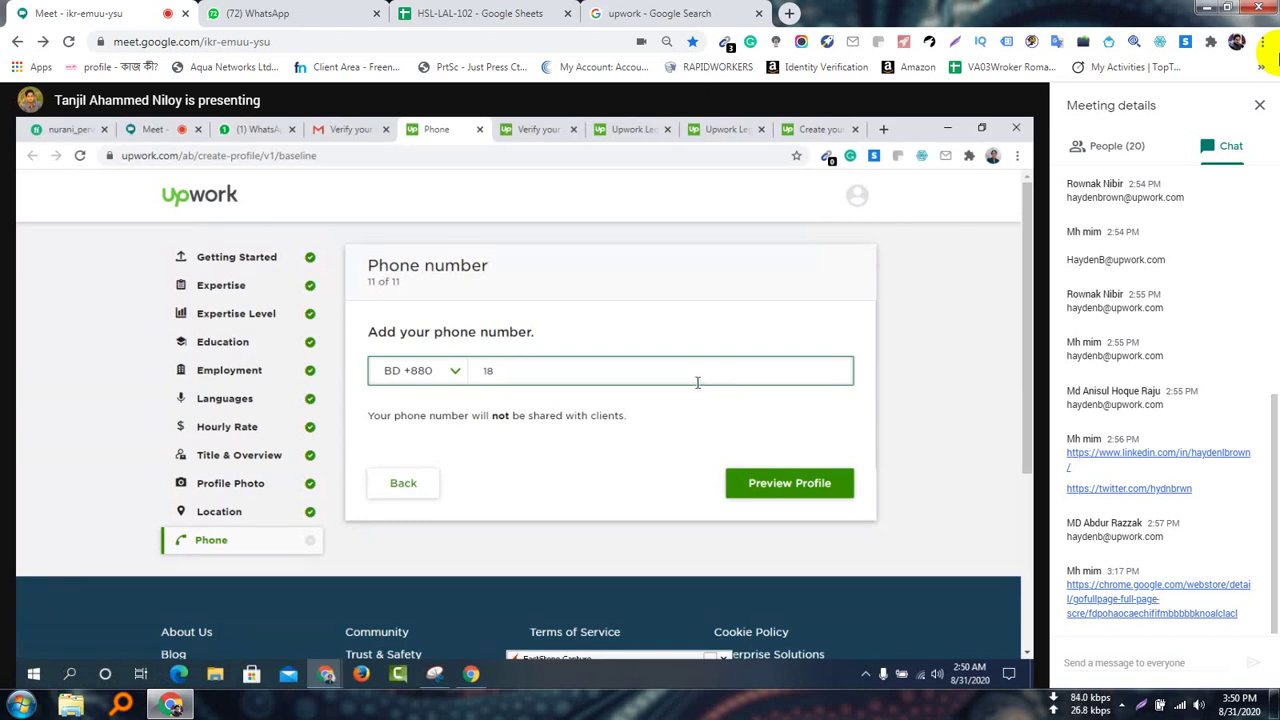
pyautogui.press('BackSpace')
pyautogui.press('BackSpace')
pyautogui.click(158, 129)
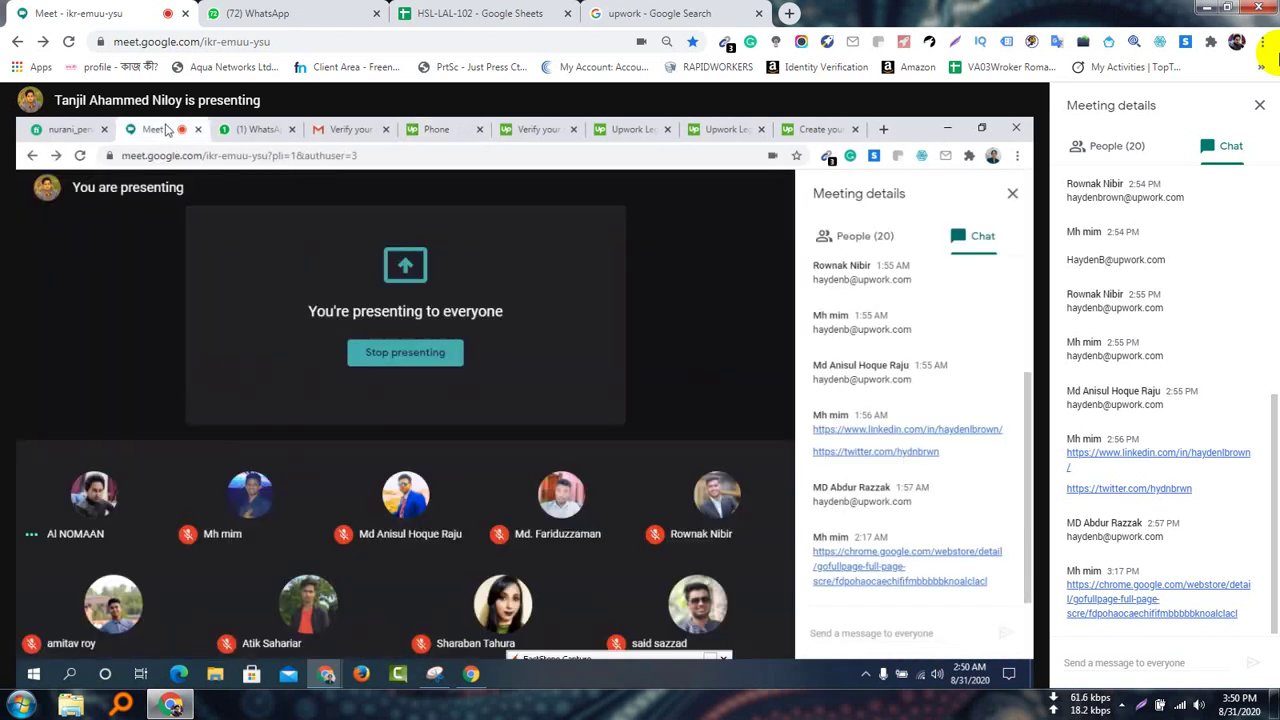
# Close the meeting chat and show the People (20) participant list on the presenting screen
pyautogui.click(1012, 195)
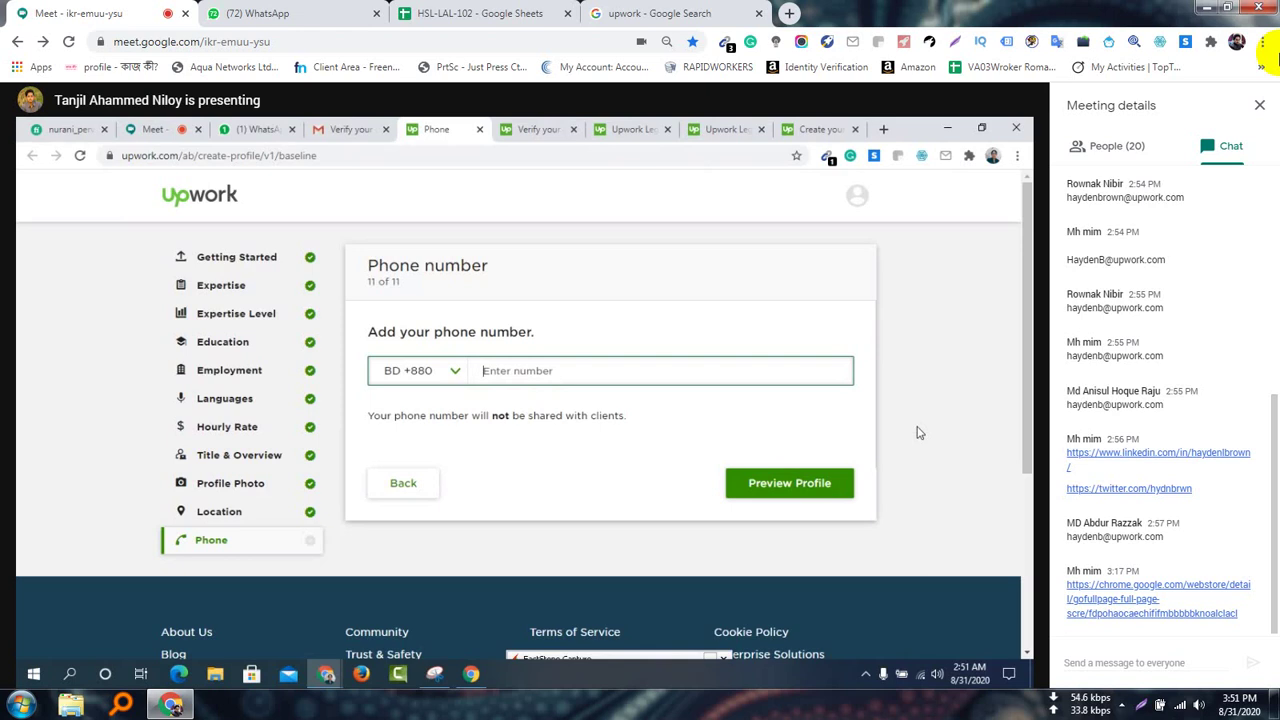
pyautogui.click(153, 129)
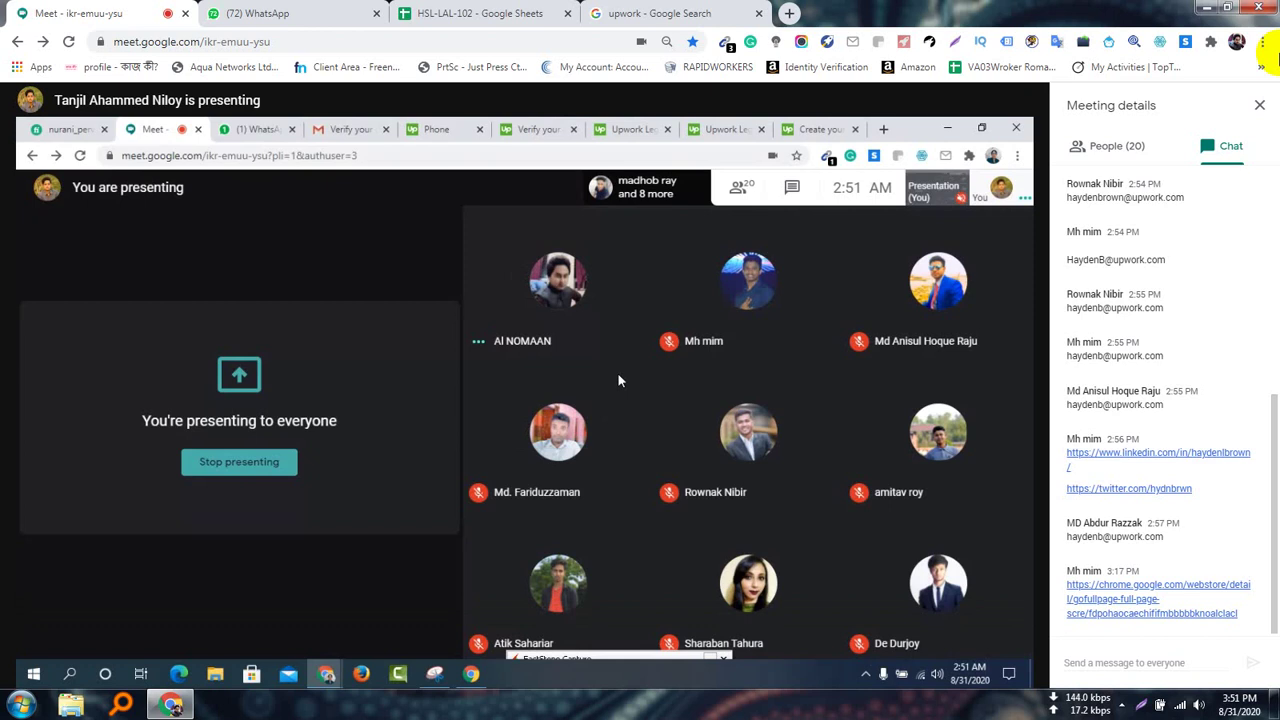
pyautogui.click(738, 187)
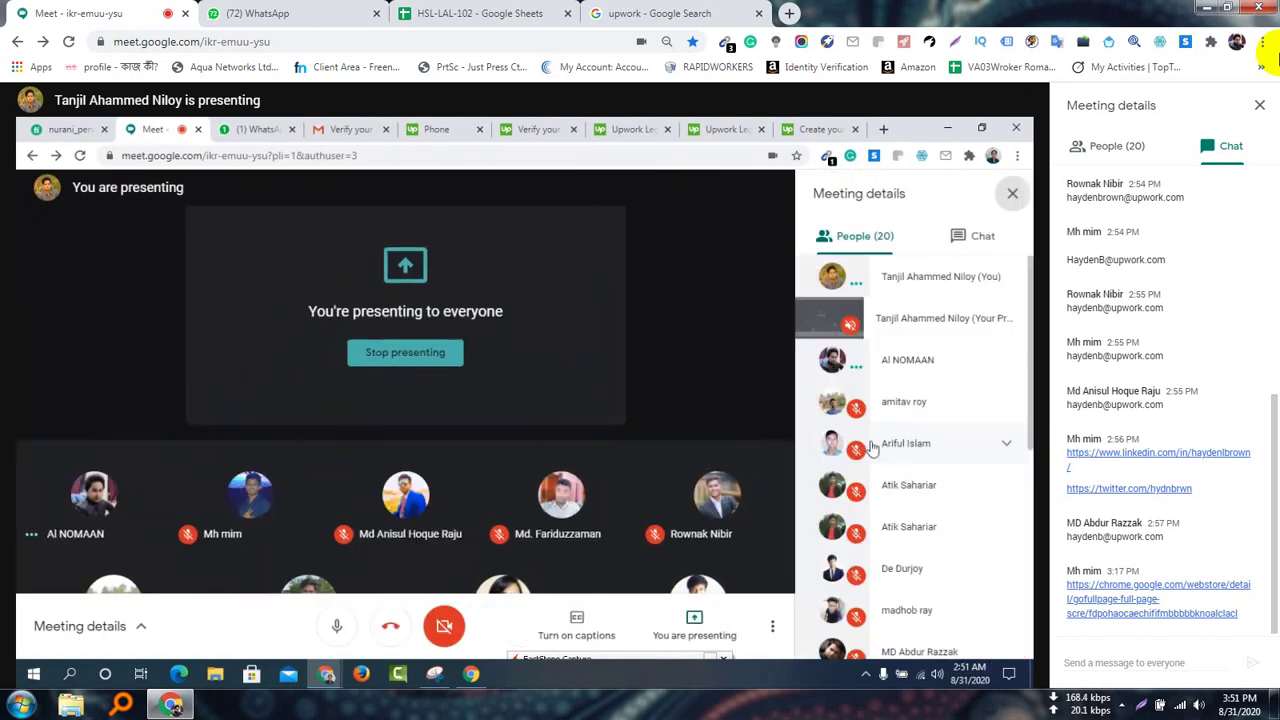
pyautogui.scroll(-4, 890, 450)
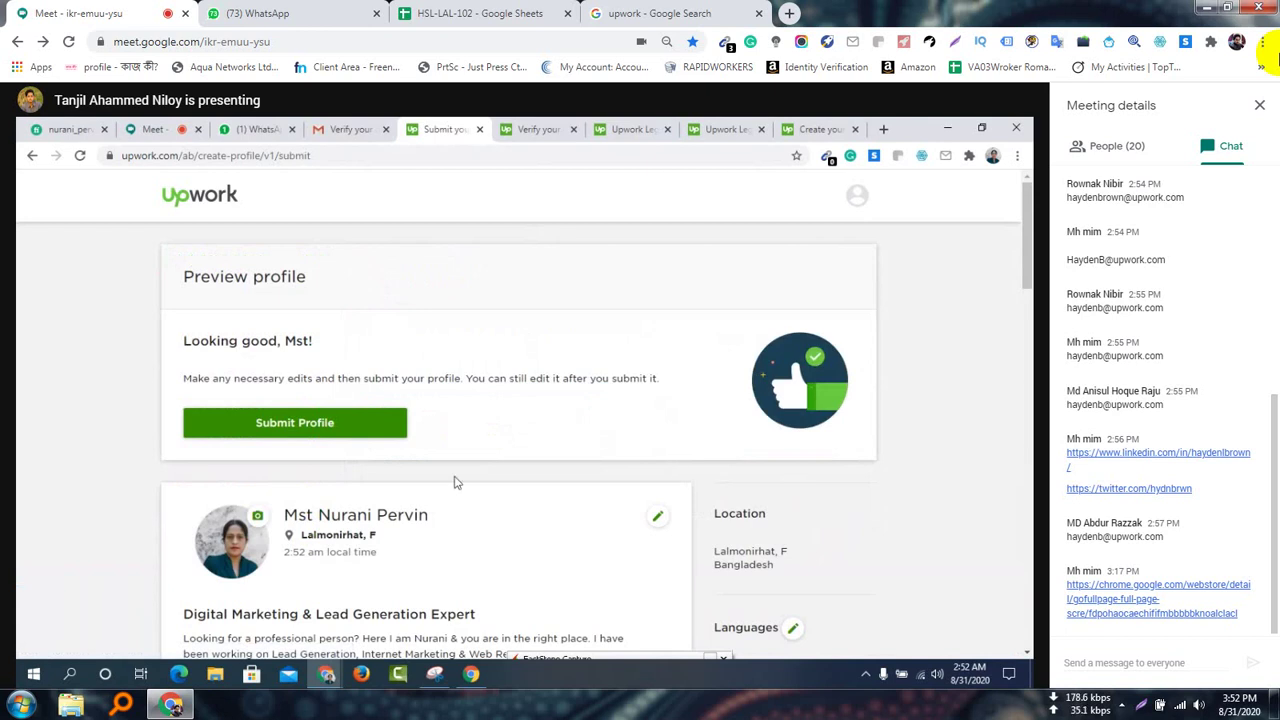
# Submit the finished profile from the Preview profile page
pyautogui.click(300, 428)
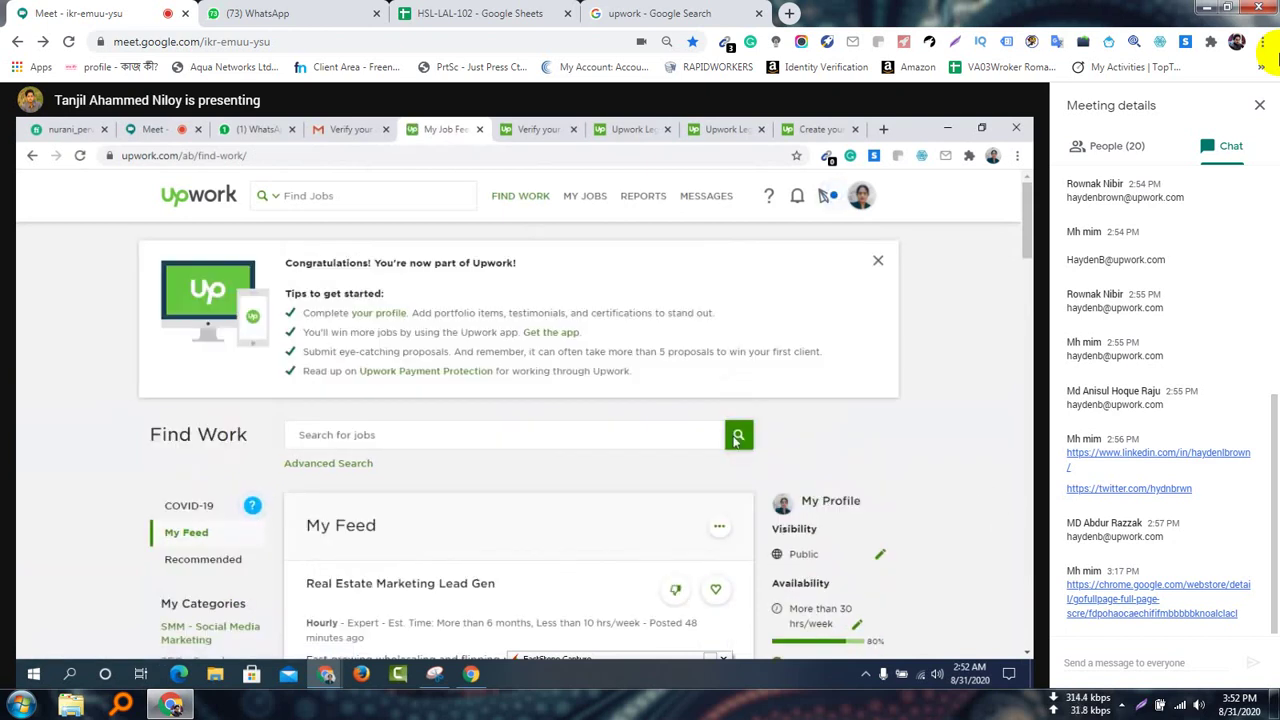
pyautogui.moveTo(284, 270); pyautogui.dragTo(575, 276)
pyautogui.click(562, 272)
pyautogui.moveTo(303, 352); pyautogui.dragTo(855, 360)
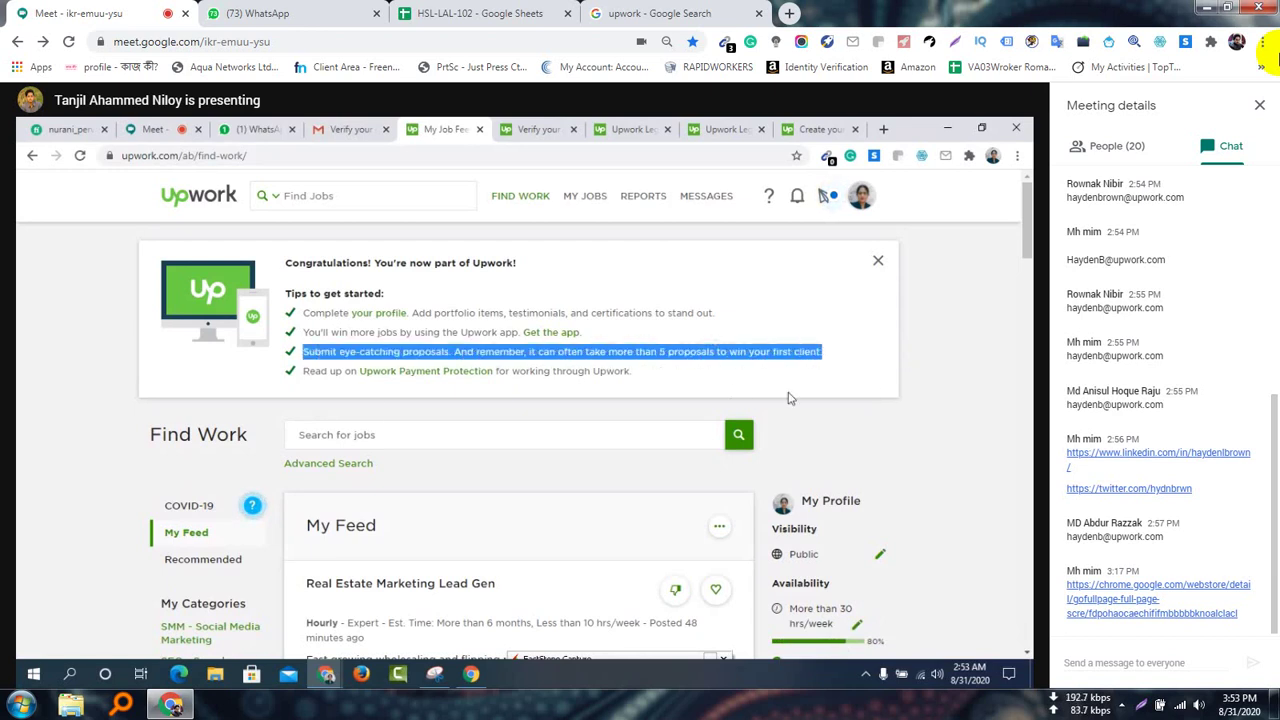
pyautogui.click(634, 404)
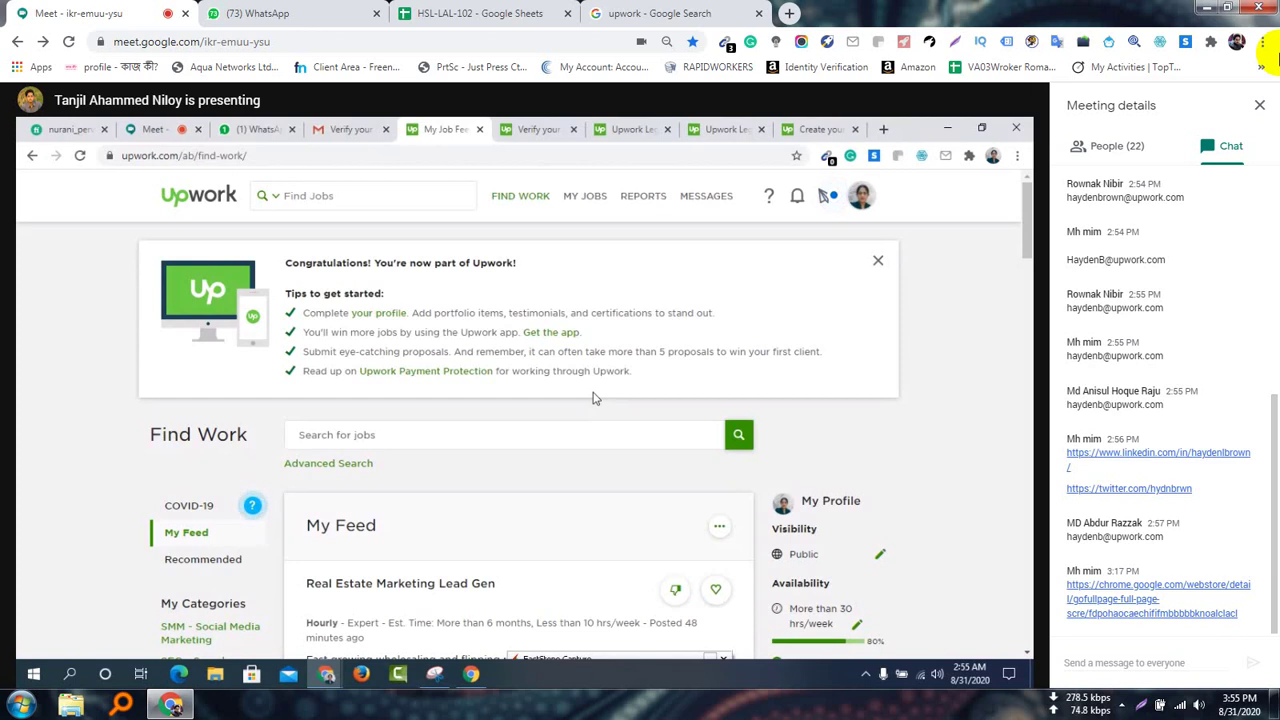
# Scroll down the My Feed job list
pyautogui.scroll(-2, 628, 486)
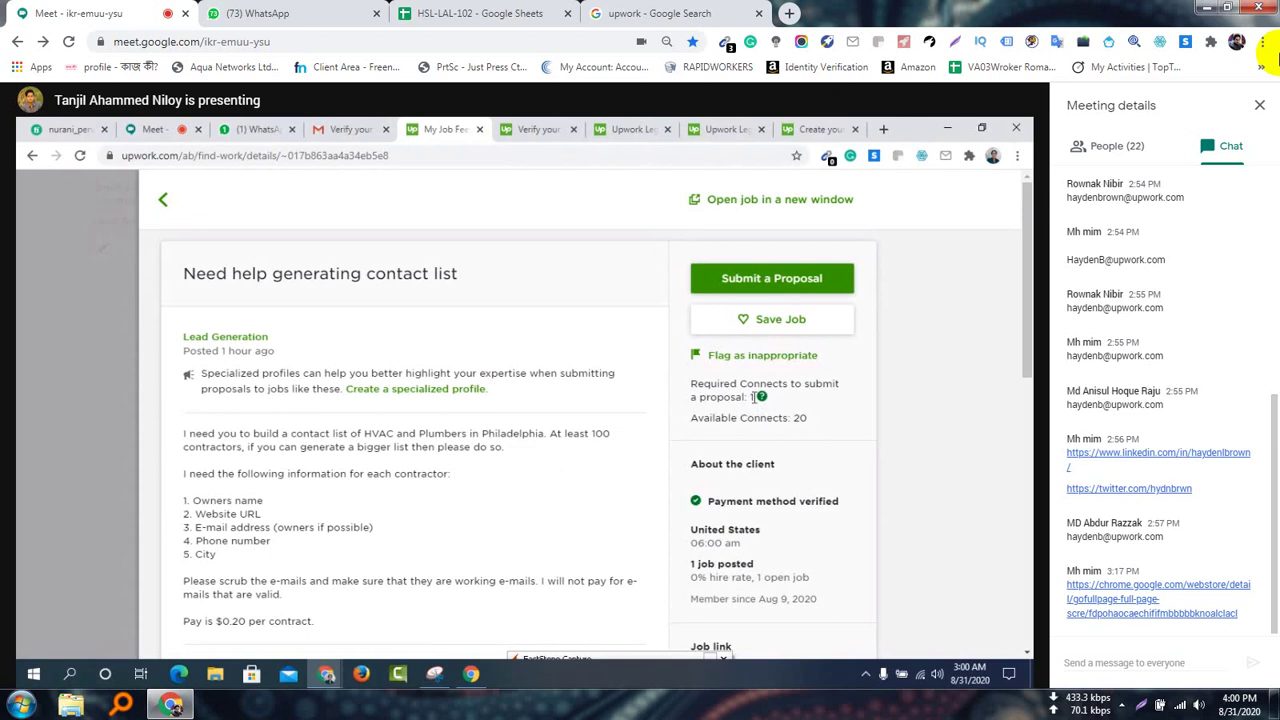
# Point out the 'Required Connects: 1' note, then reveal the hidden taskbar tray icons
pyautogui.moveTo(756, 397); pyautogui.dragTo(745, 397)
pyautogui.click(750, 397)
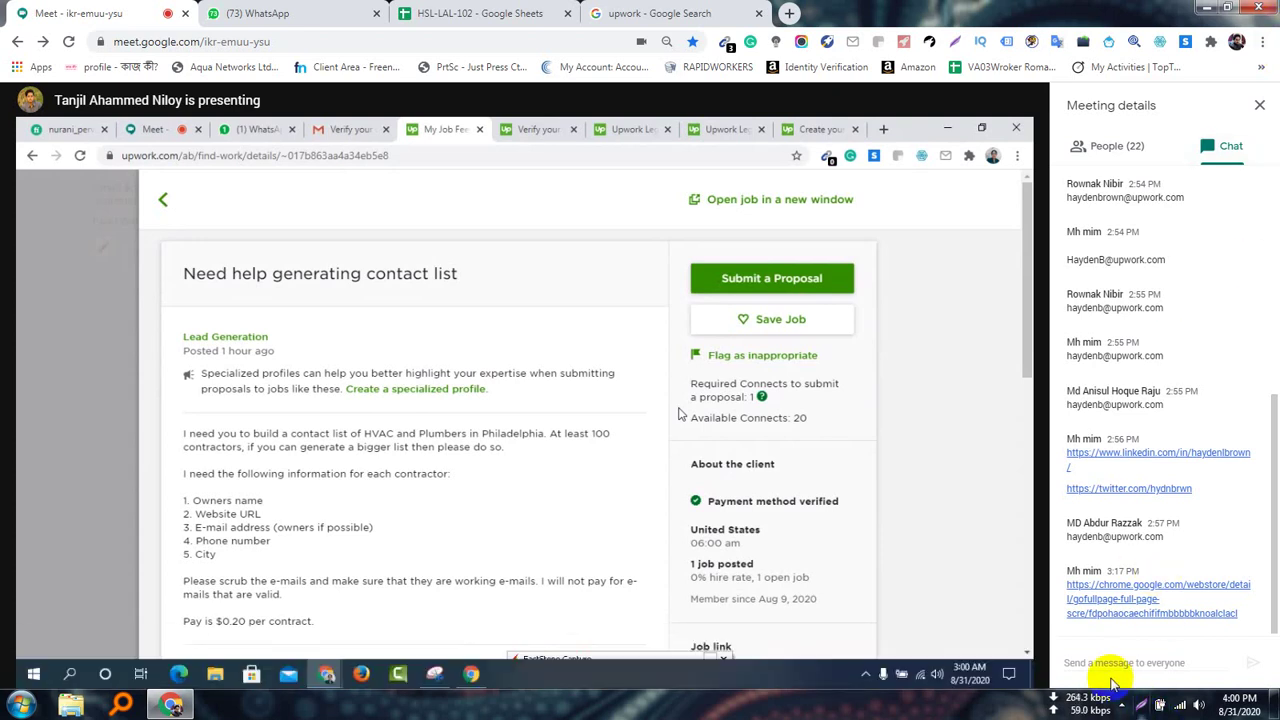
pyautogui.click(1123, 705)
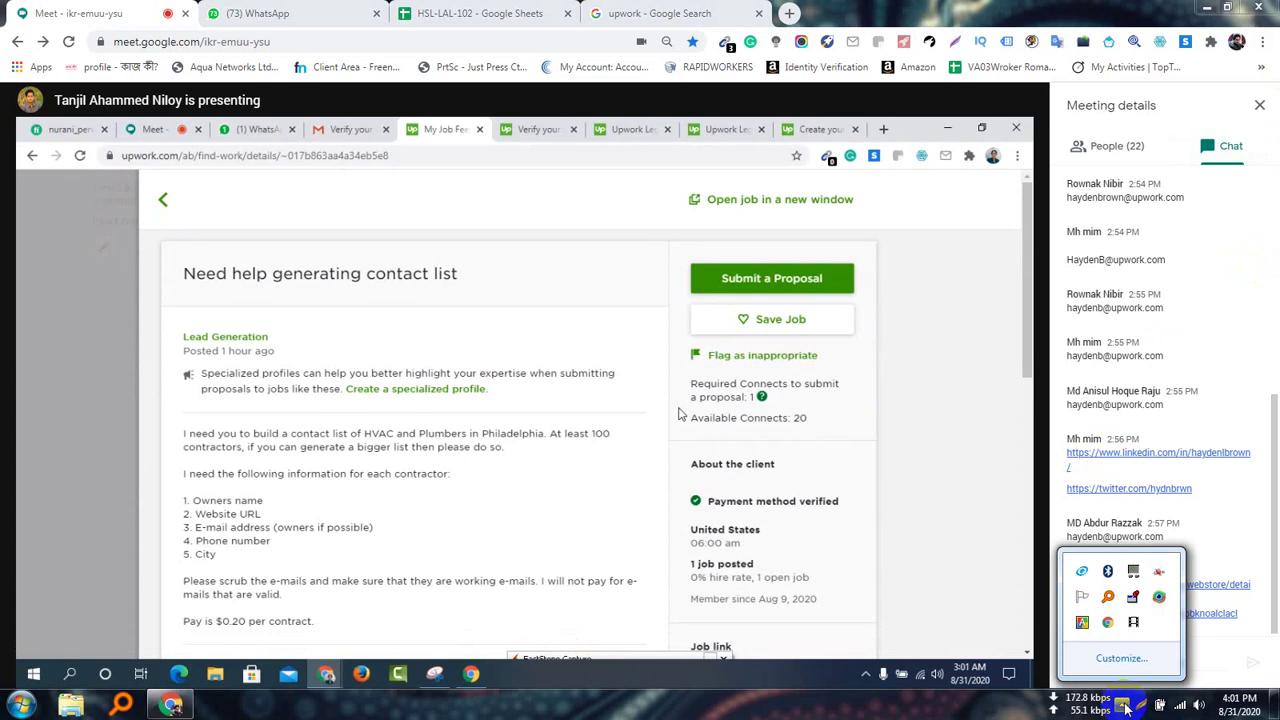
pyautogui.click(1134, 621)
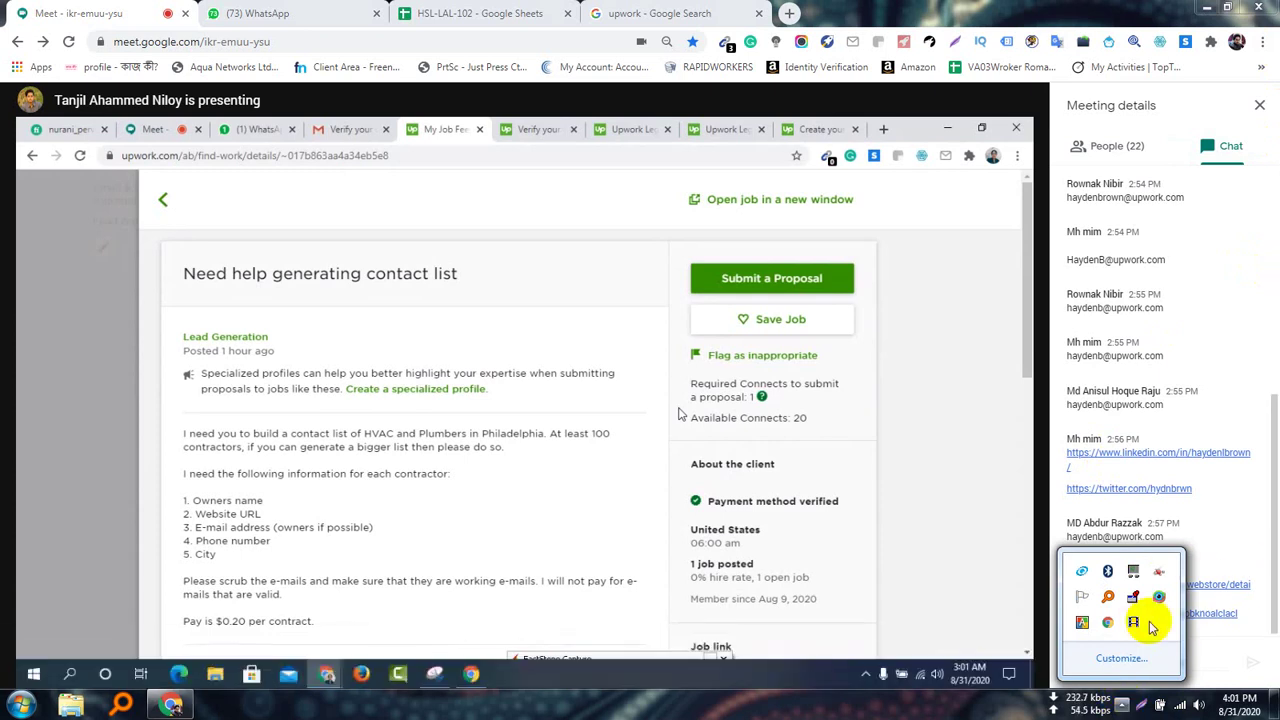